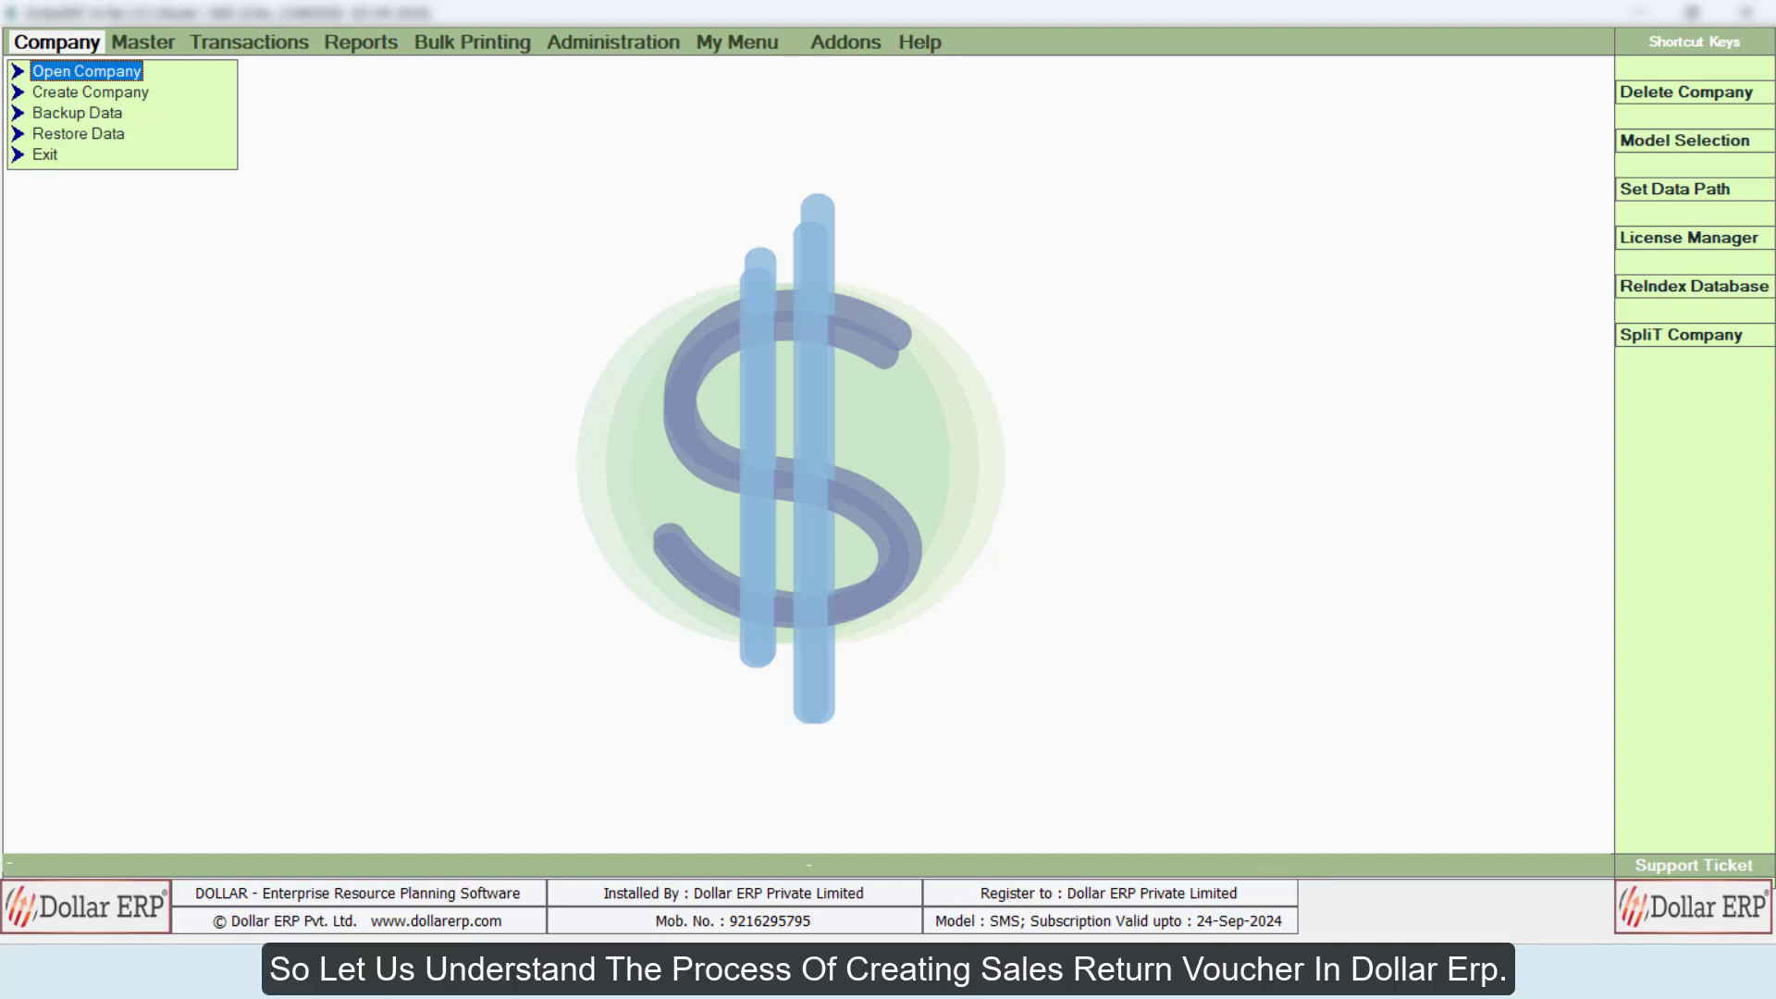
# Step: Open the company Dollar ERP Private Limited and start adding a new Sale Return voucher
pyautogui.press('Return')
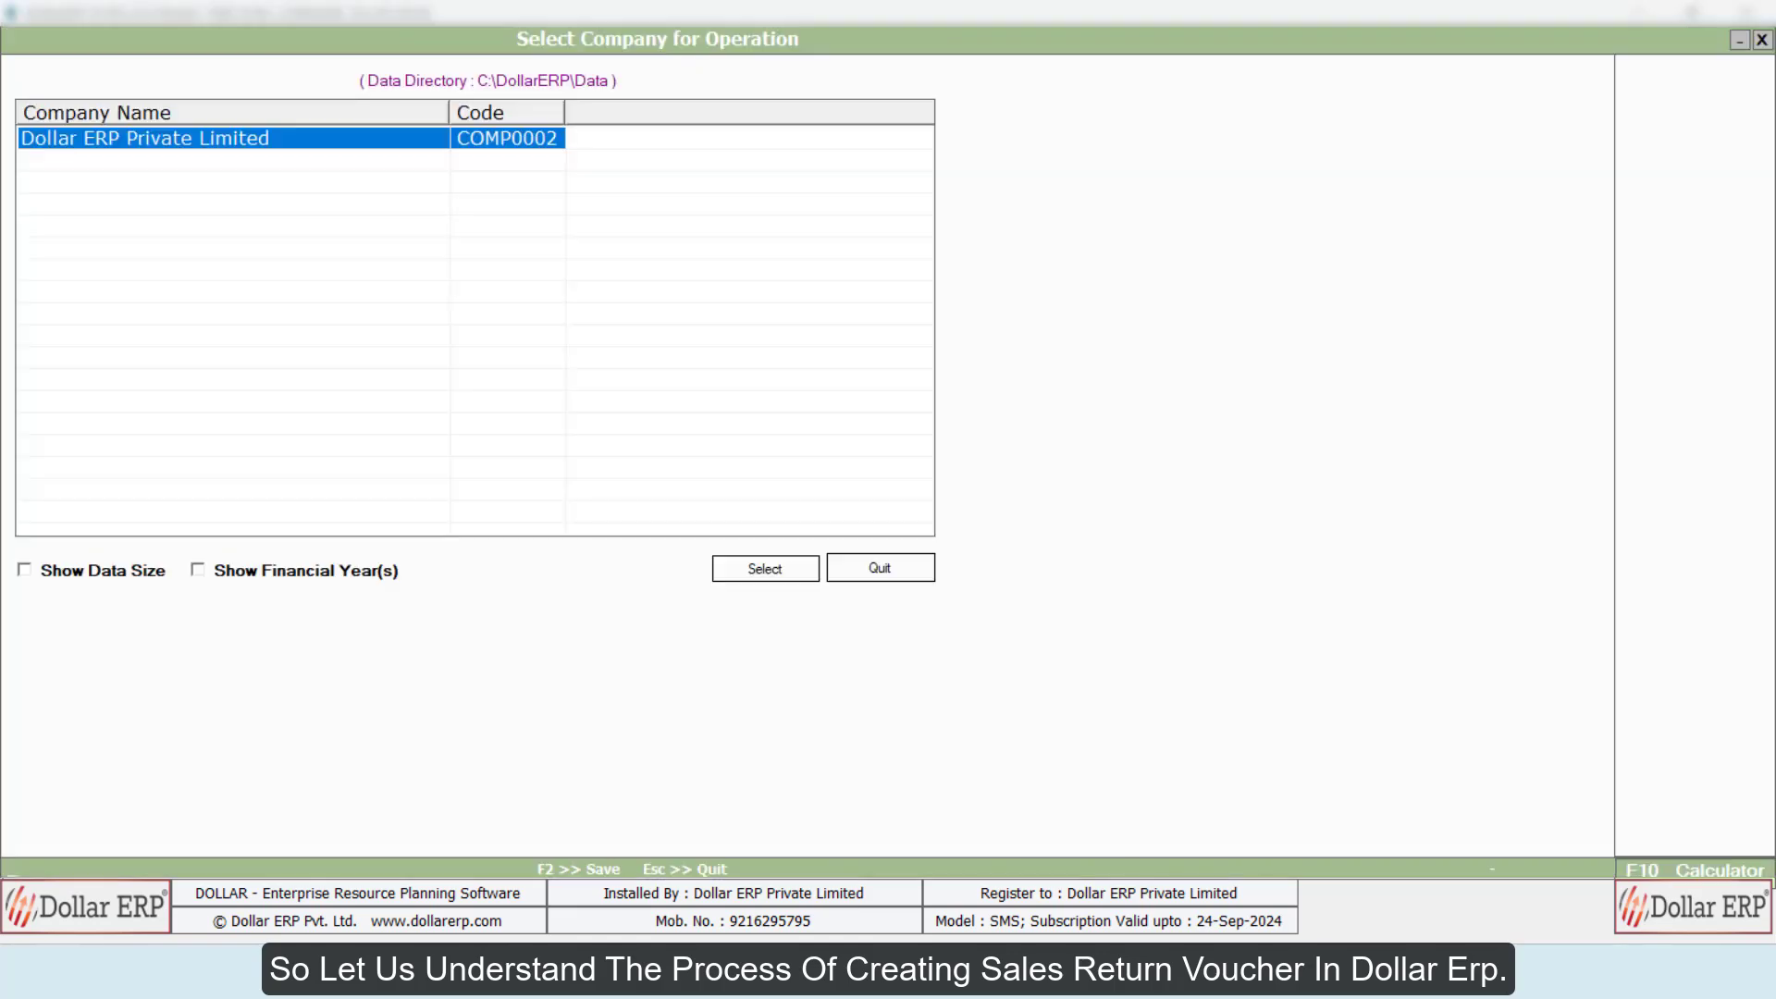
pyautogui.press('Return')
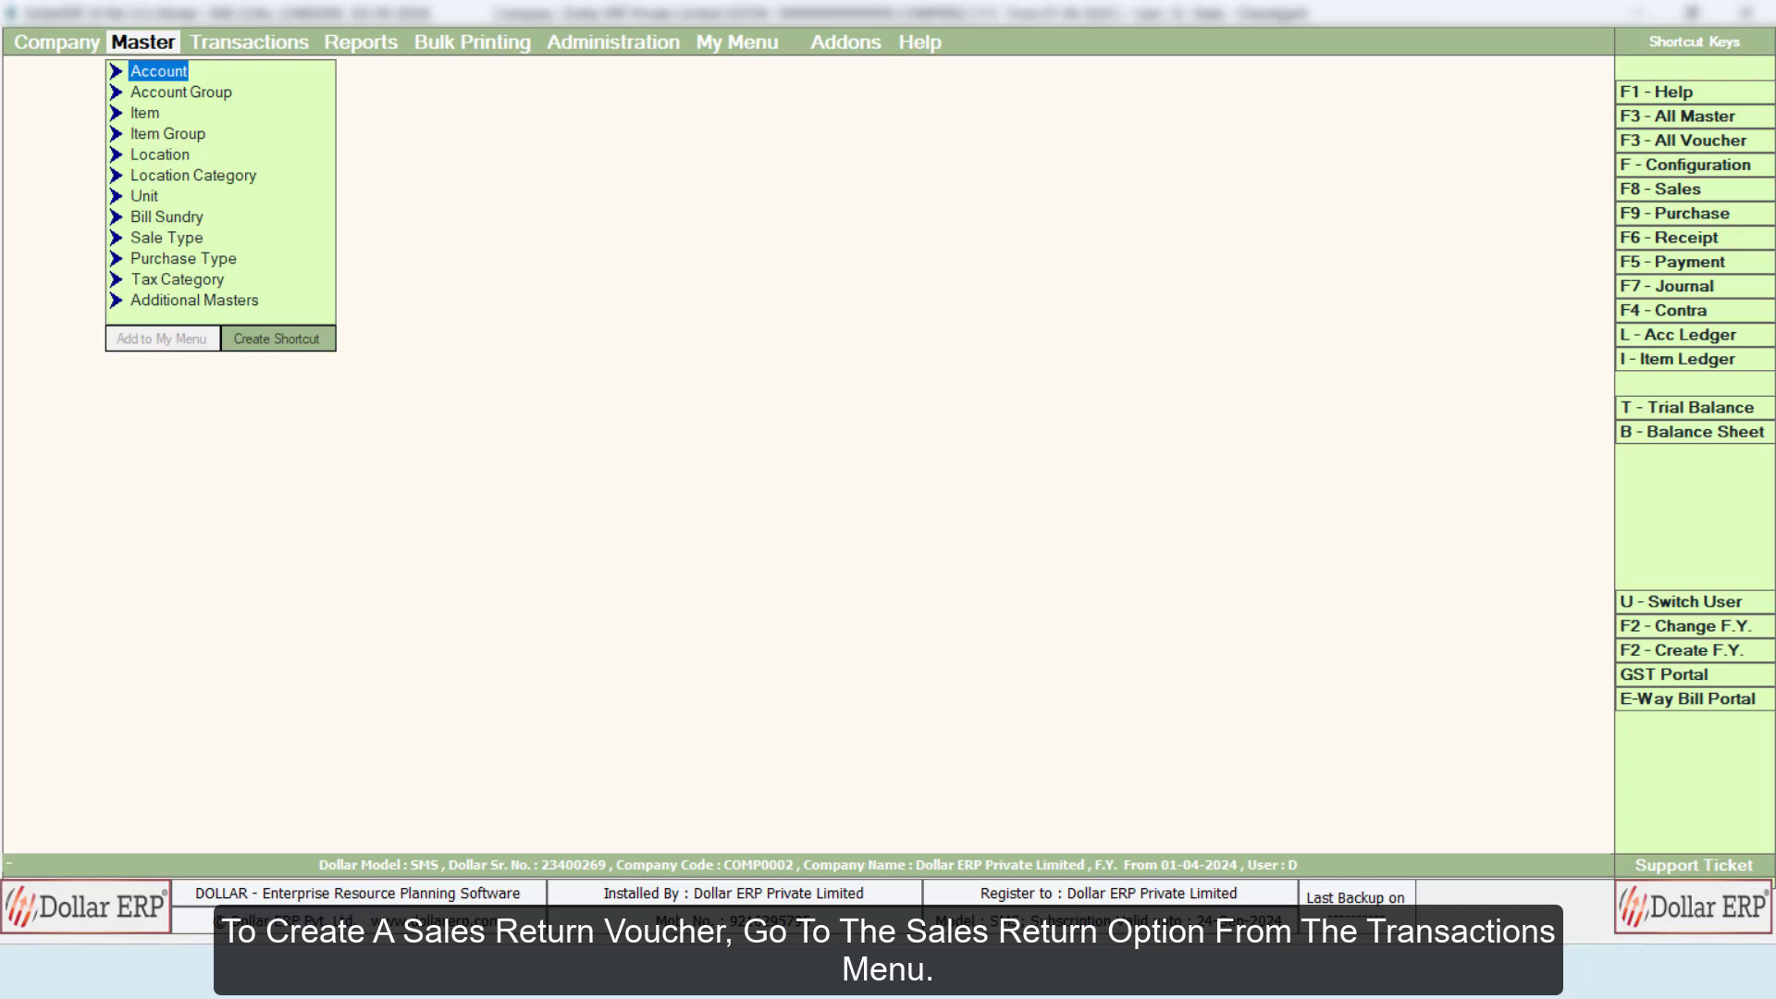
pyautogui.press('Right')
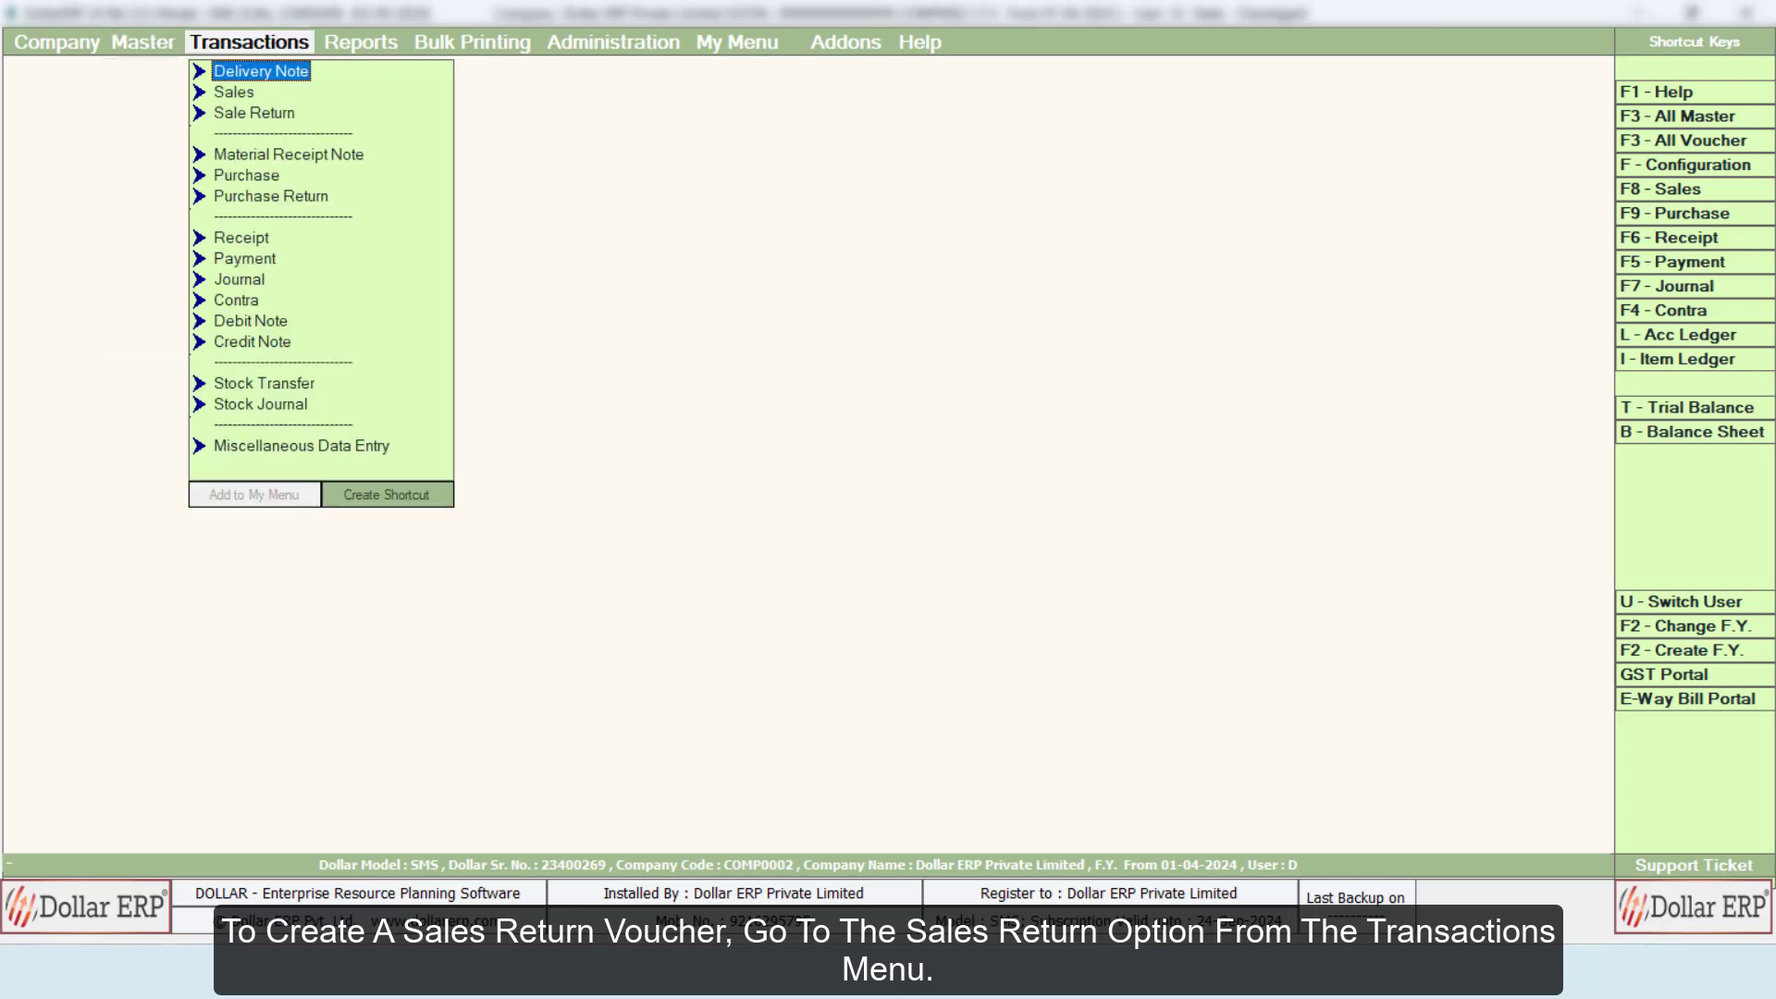
pyautogui.press('Down')
pyautogui.press('Down')
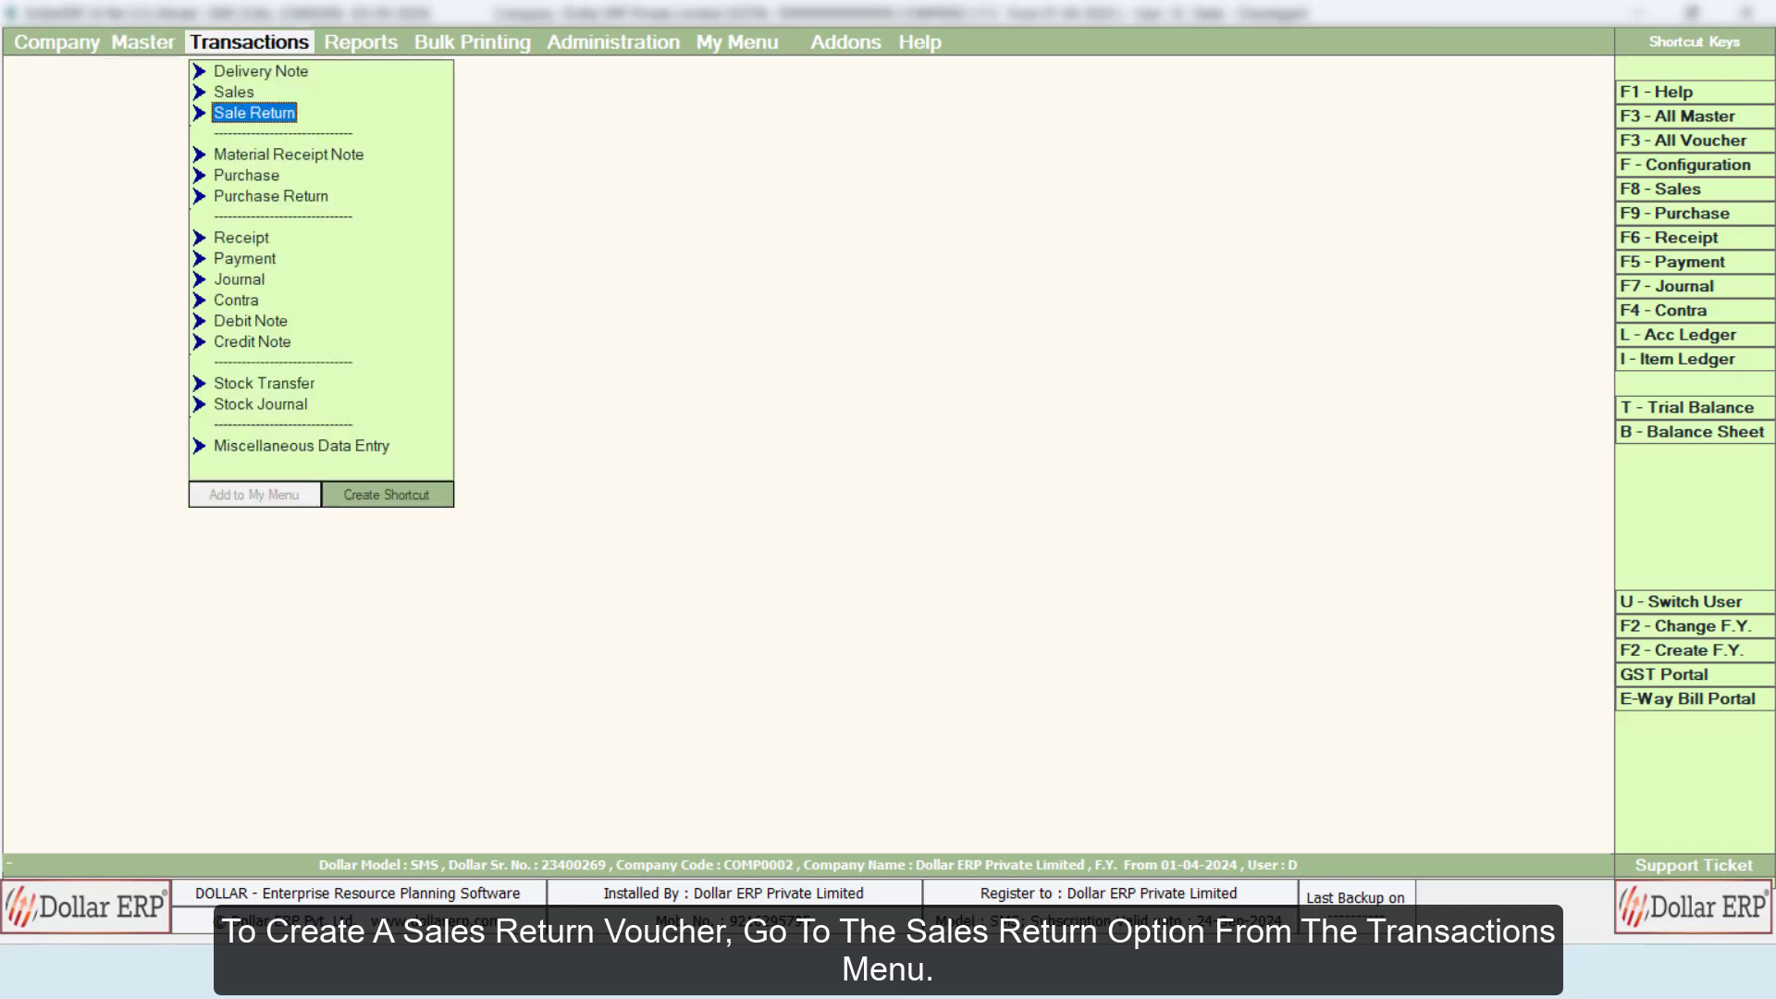
pyautogui.press('Return')
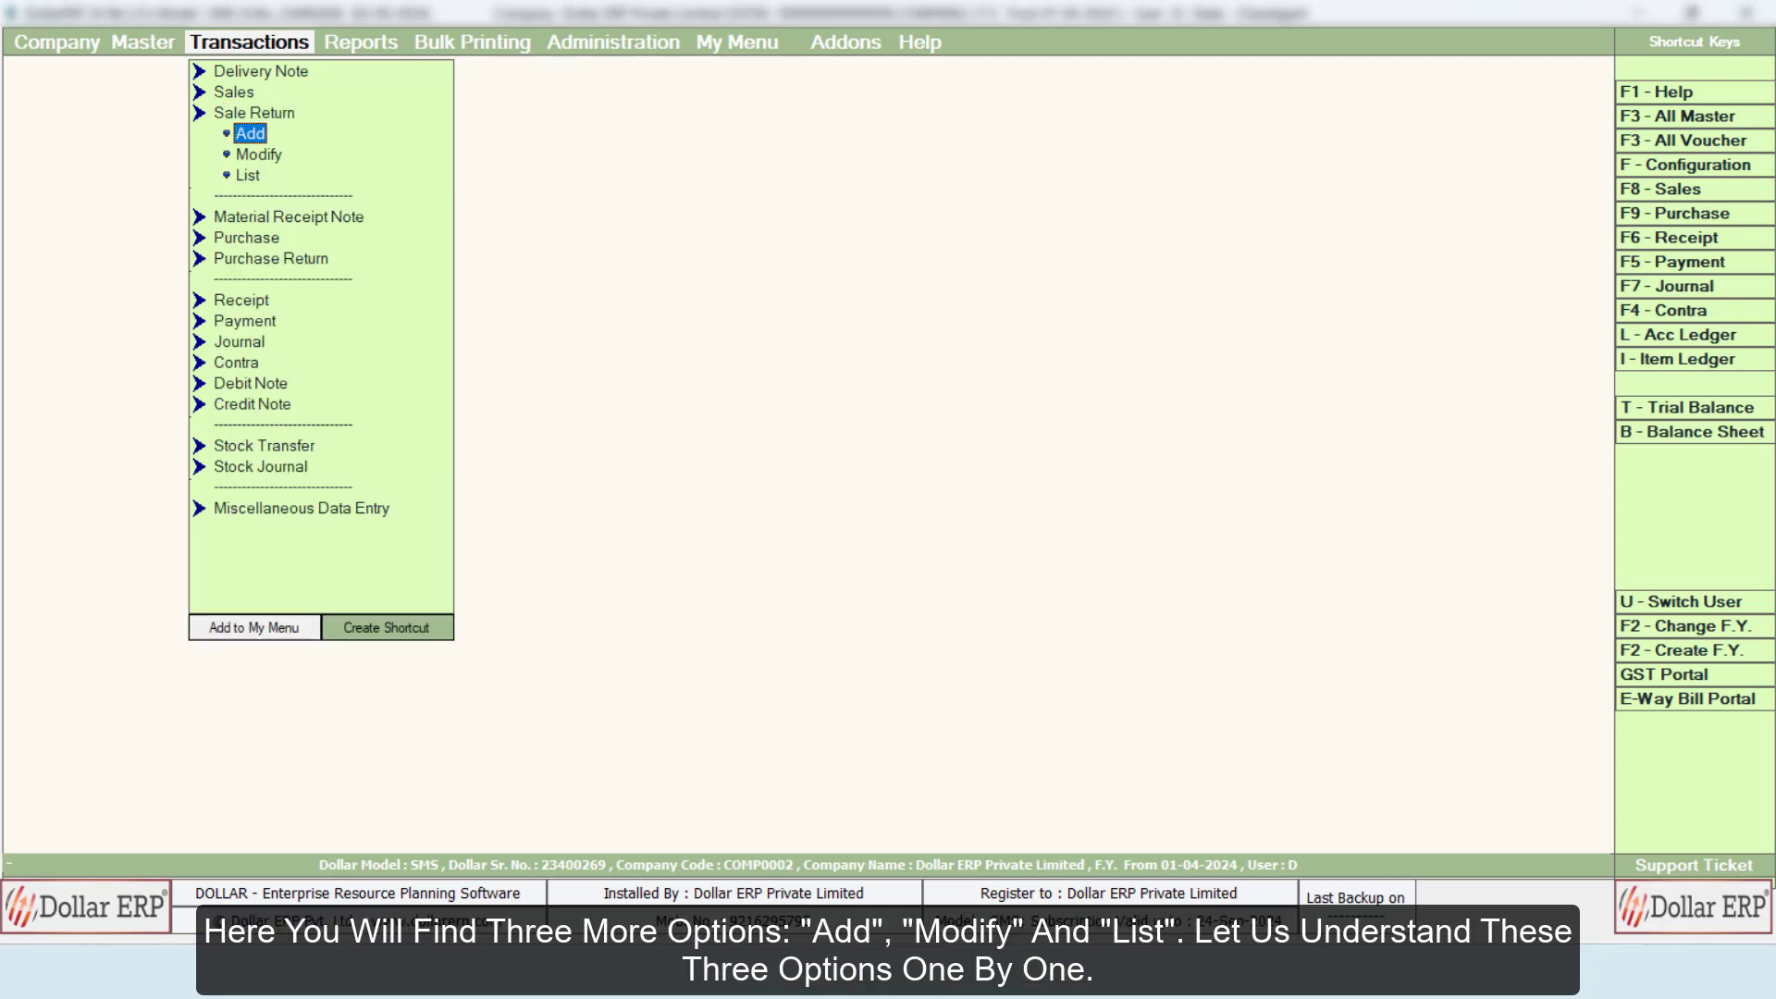
pyautogui.press('Down')
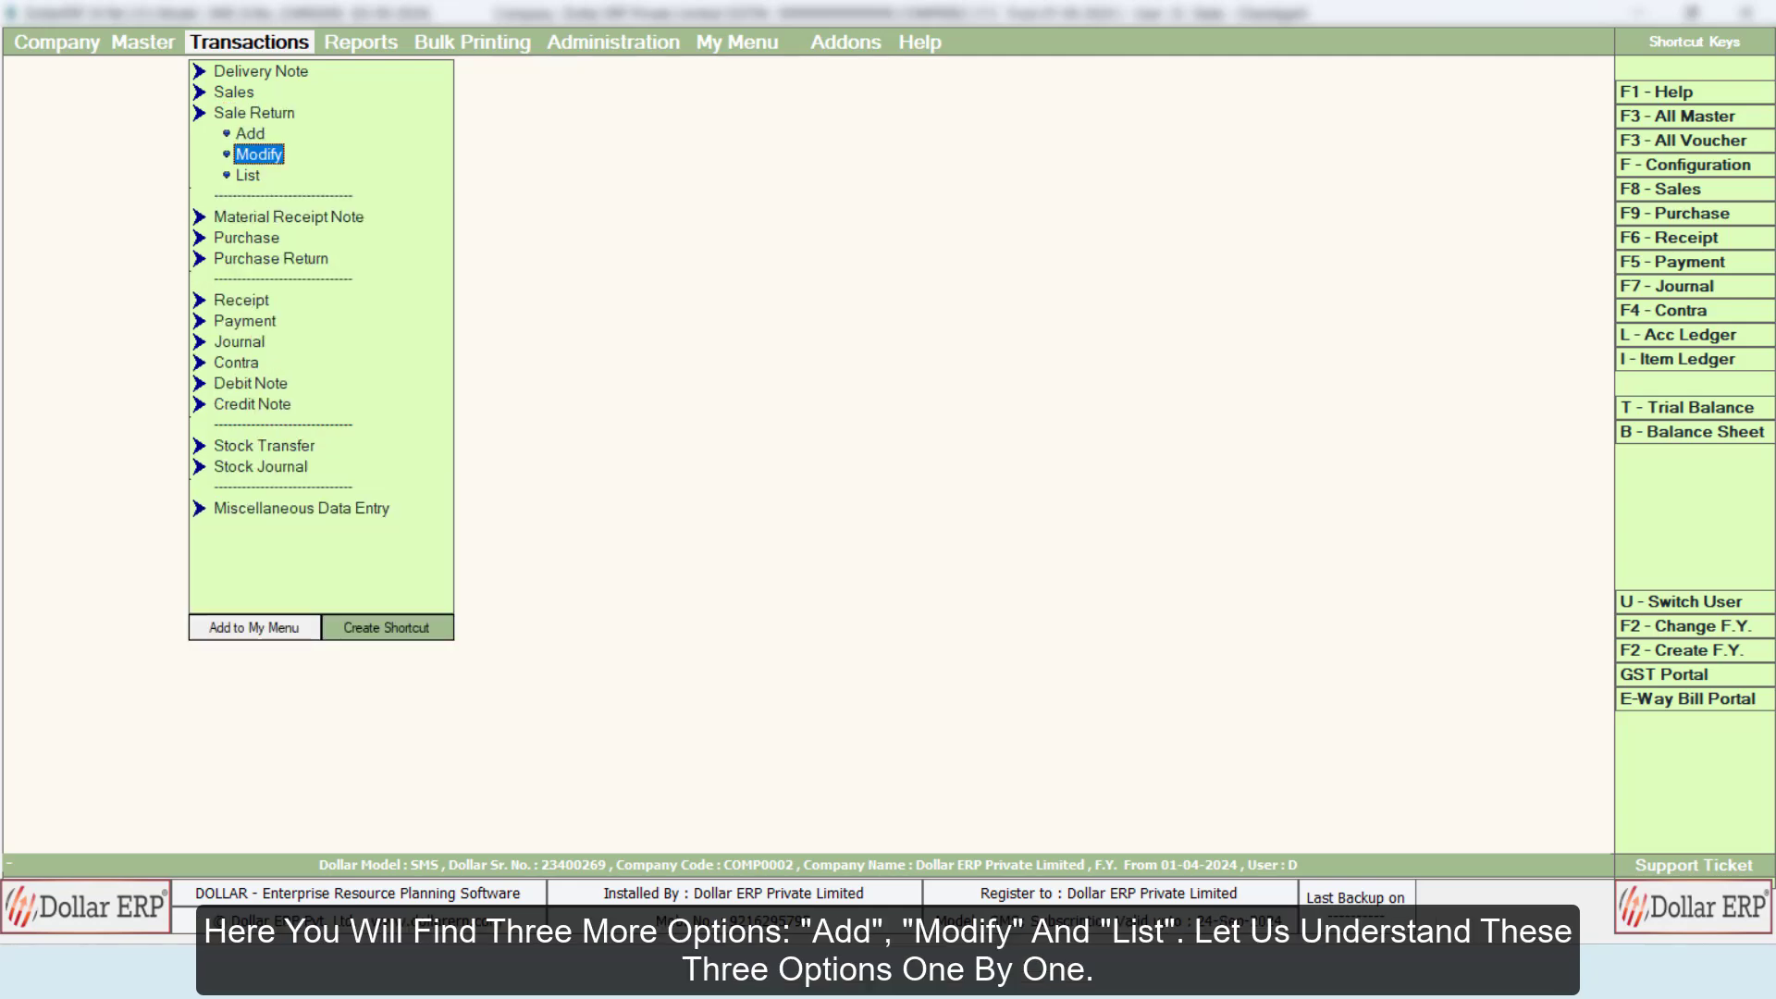
pyautogui.press('Down')
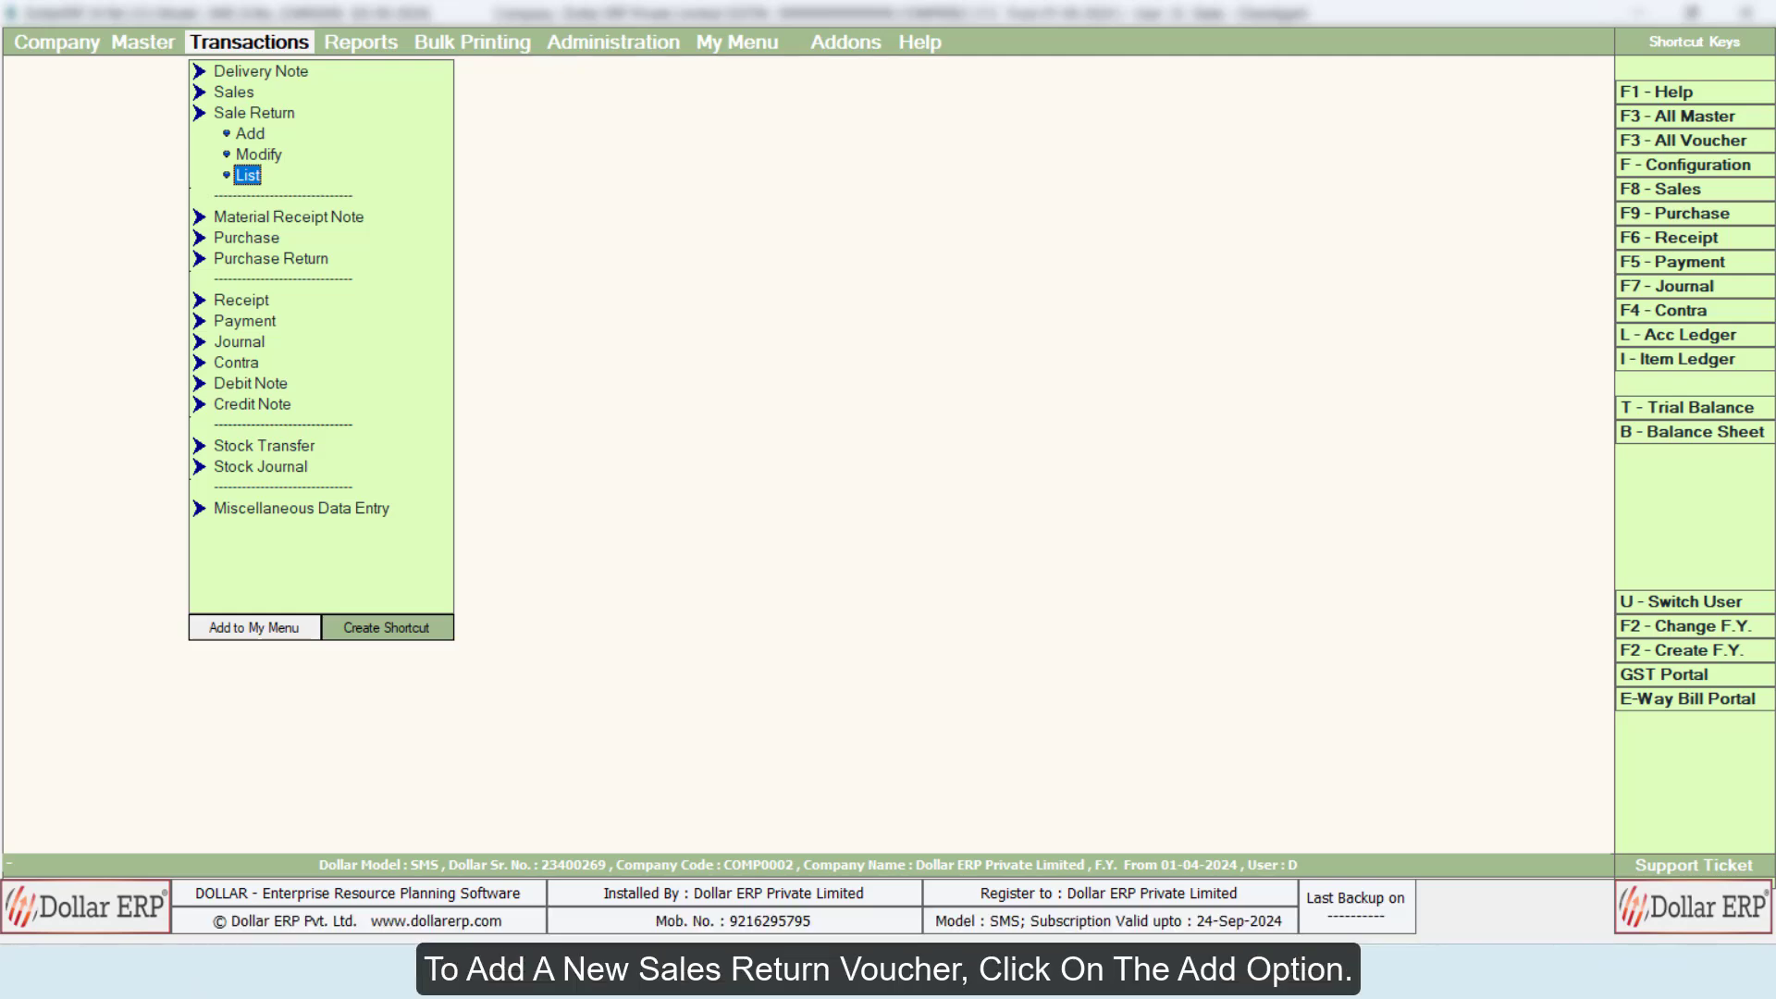
pyautogui.press('Up')
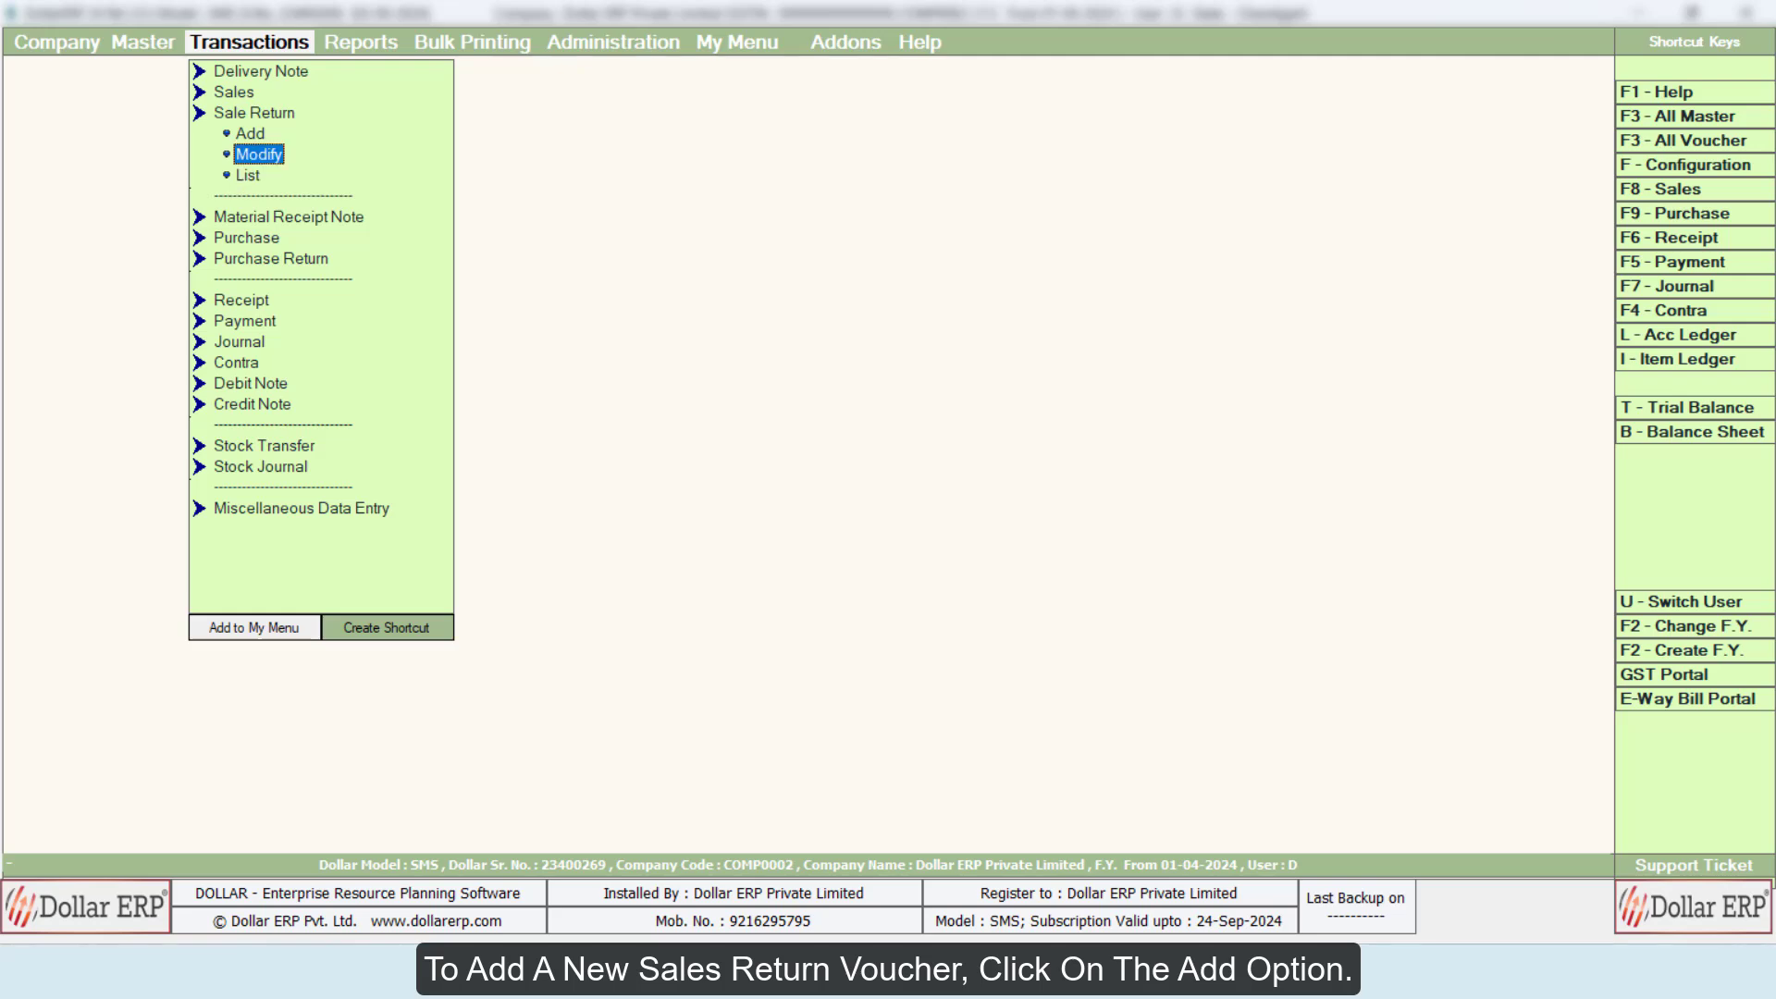
pyautogui.press('Up')
pyautogui.click(272, 134)
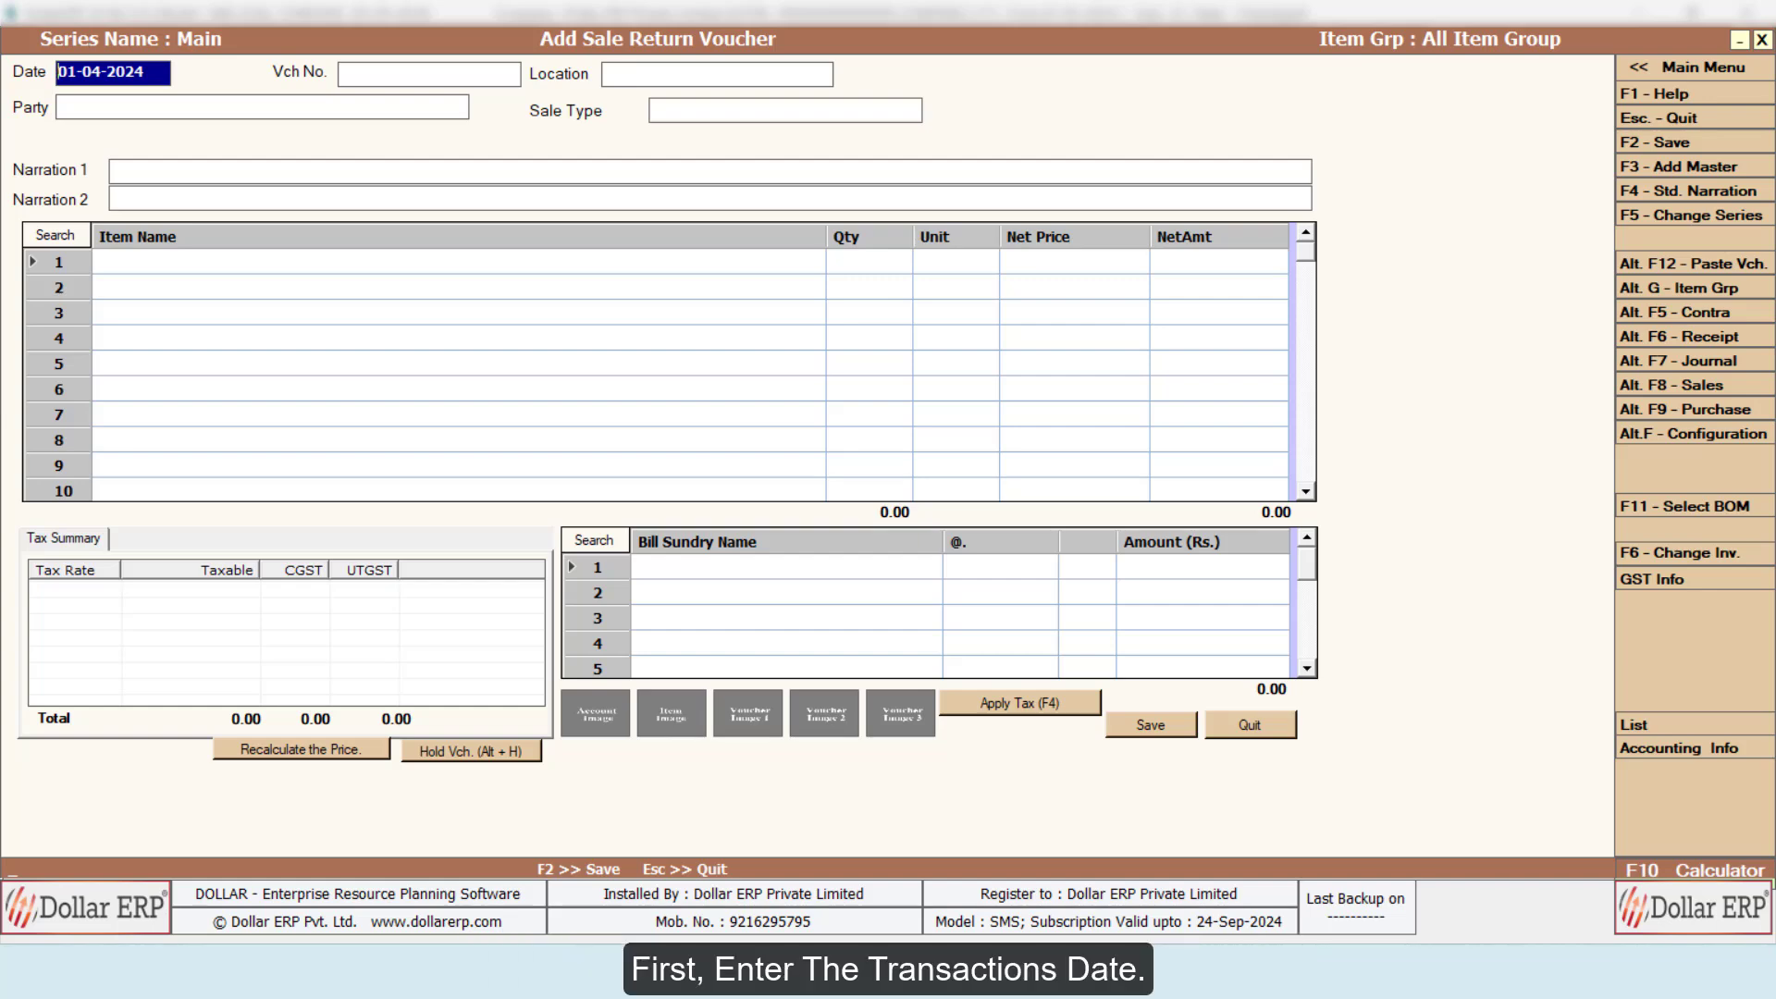
# Step: Fill in the voucher header with date 17-04-2024, voucher number SR\0001\2024 and location Main Store
pyautogui.write('17042024')
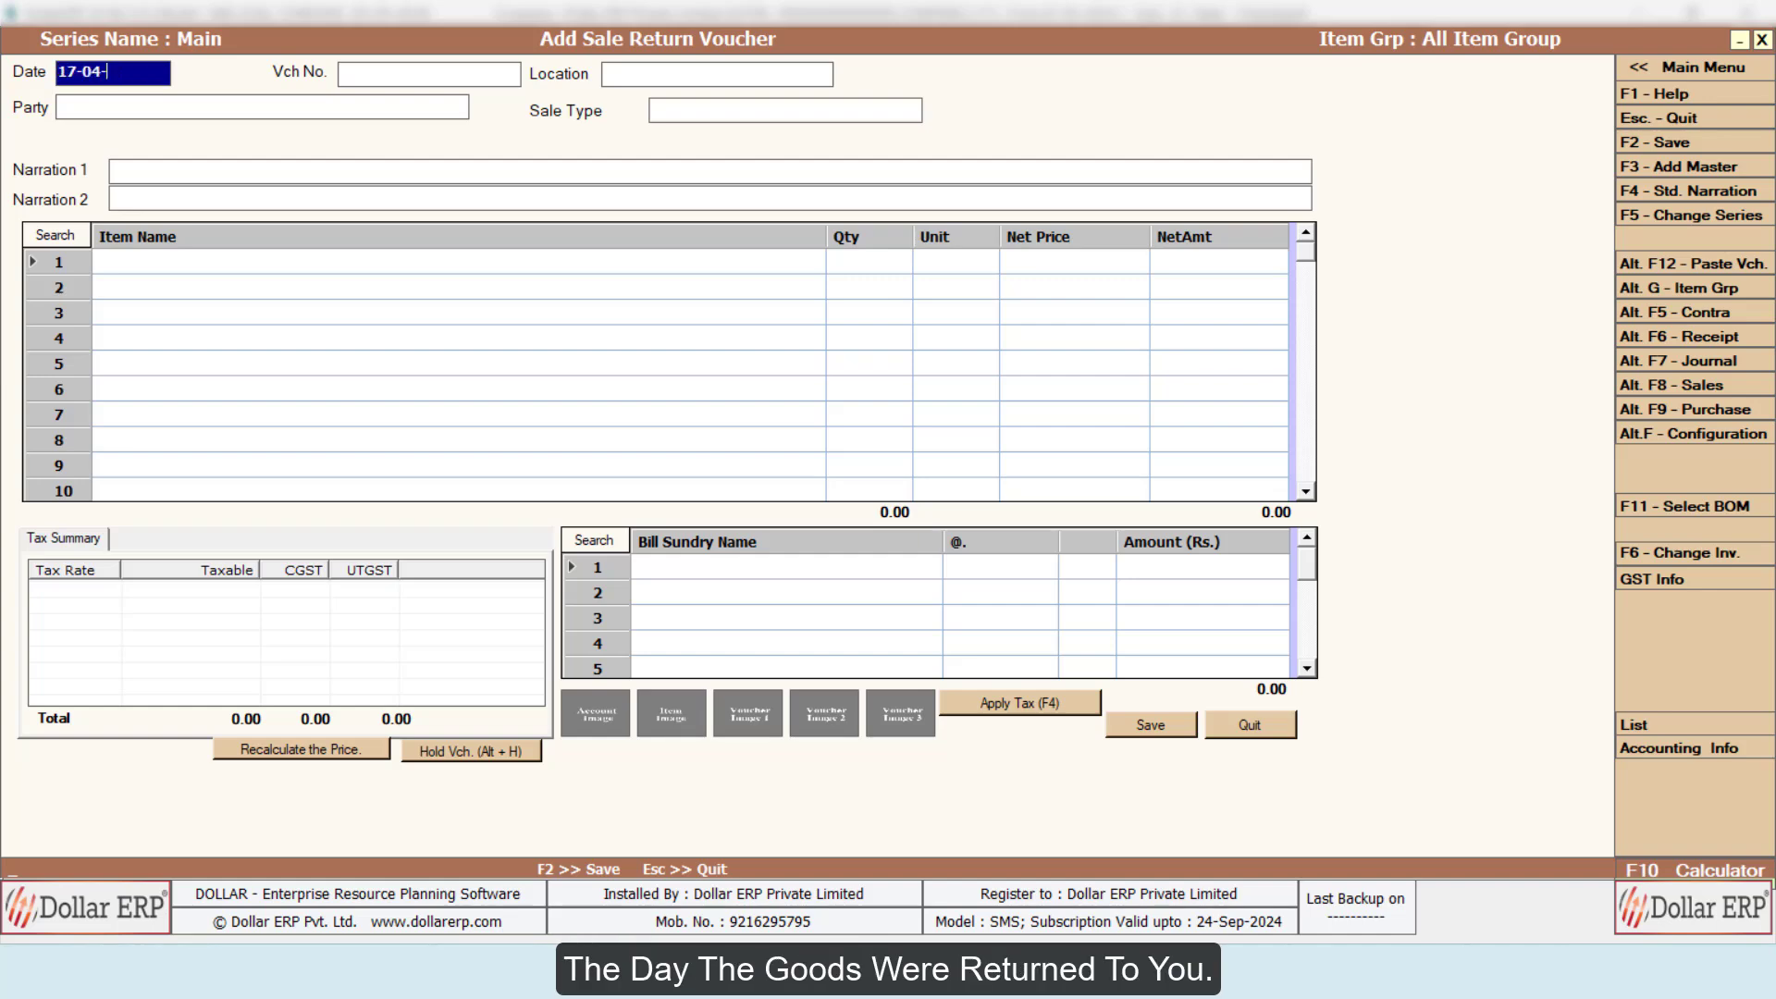
pyautogui.press('Return')
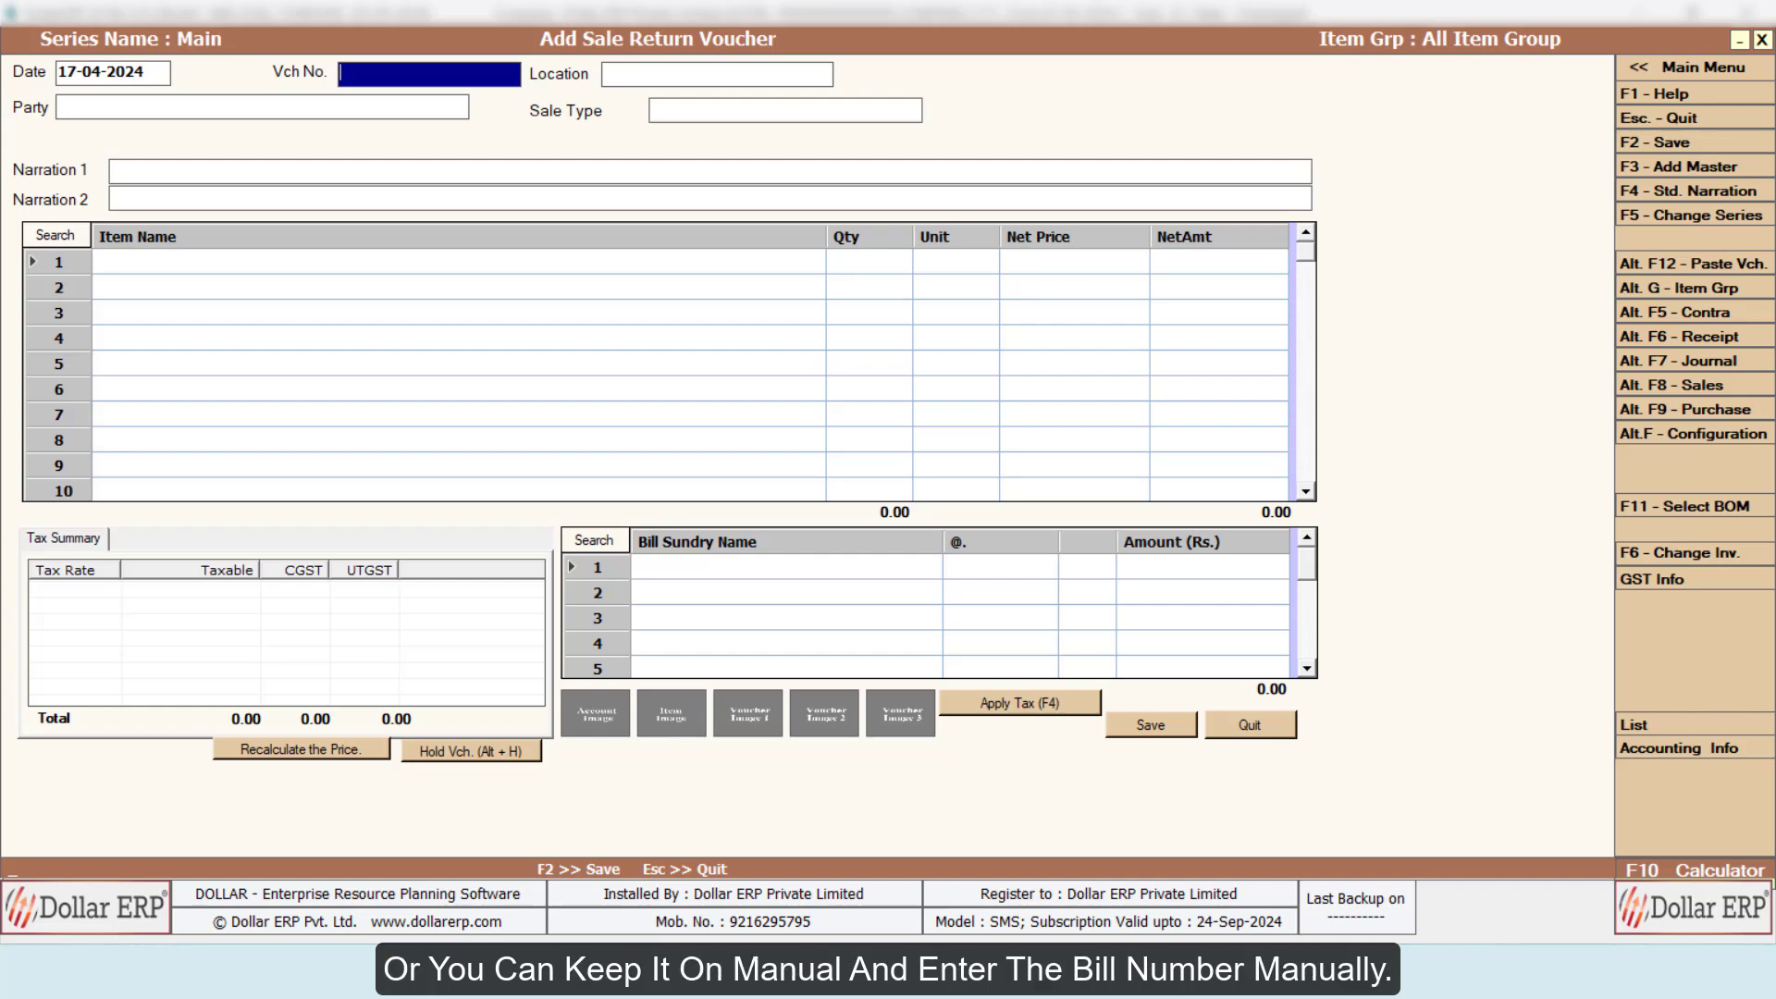
pyautogui.write('SR\\0001\\2024')
pyautogui.press('Return')
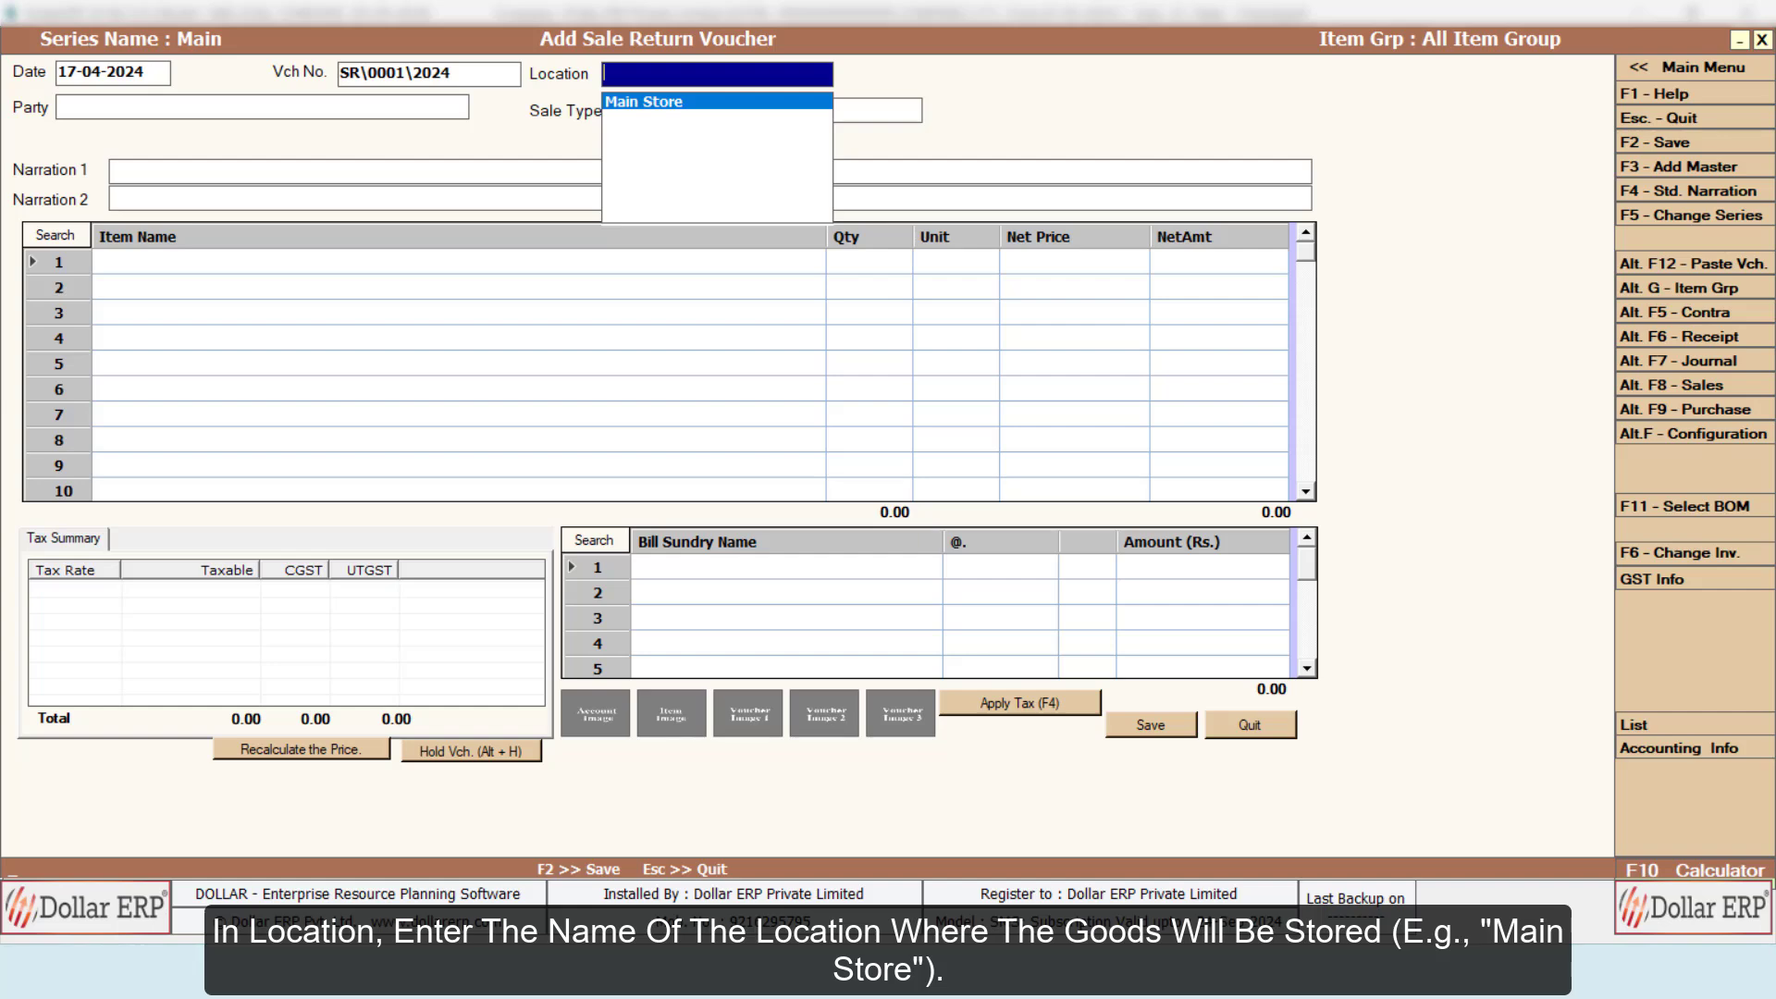
pyautogui.press('Return')
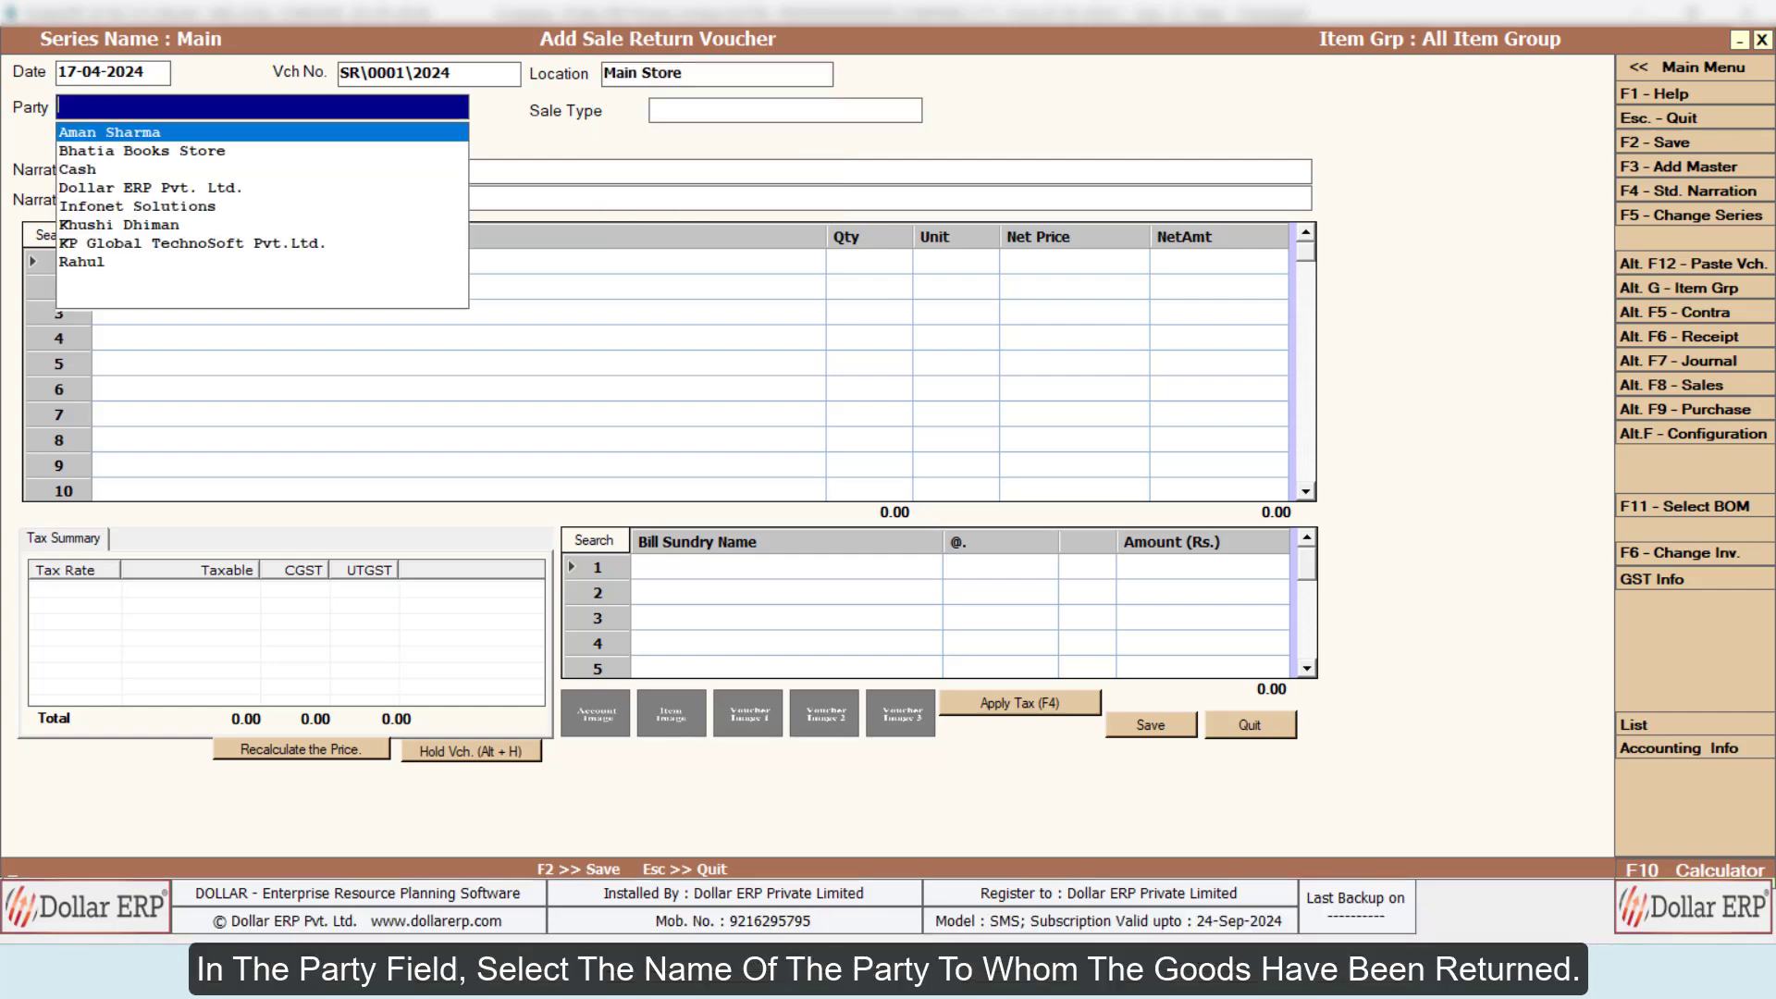
# Step: Choose the first listed customer as the party and pick sale voucher 2 of 04-04-2024 as the original sale
pyautogui.press('Return')
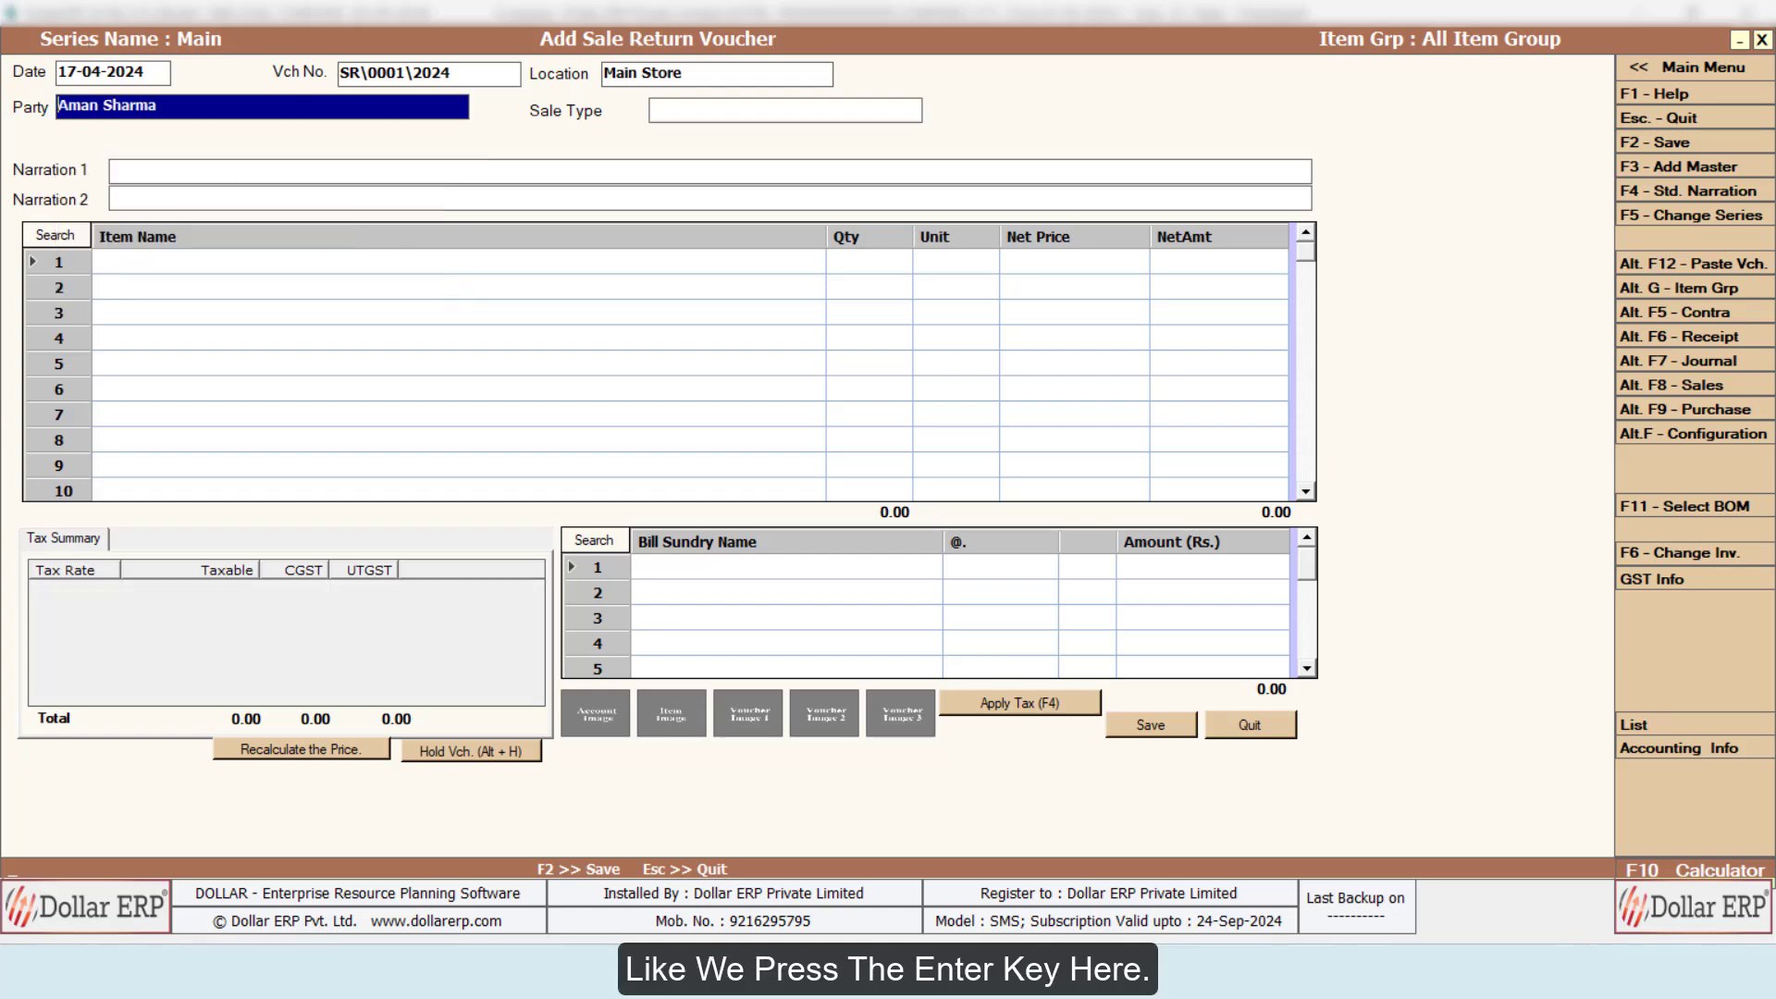
pyautogui.press('Return')
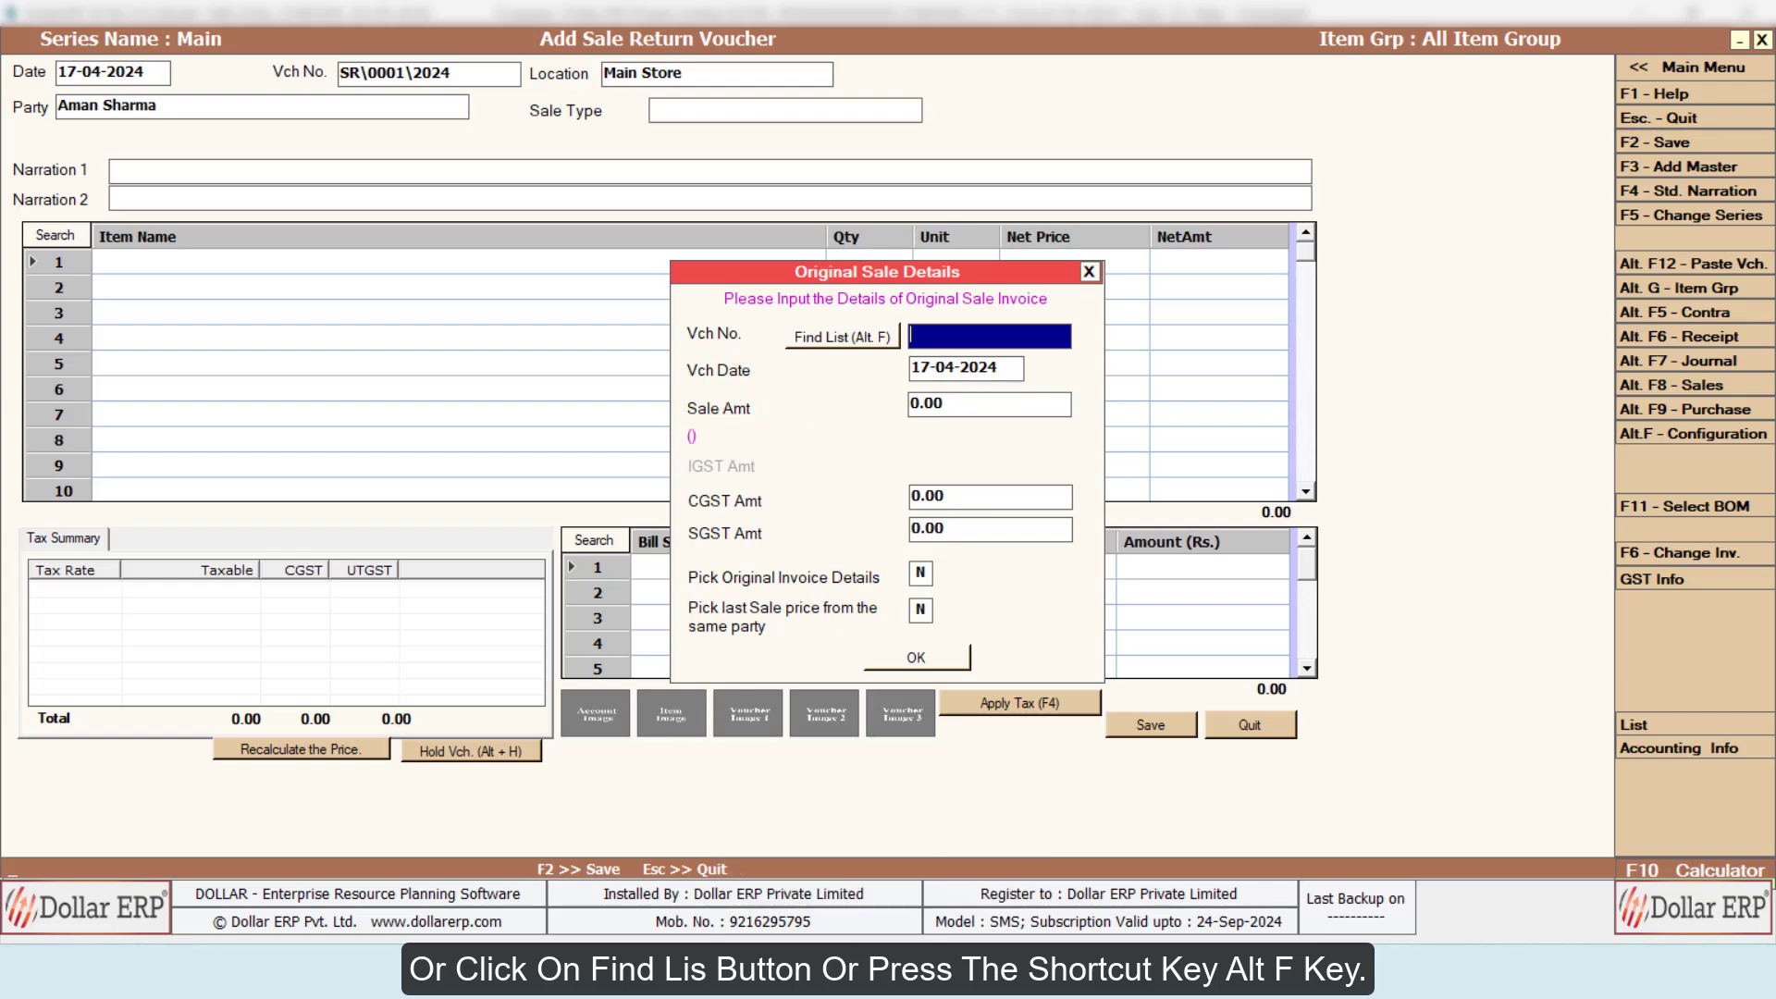
pyautogui.hotkey('alt', 'f')
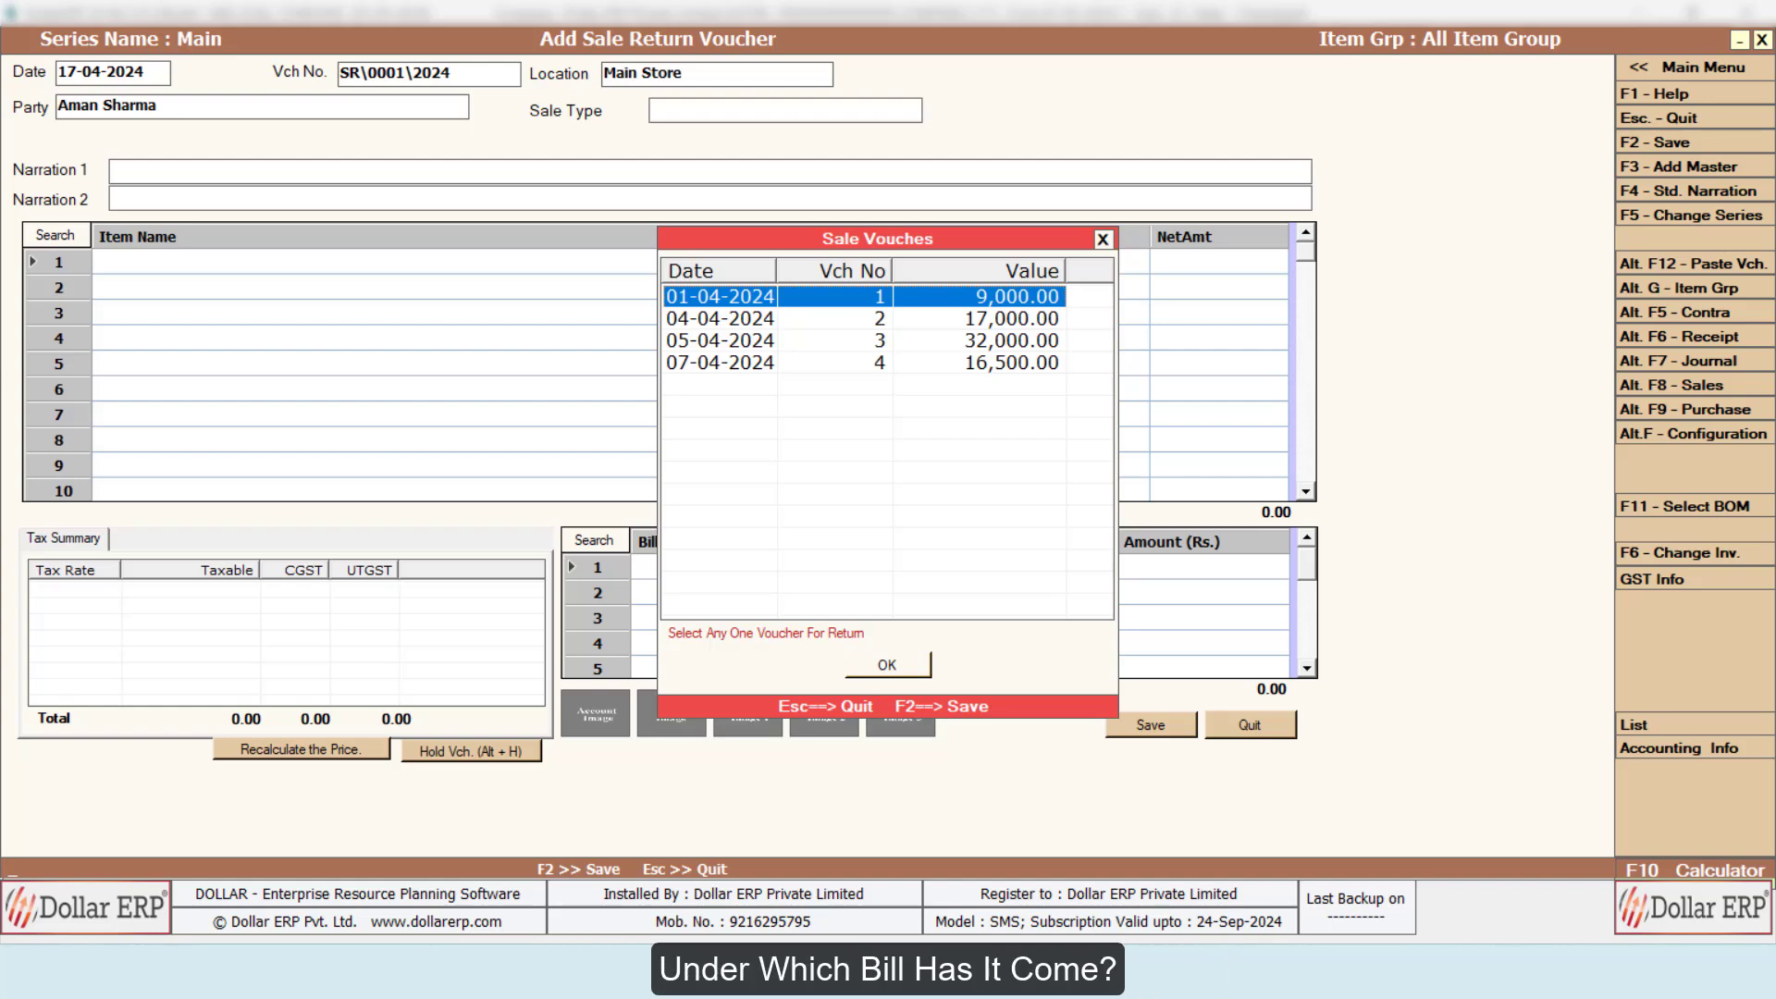
pyautogui.press('Down')
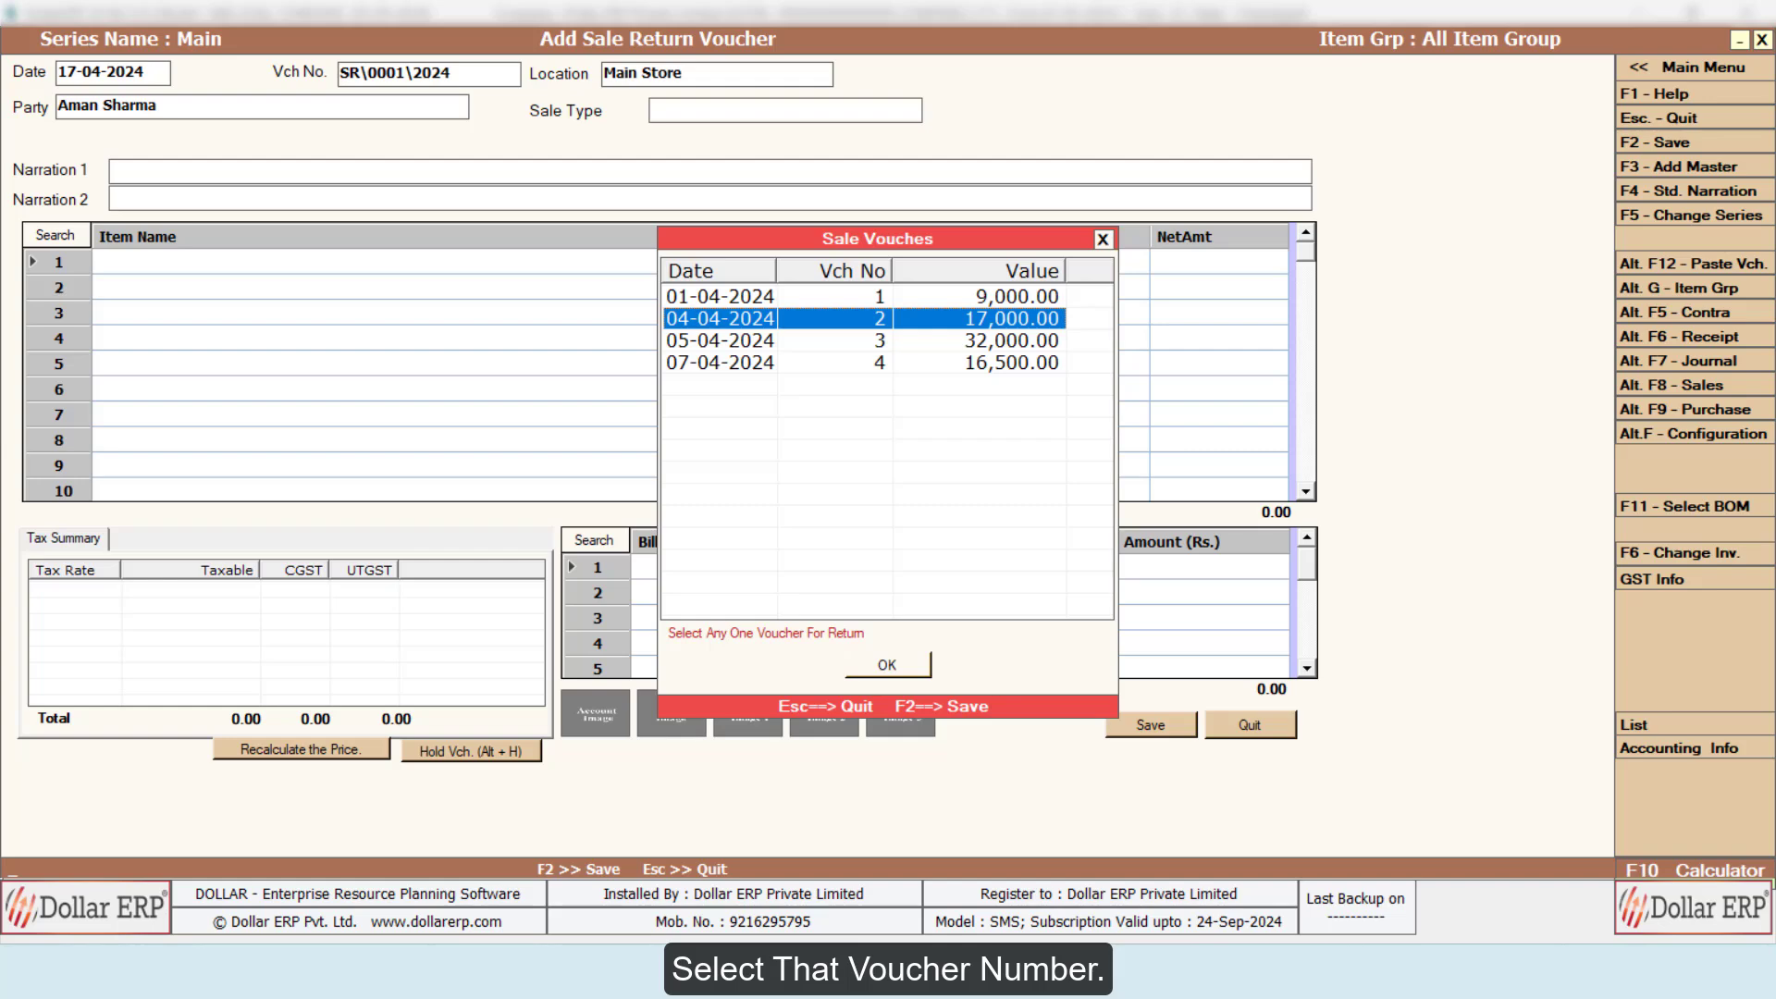
pyautogui.press('Return')
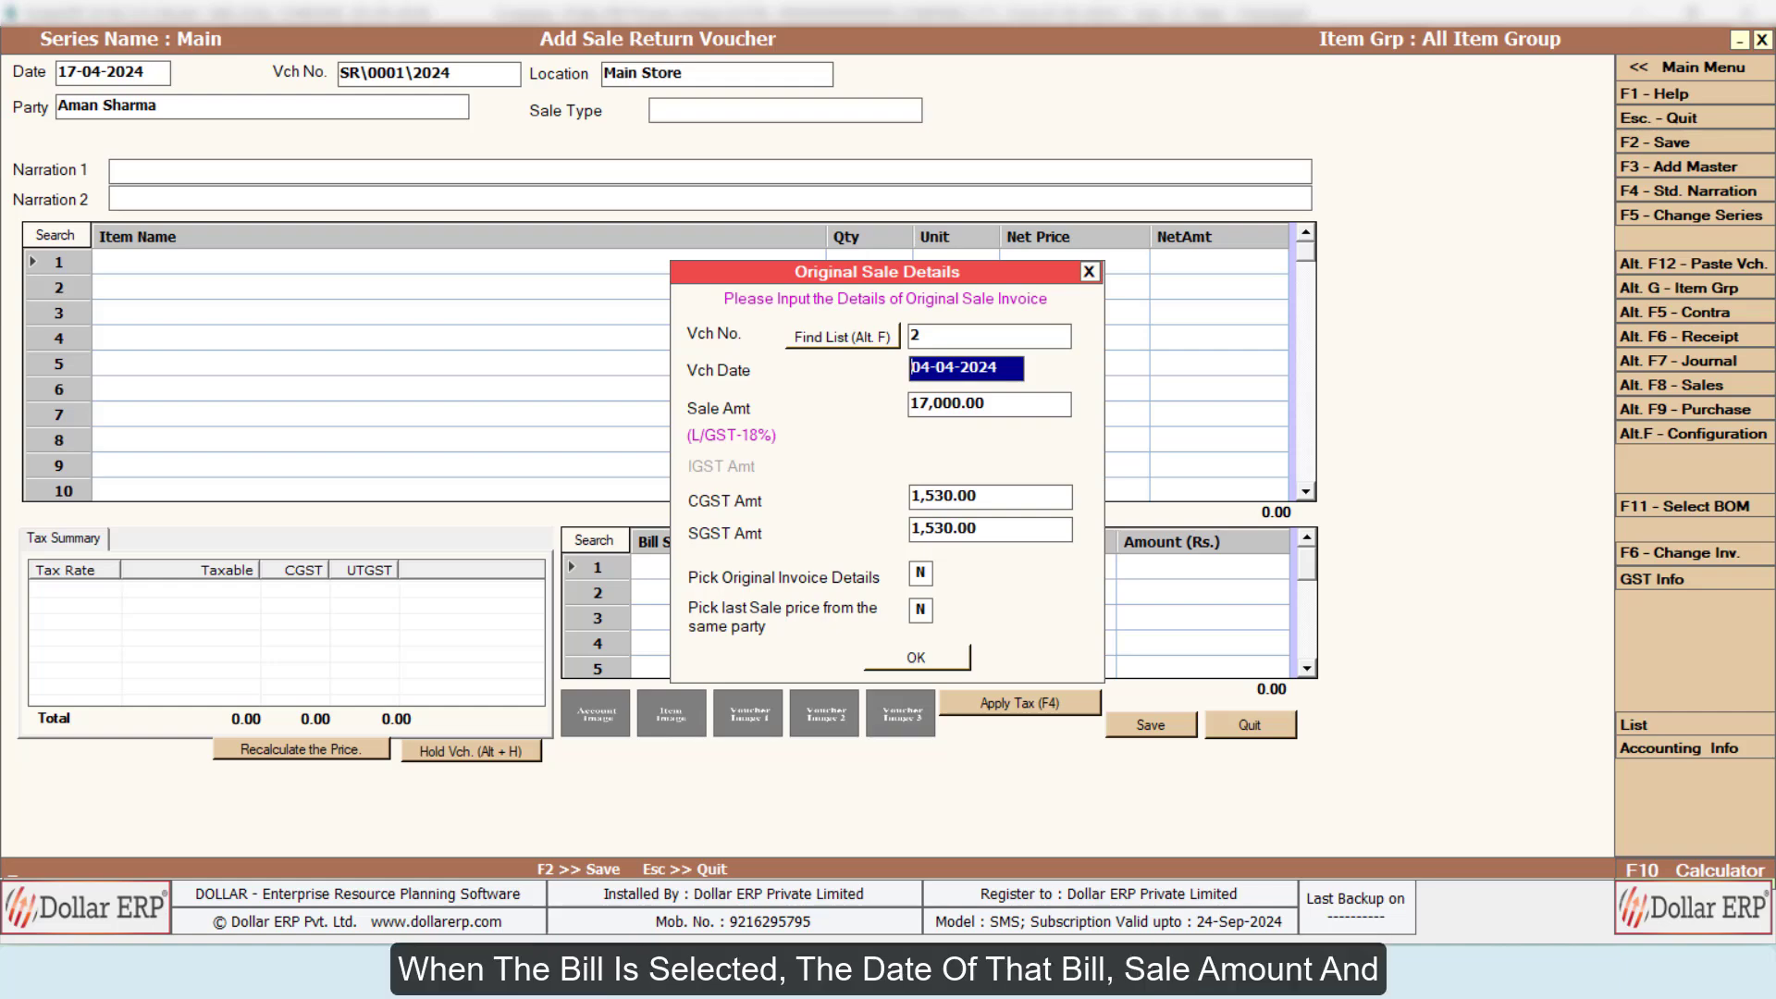
# Step: Accept the original sale's date and tax amounts, leave Pick Original Invoice Details at N, and set picking the same party's last sale price to Y
pyautogui.press('Return')
pyautogui.press('Return')
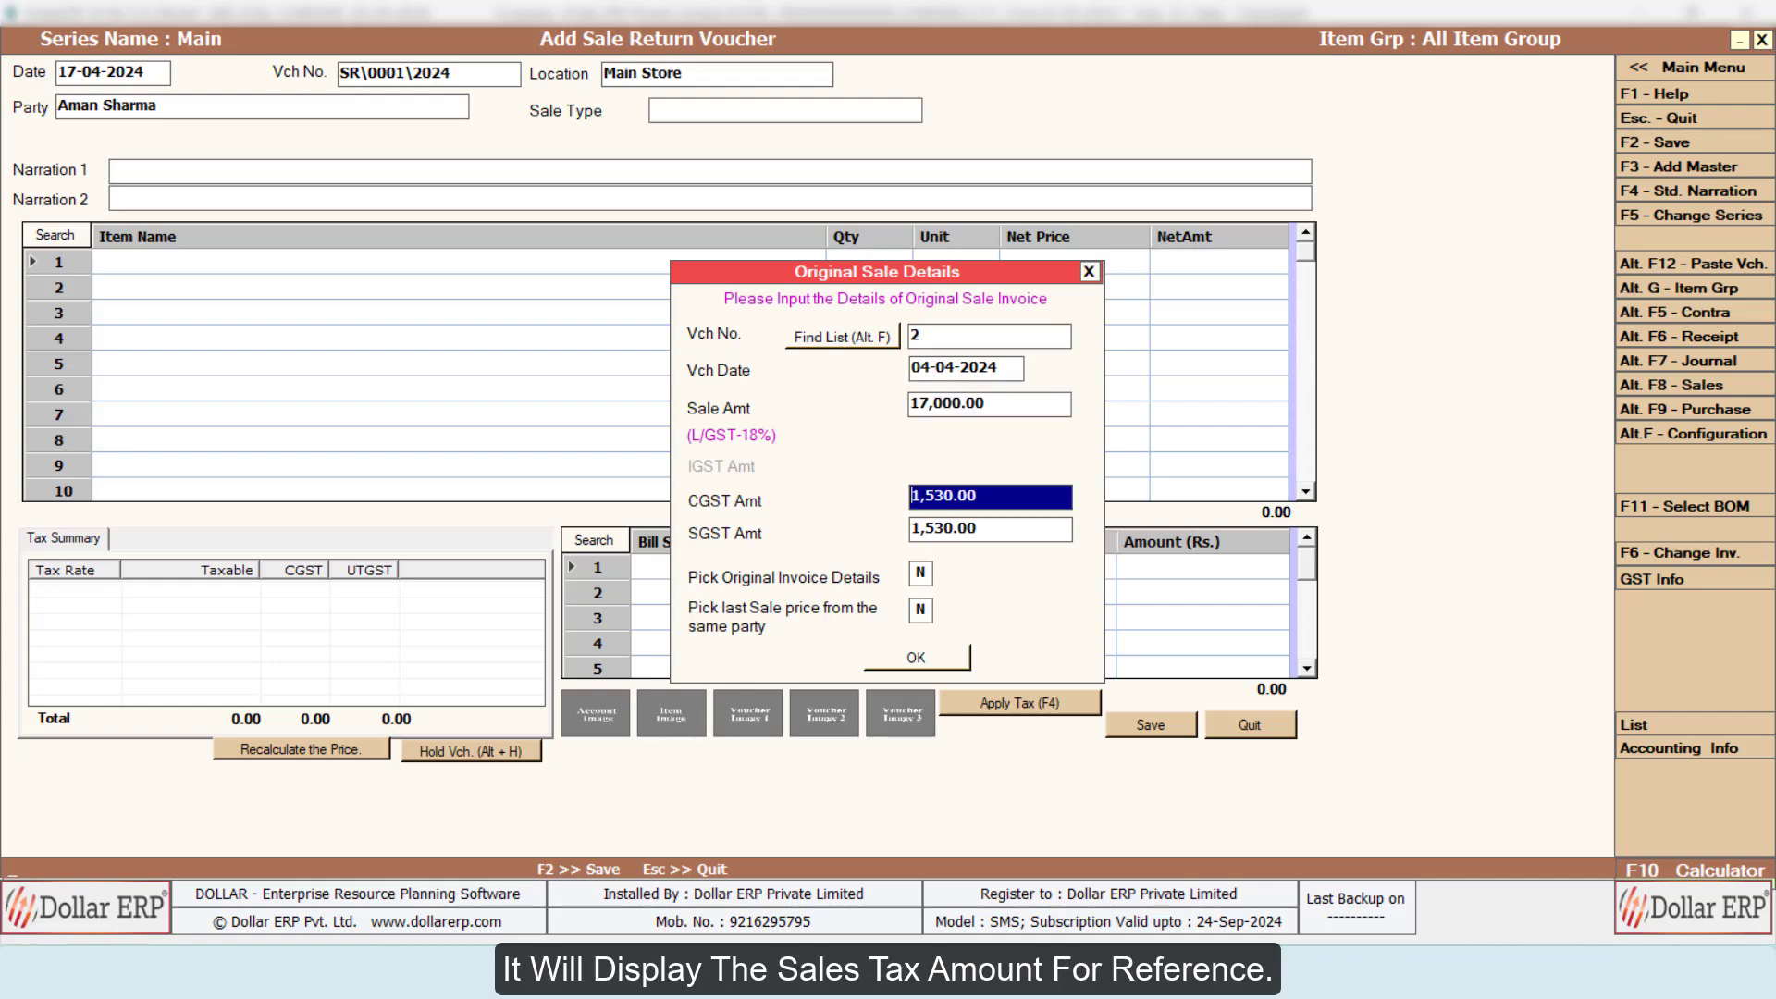
pyautogui.press('Return')
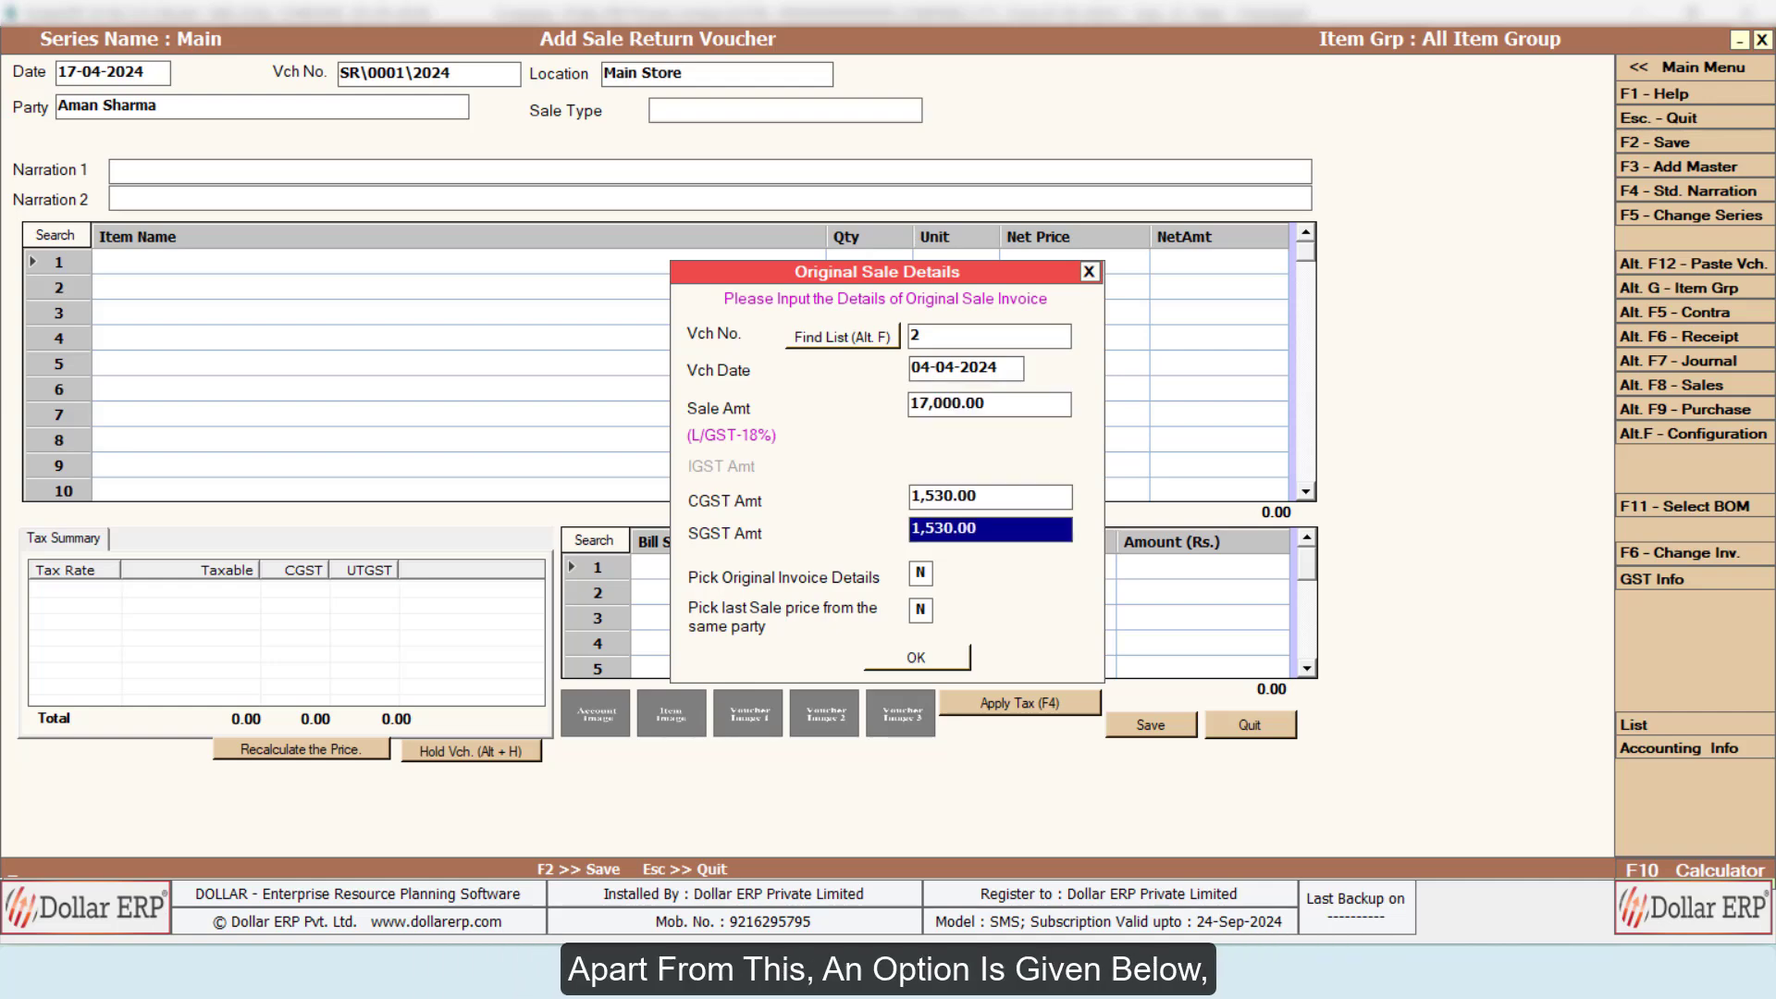
pyautogui.press('Return')
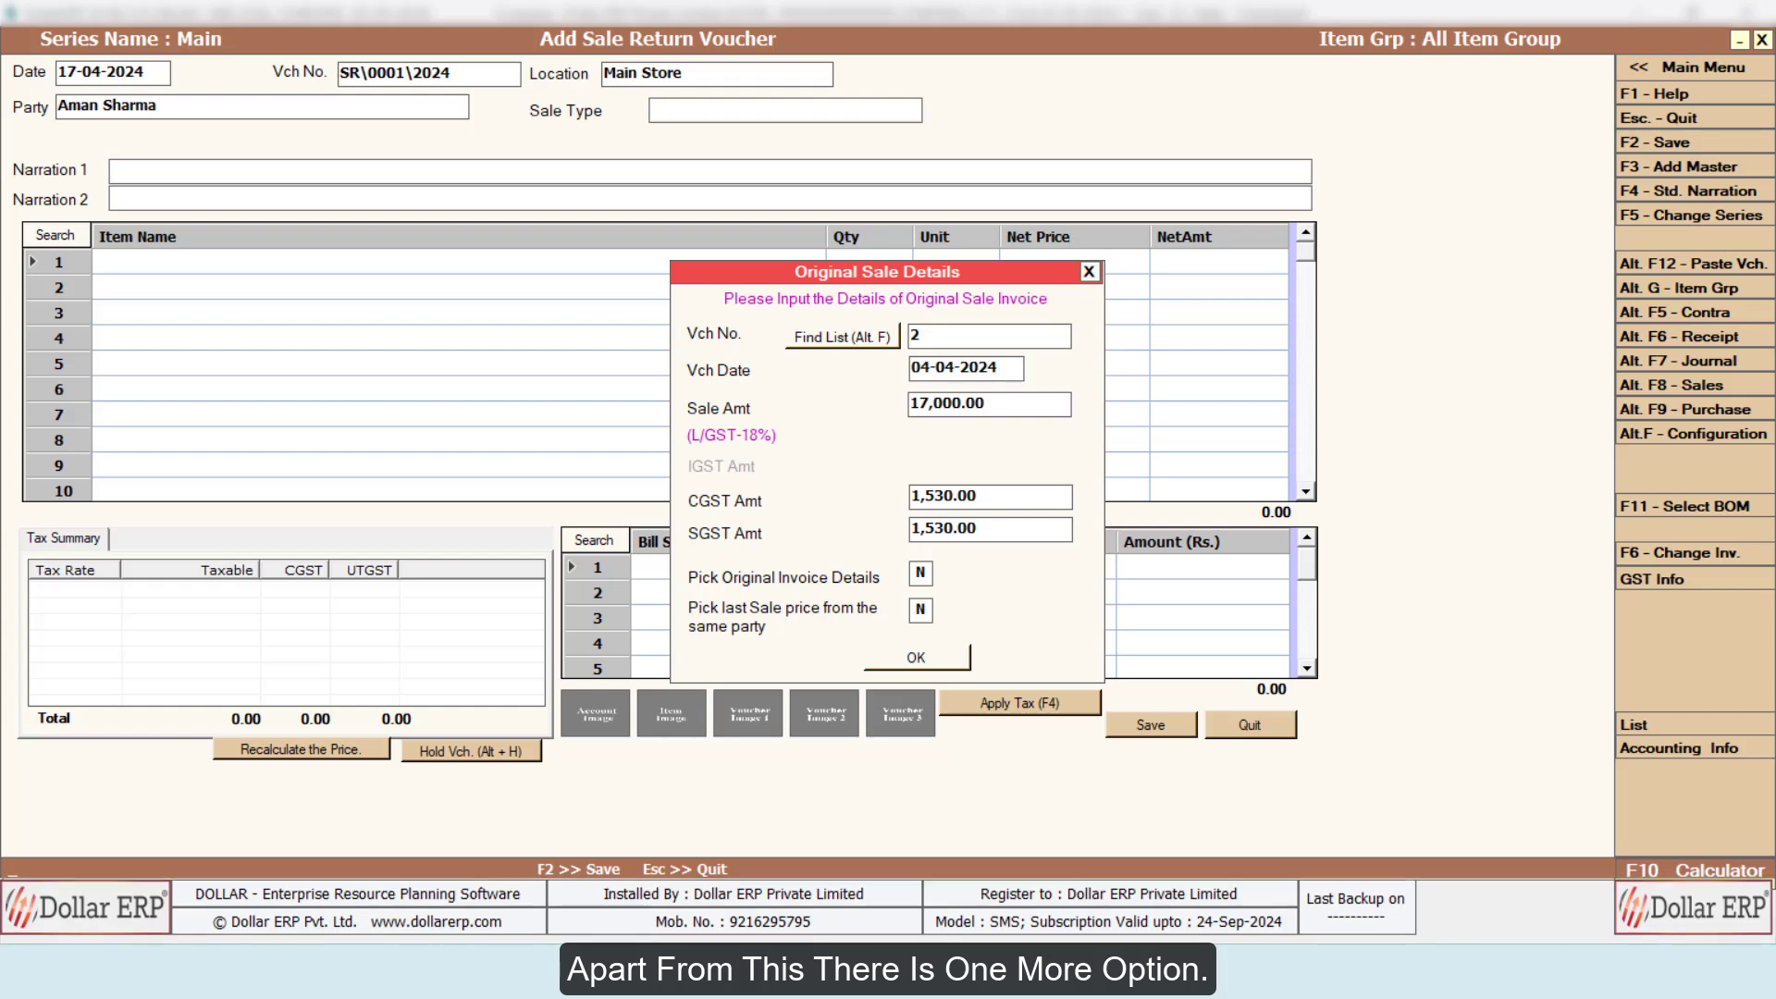
pyautogui.press('Return')
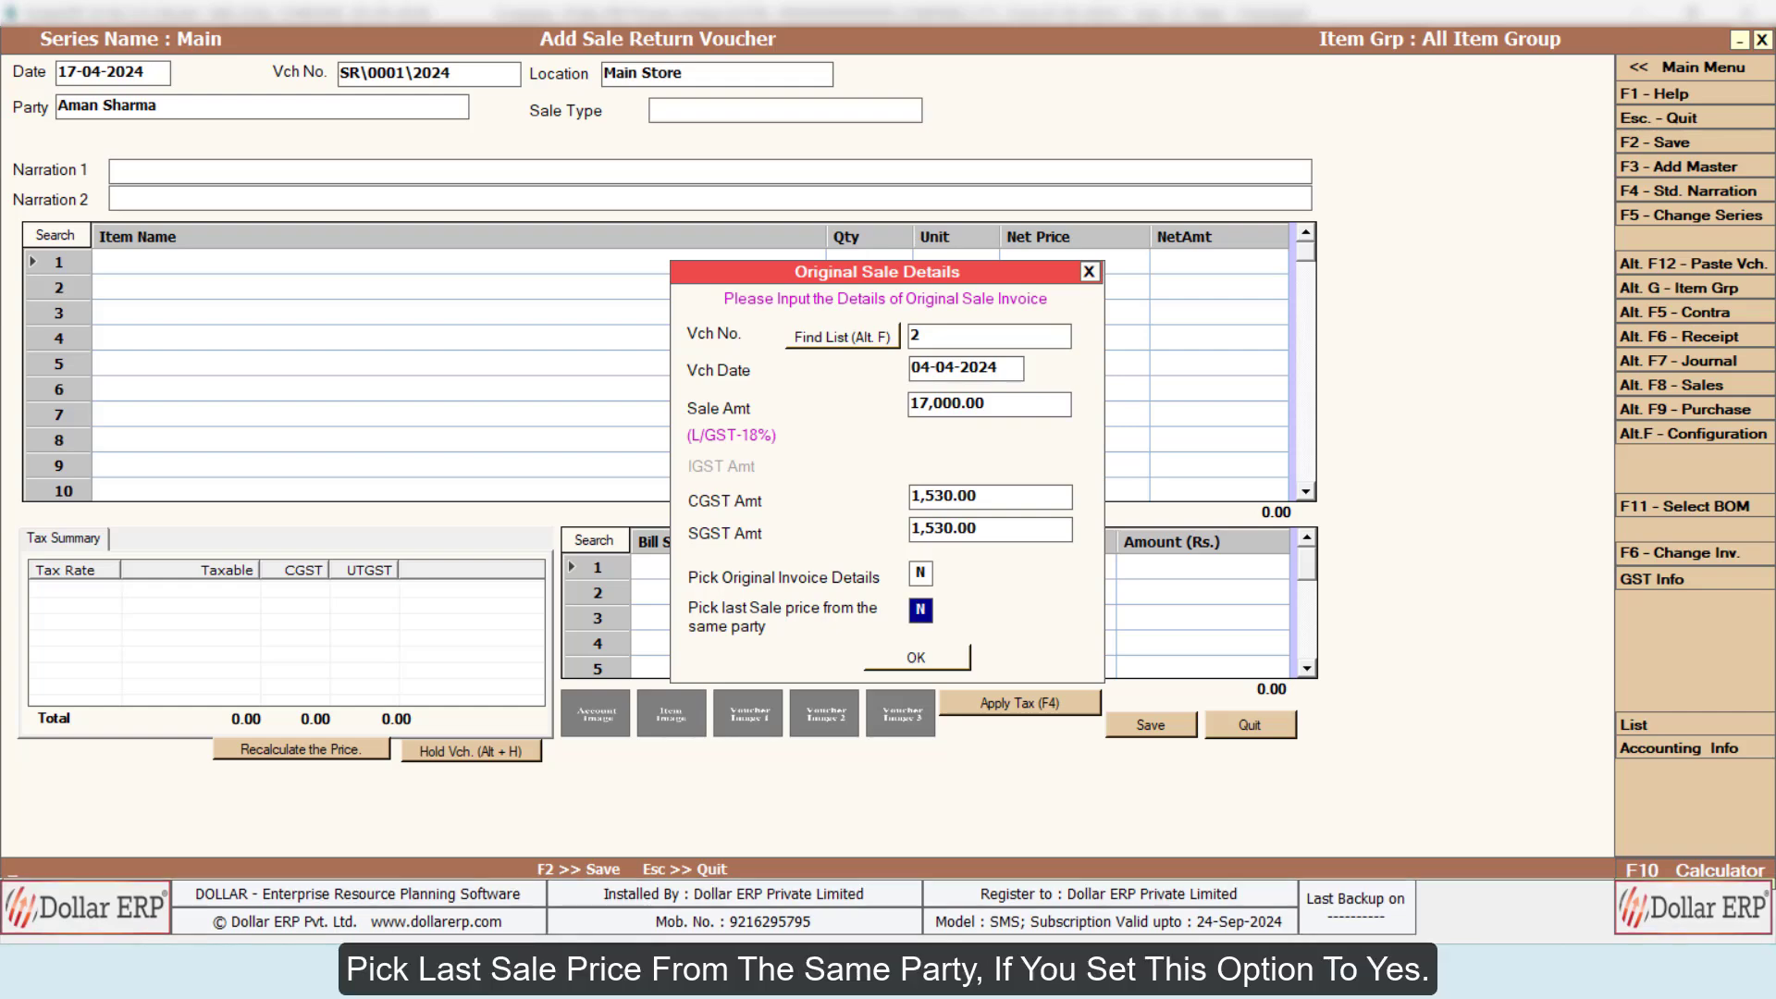
pyautogui.write('Y')
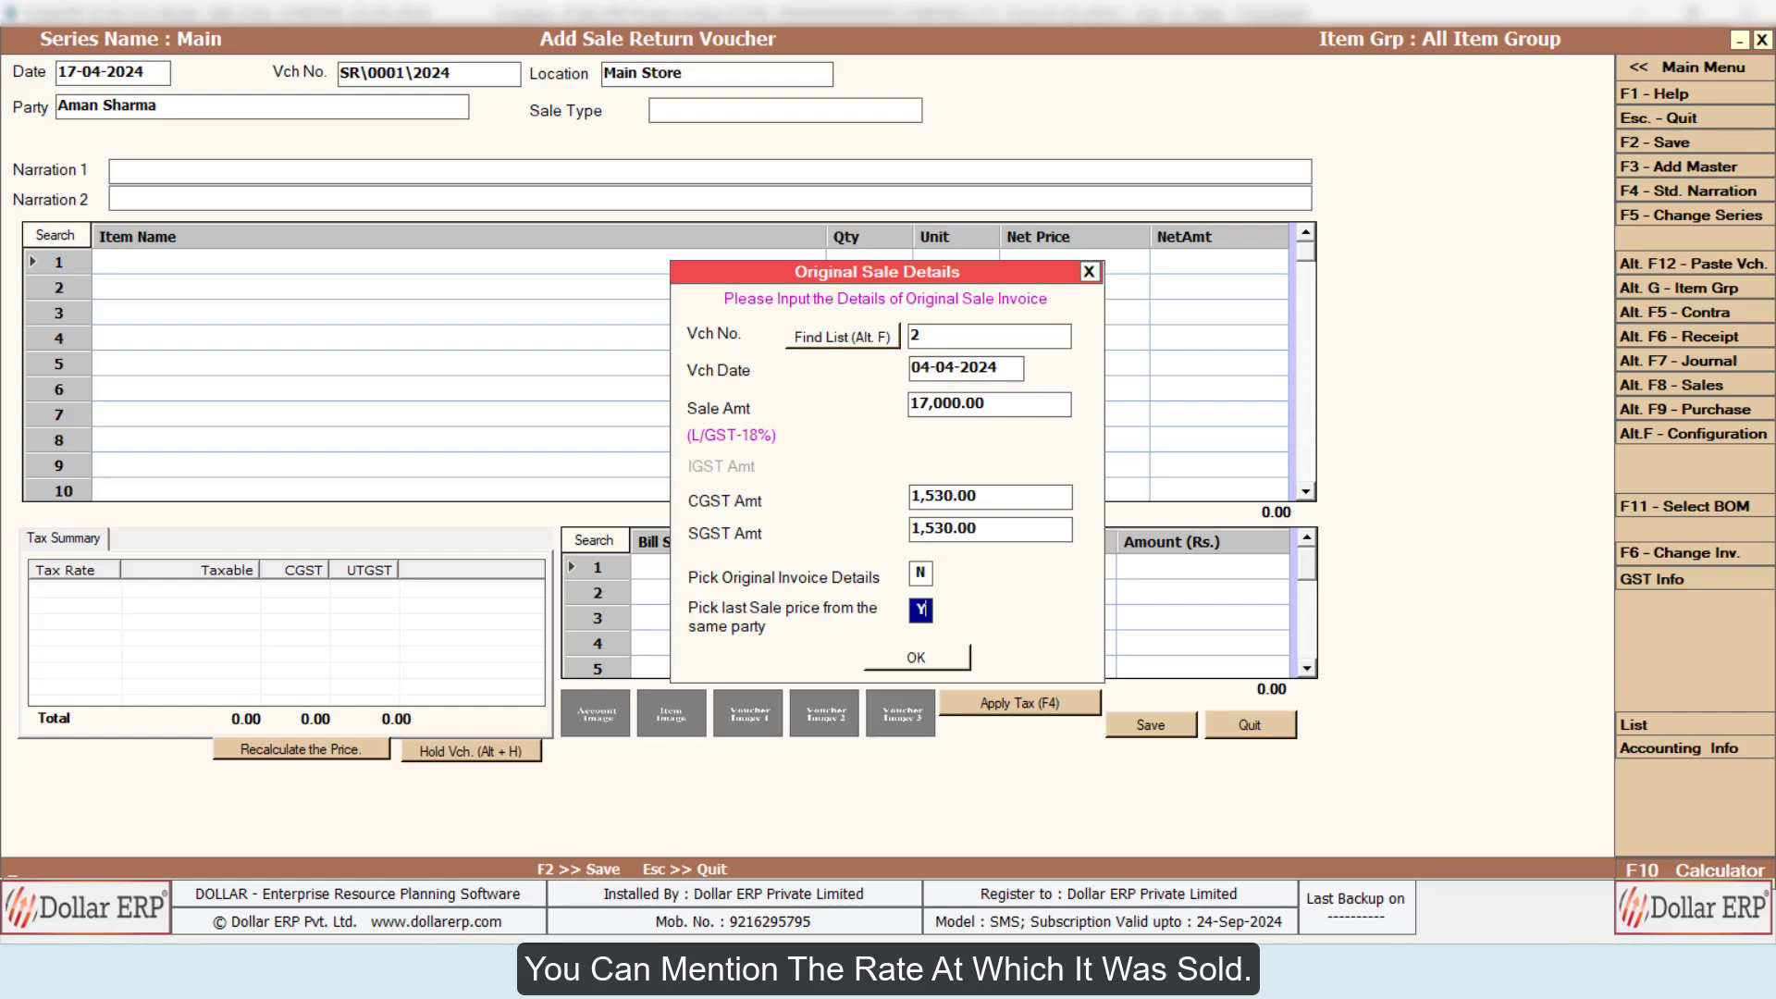
pyautogui.press('Return')
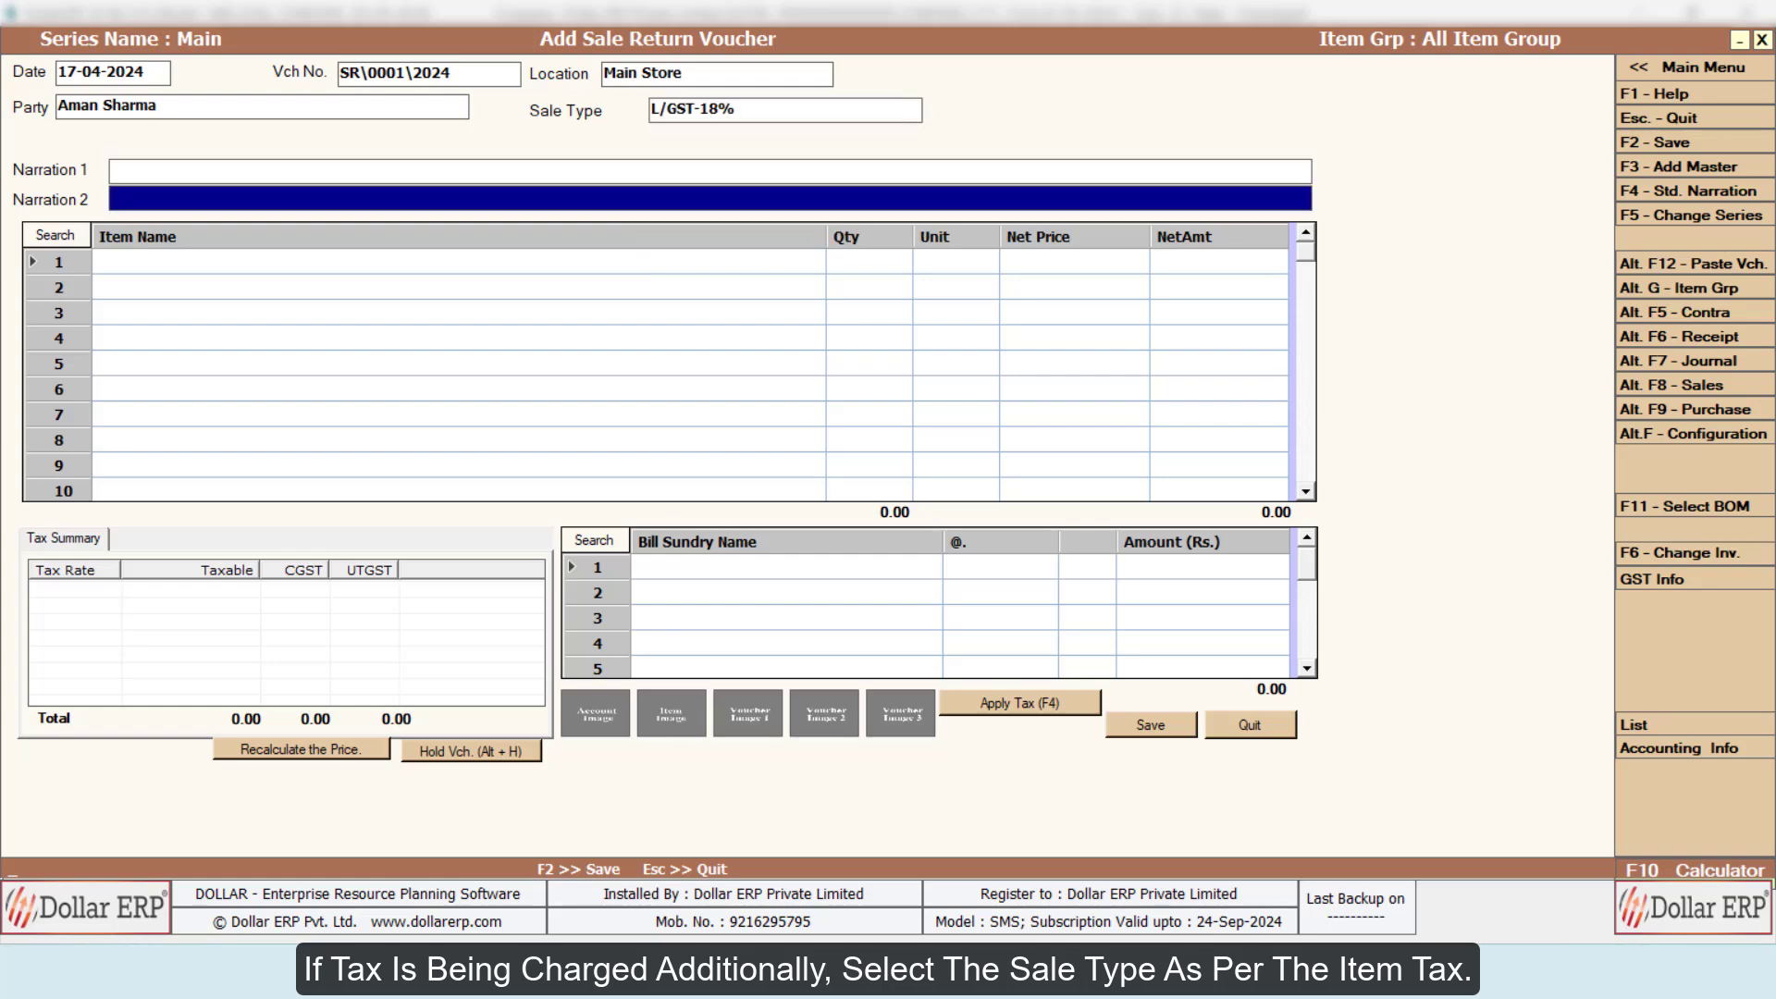
# Step: Set the sale type to L/GST-18% and add one box of Dollar Standard Edition as the returned item
pyautogui.press('Return')
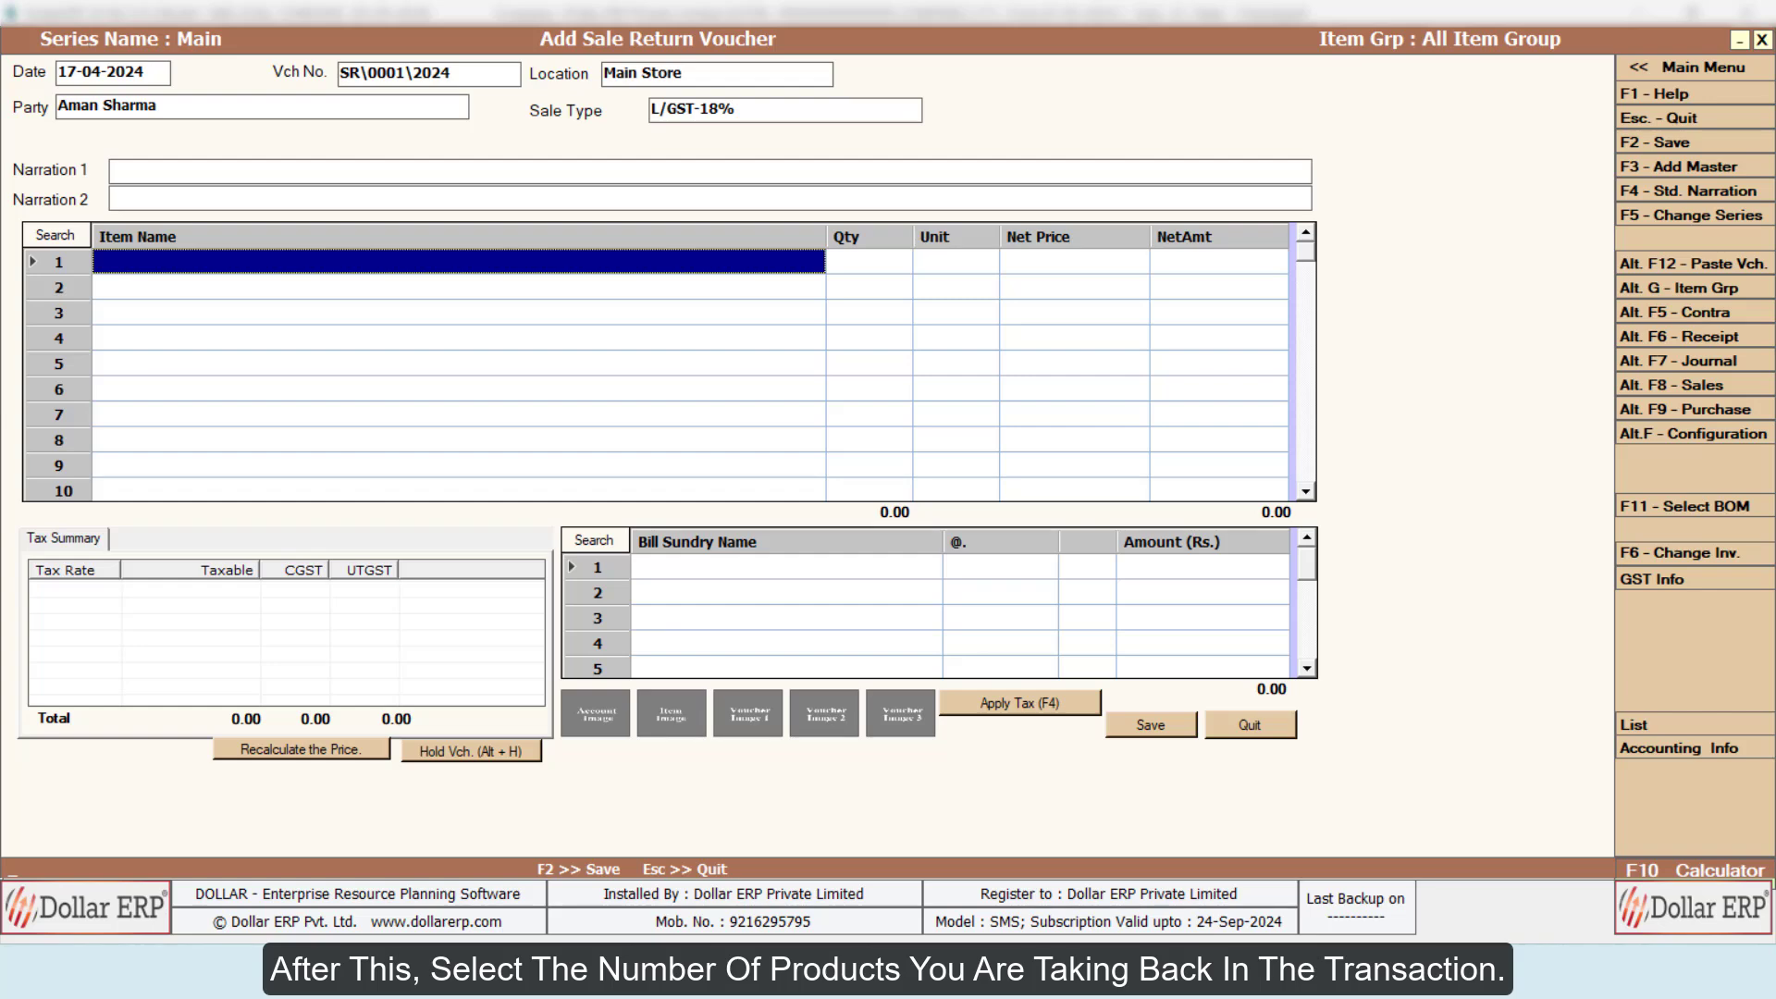
pyautogui.press('space')
pyautogui.press('Down')
pyautogui.press('Down')
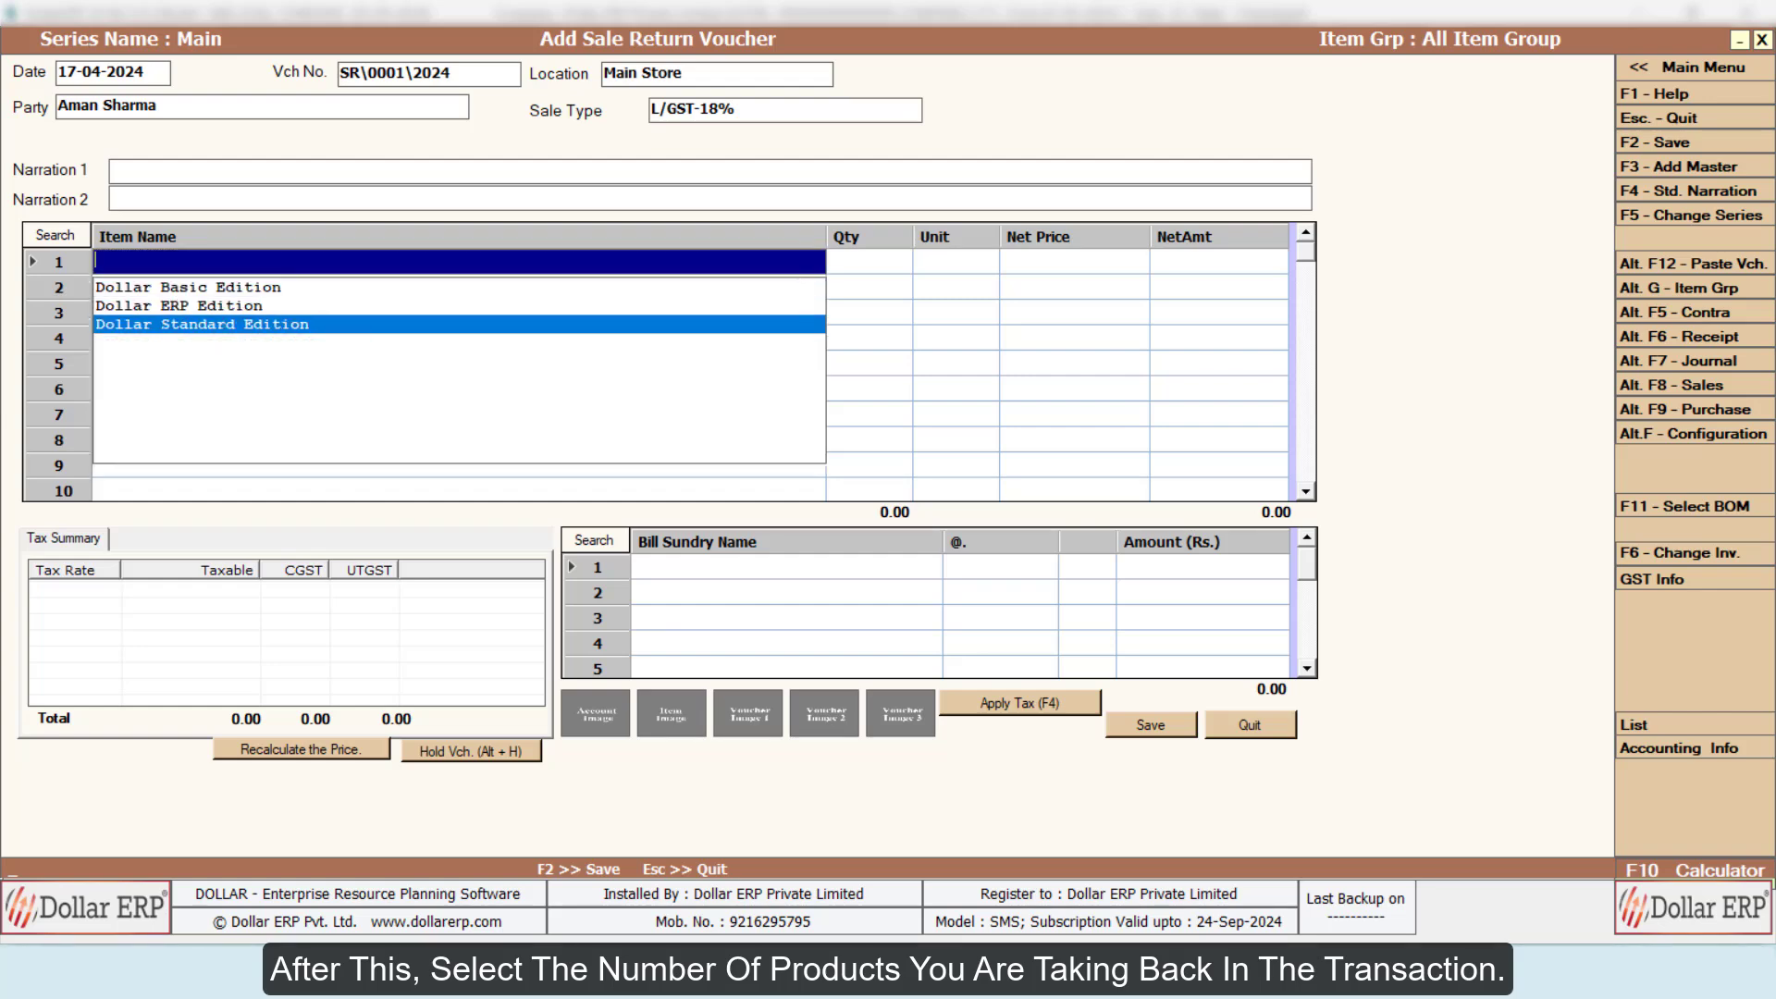
pyautogui.press('Return')
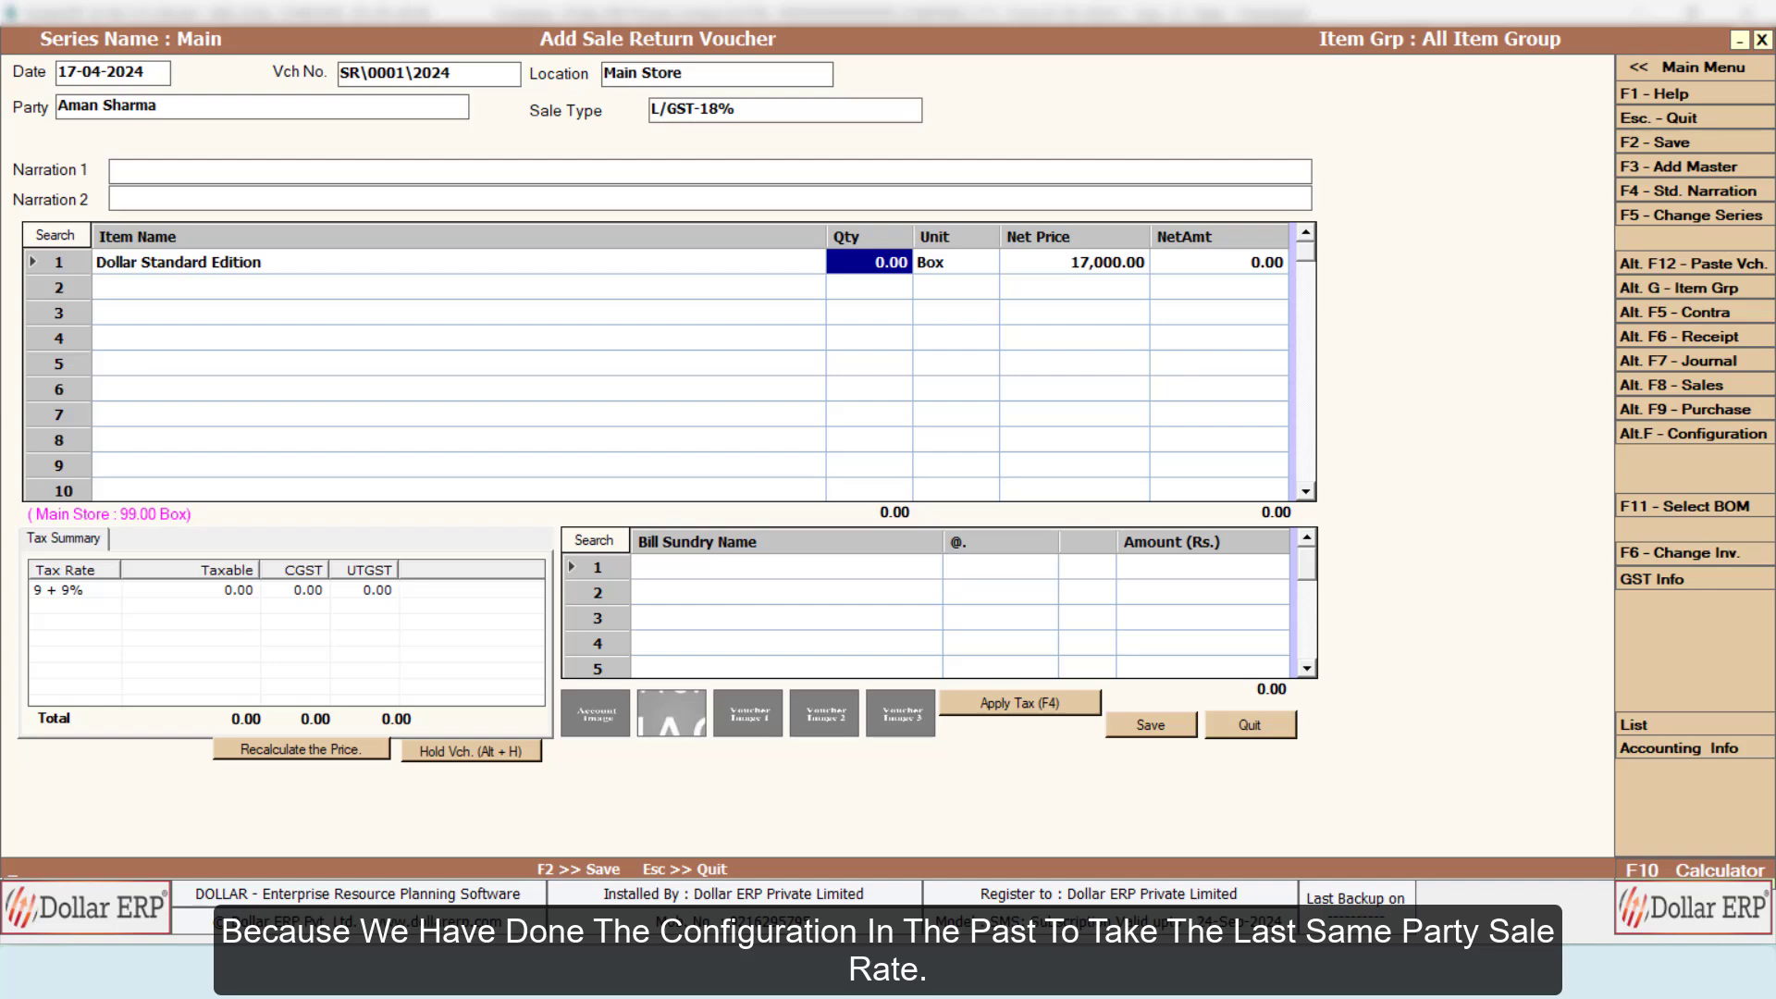
pyautogui.write('1')
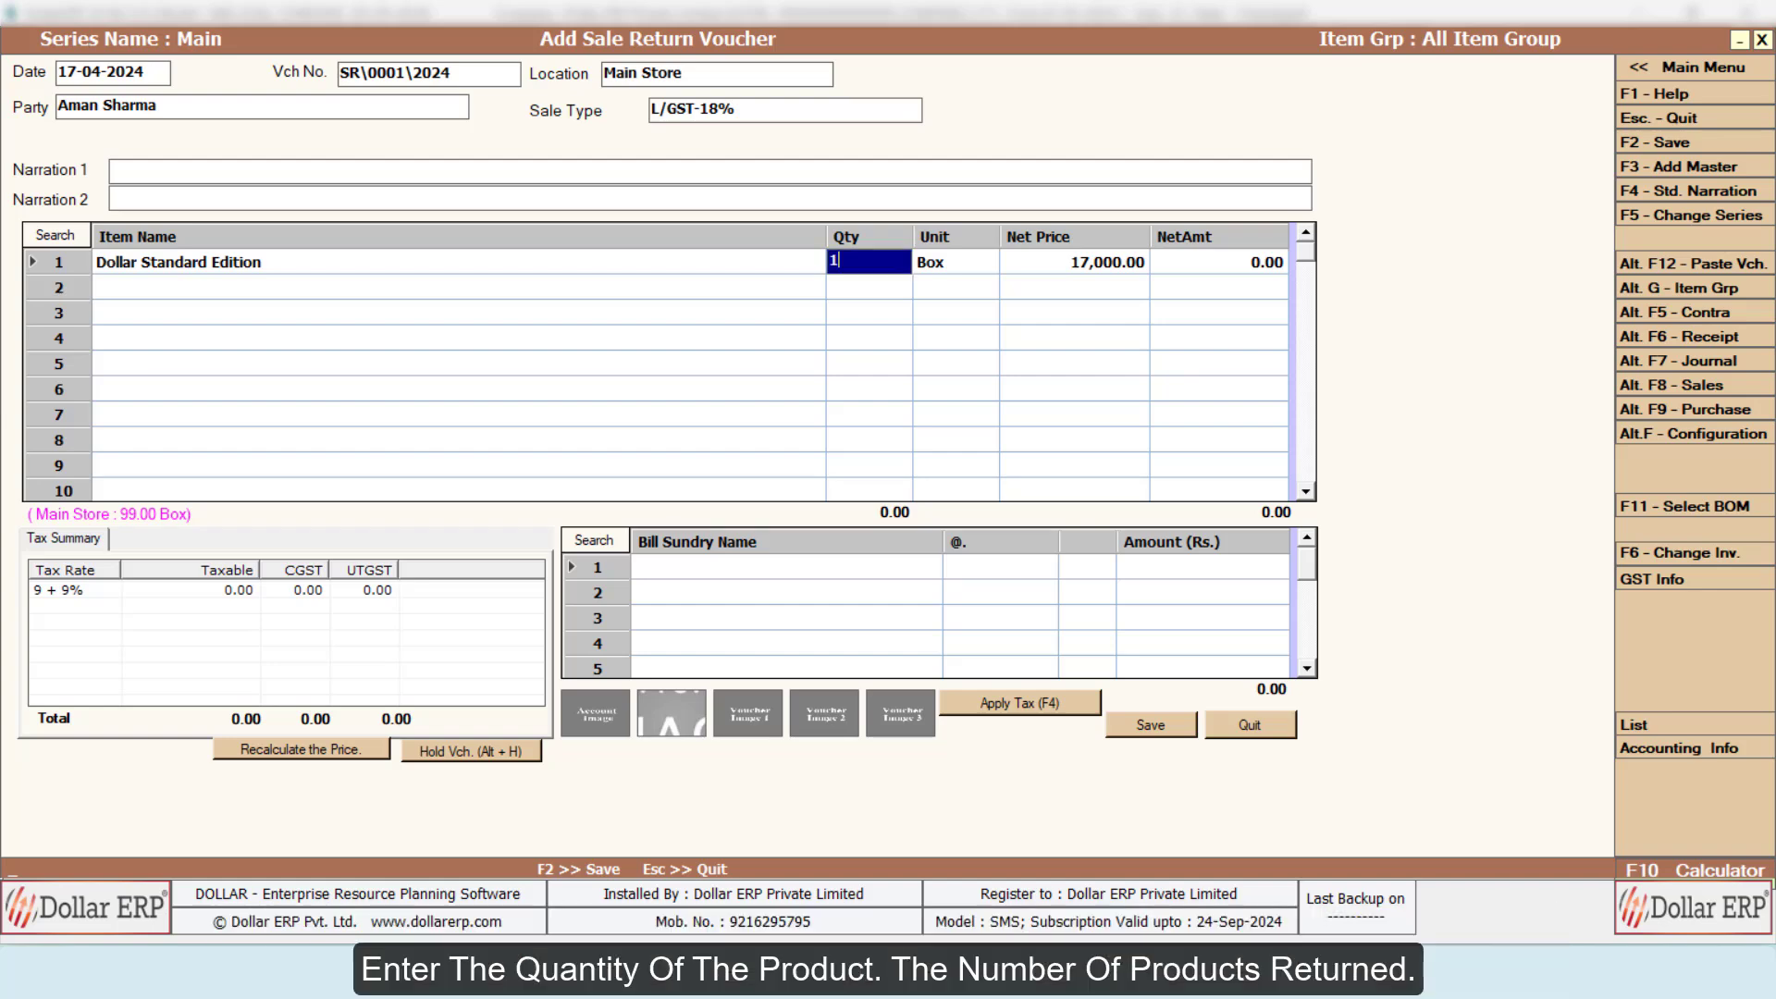
pyautogui.press('Return')
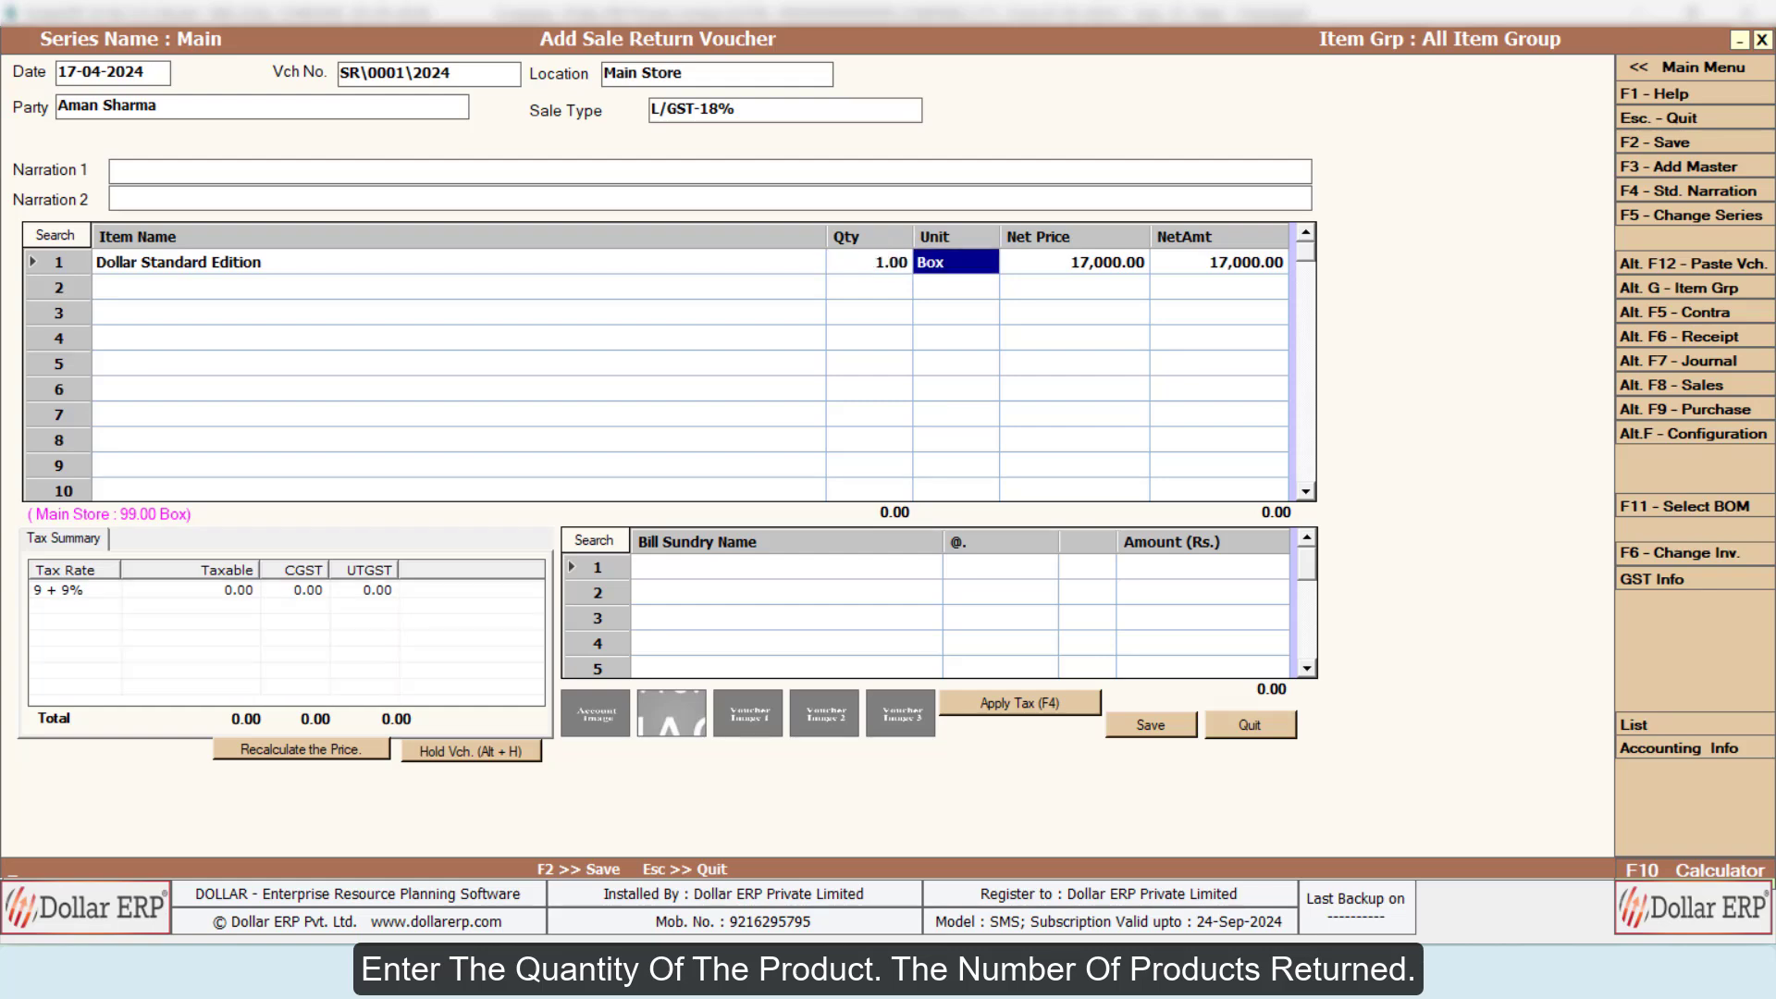
pyautogui.press('Return')
pyautogui.press('Return')
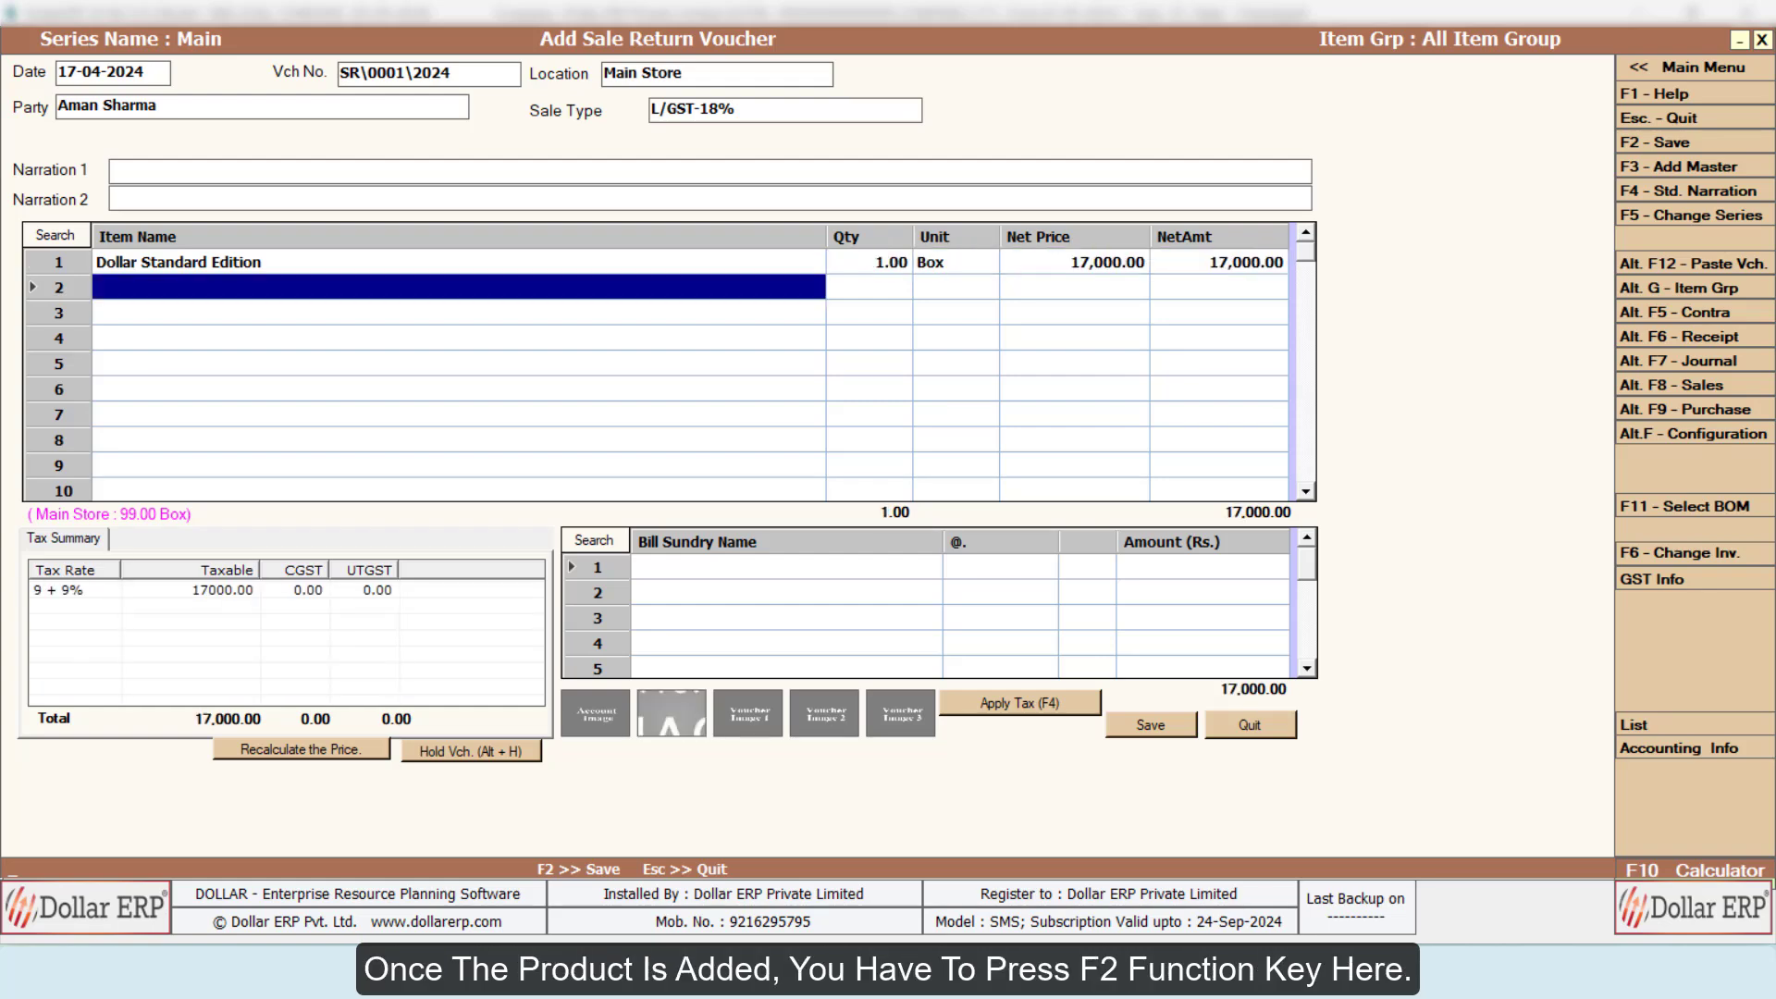
# Step: Finish the item list, apply tax to the voucher amount, and save the entry to reach the bill-by-bill adjustment
pyautogui.press('F2')
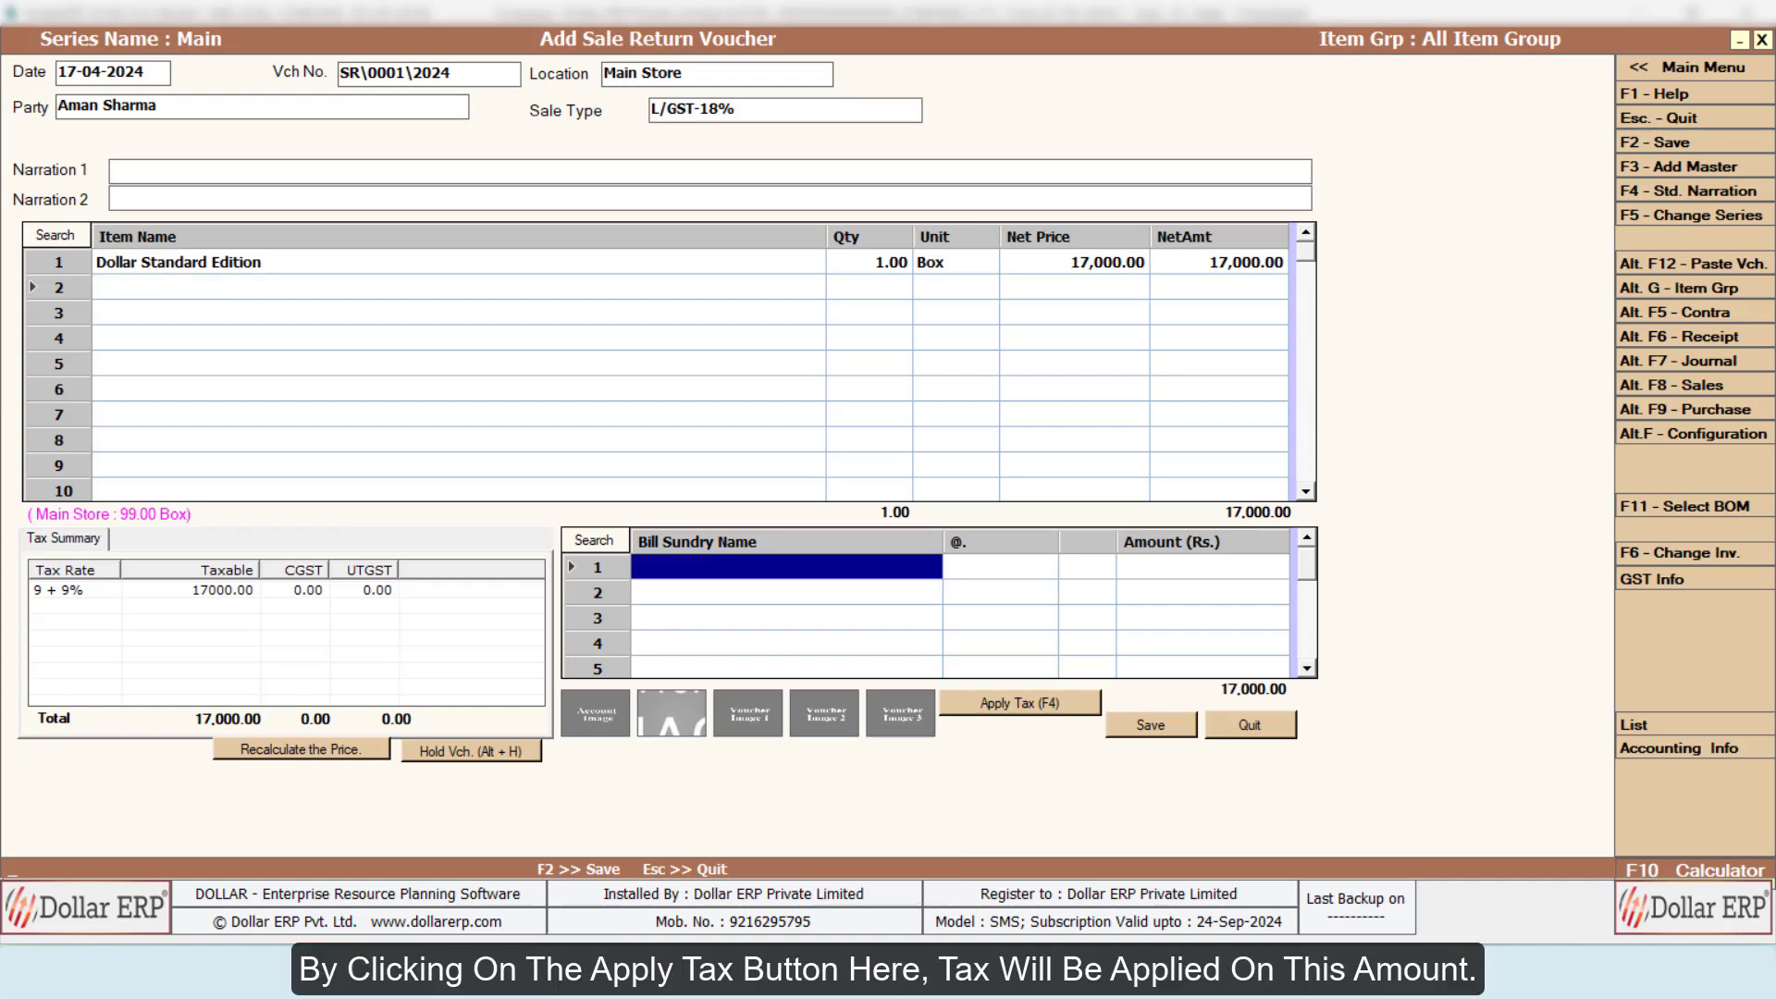
pyautogui.click(1076, 705)
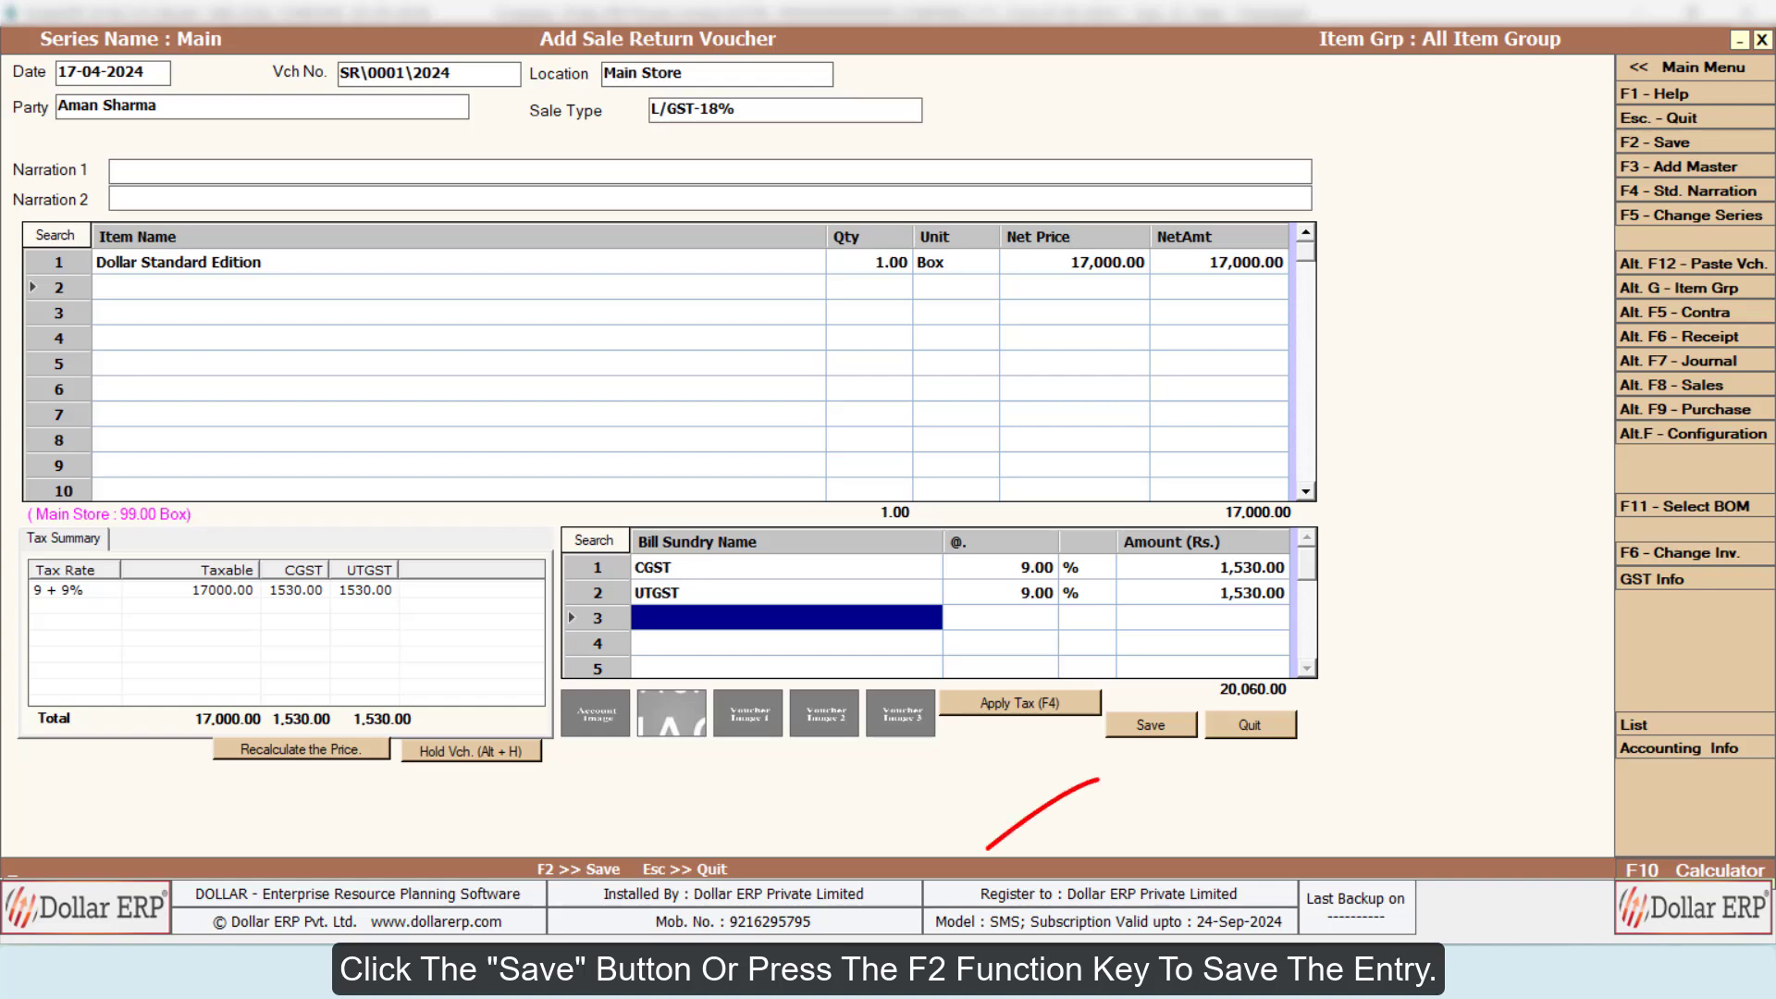
pyautogui.press('F2')
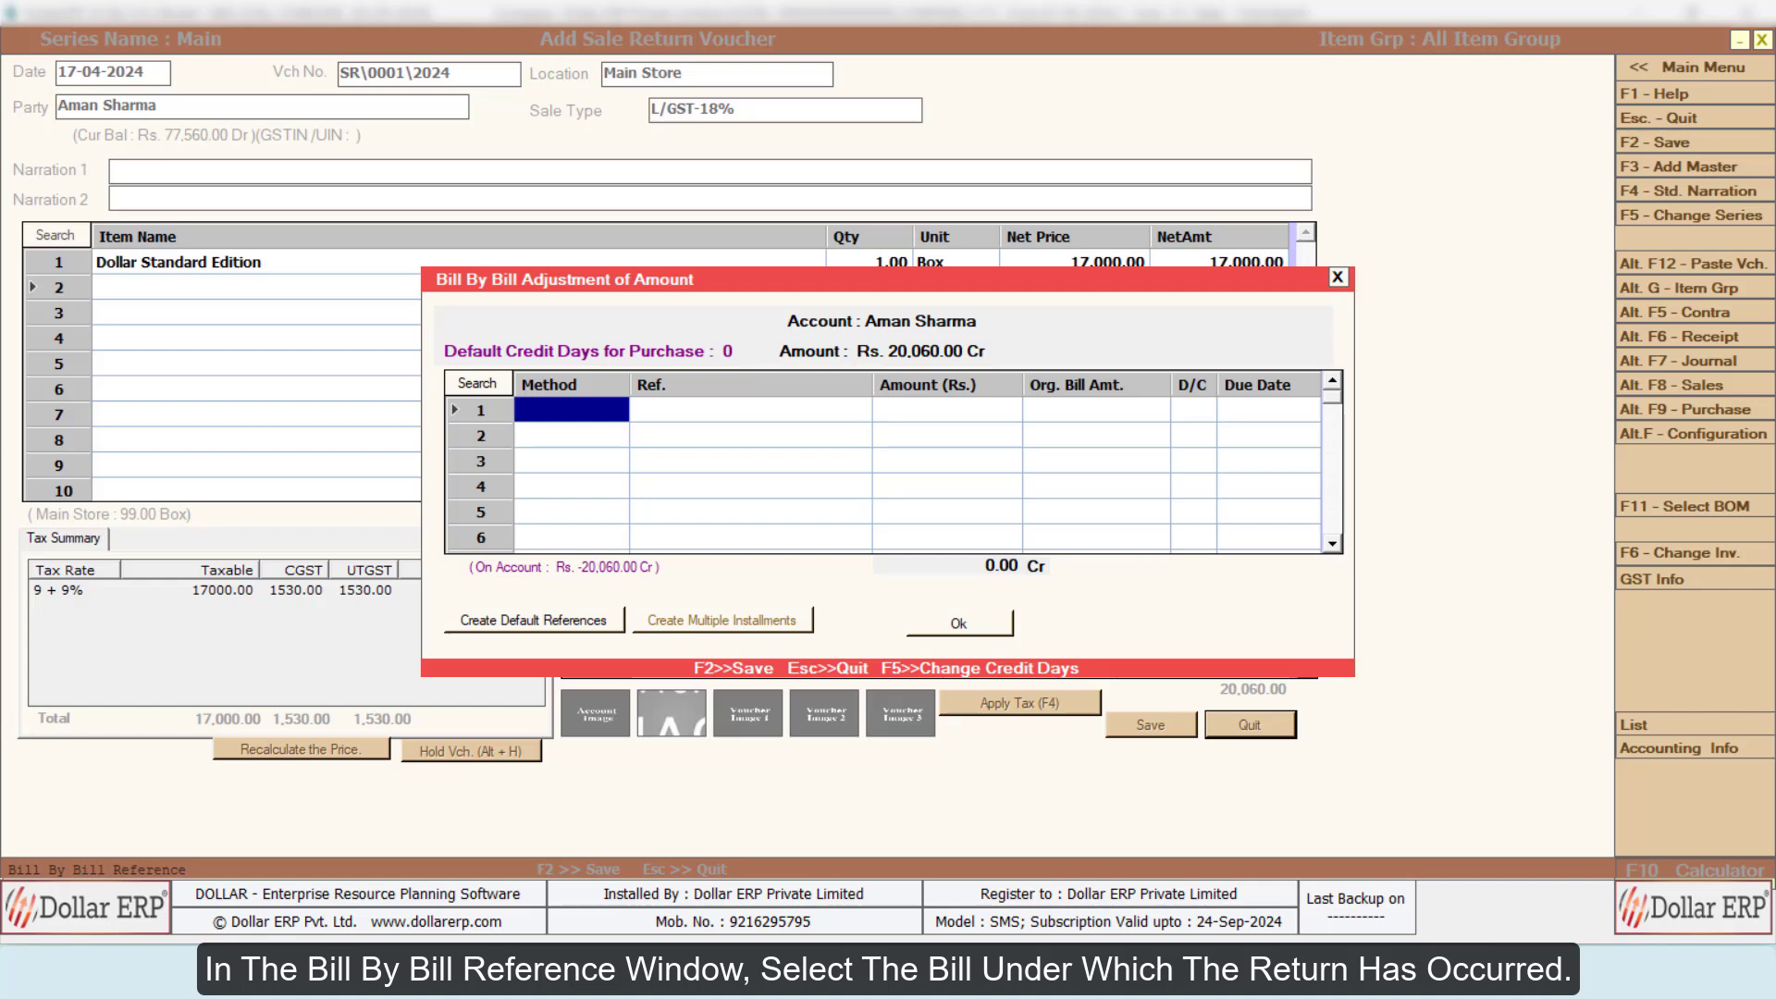
# Step: Adjust the full 20,060.00 credit against existing bill reference 2 using the Adj. Ref. method, and finish saving the voucher
pyautogui.press('Return')
pyautogui.press('Down')
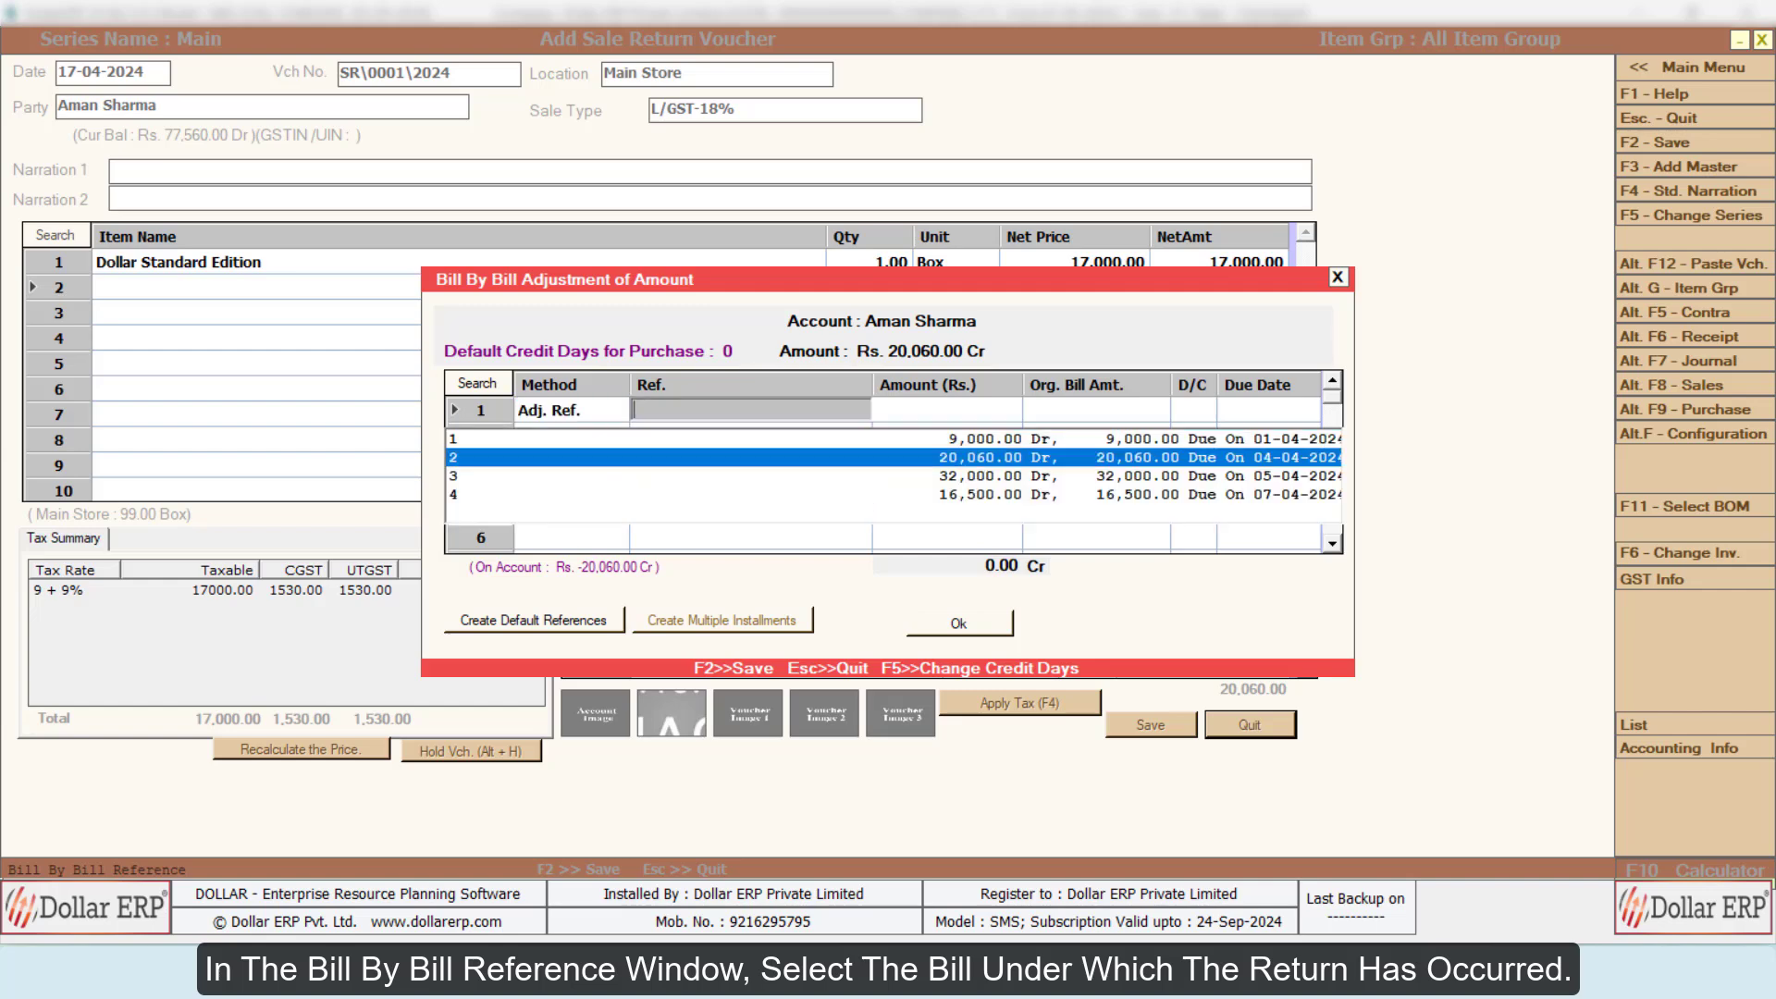
pyautogui.press('Return')
pyautogui.press('Return')
pyautogui.press('Return')
pyautogui.press('Return')
pyautogui.press('Return')
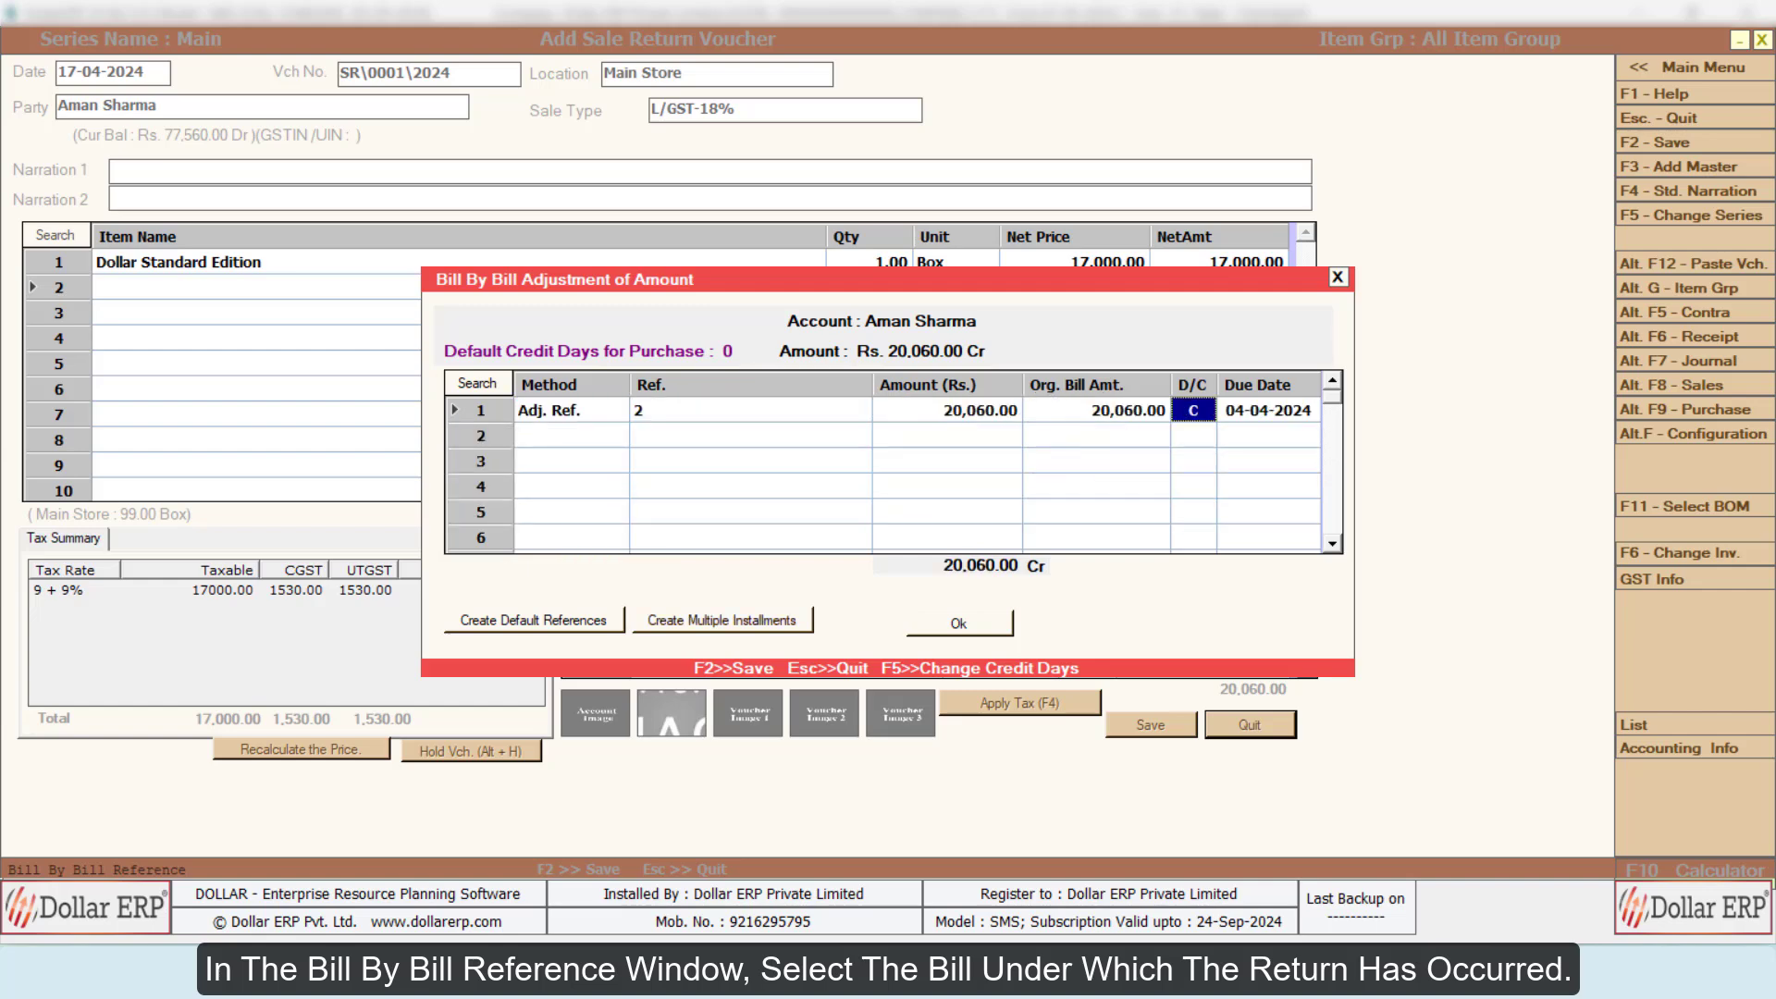
pyautogui.press('Return')
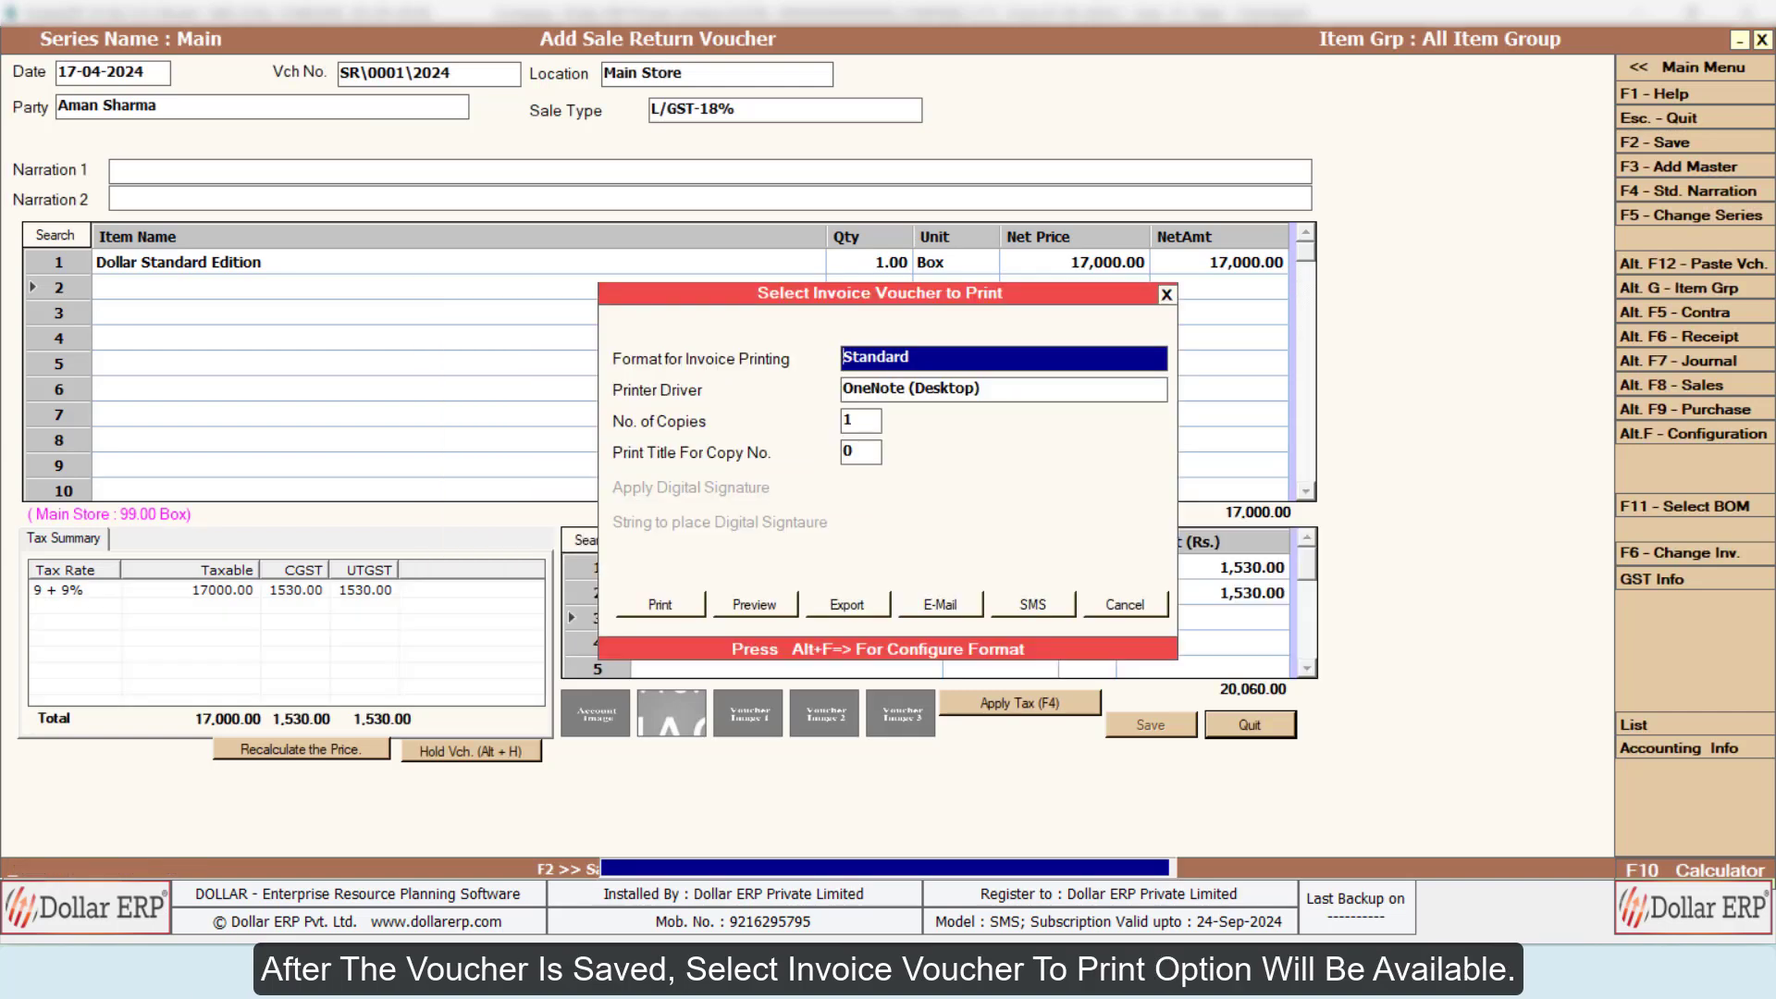
# Step: Preview the saved return voucher in Standard format with one copy, and look through the whole credit note
pyautogui.press('Return')
pyautogui.press('Return')
pyautogui.press('Return')
pyautogui.press('Return')
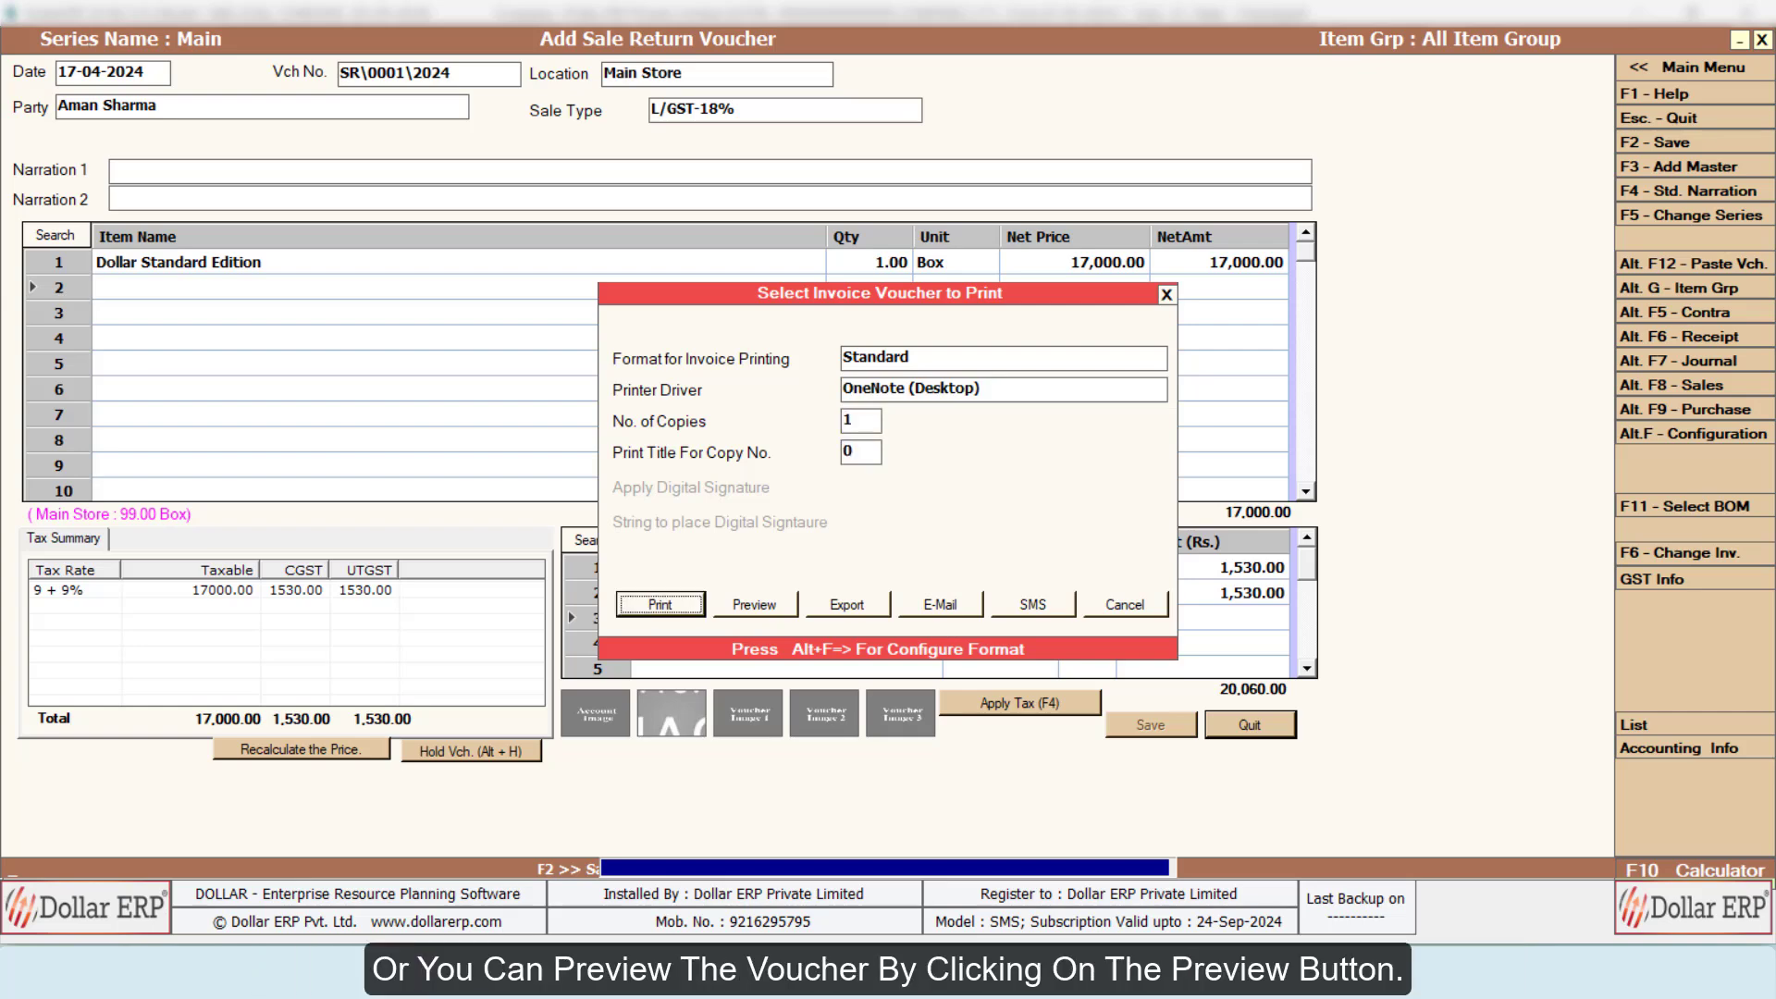
pyautogui.press('Tab')
pyautogui.press('Return')
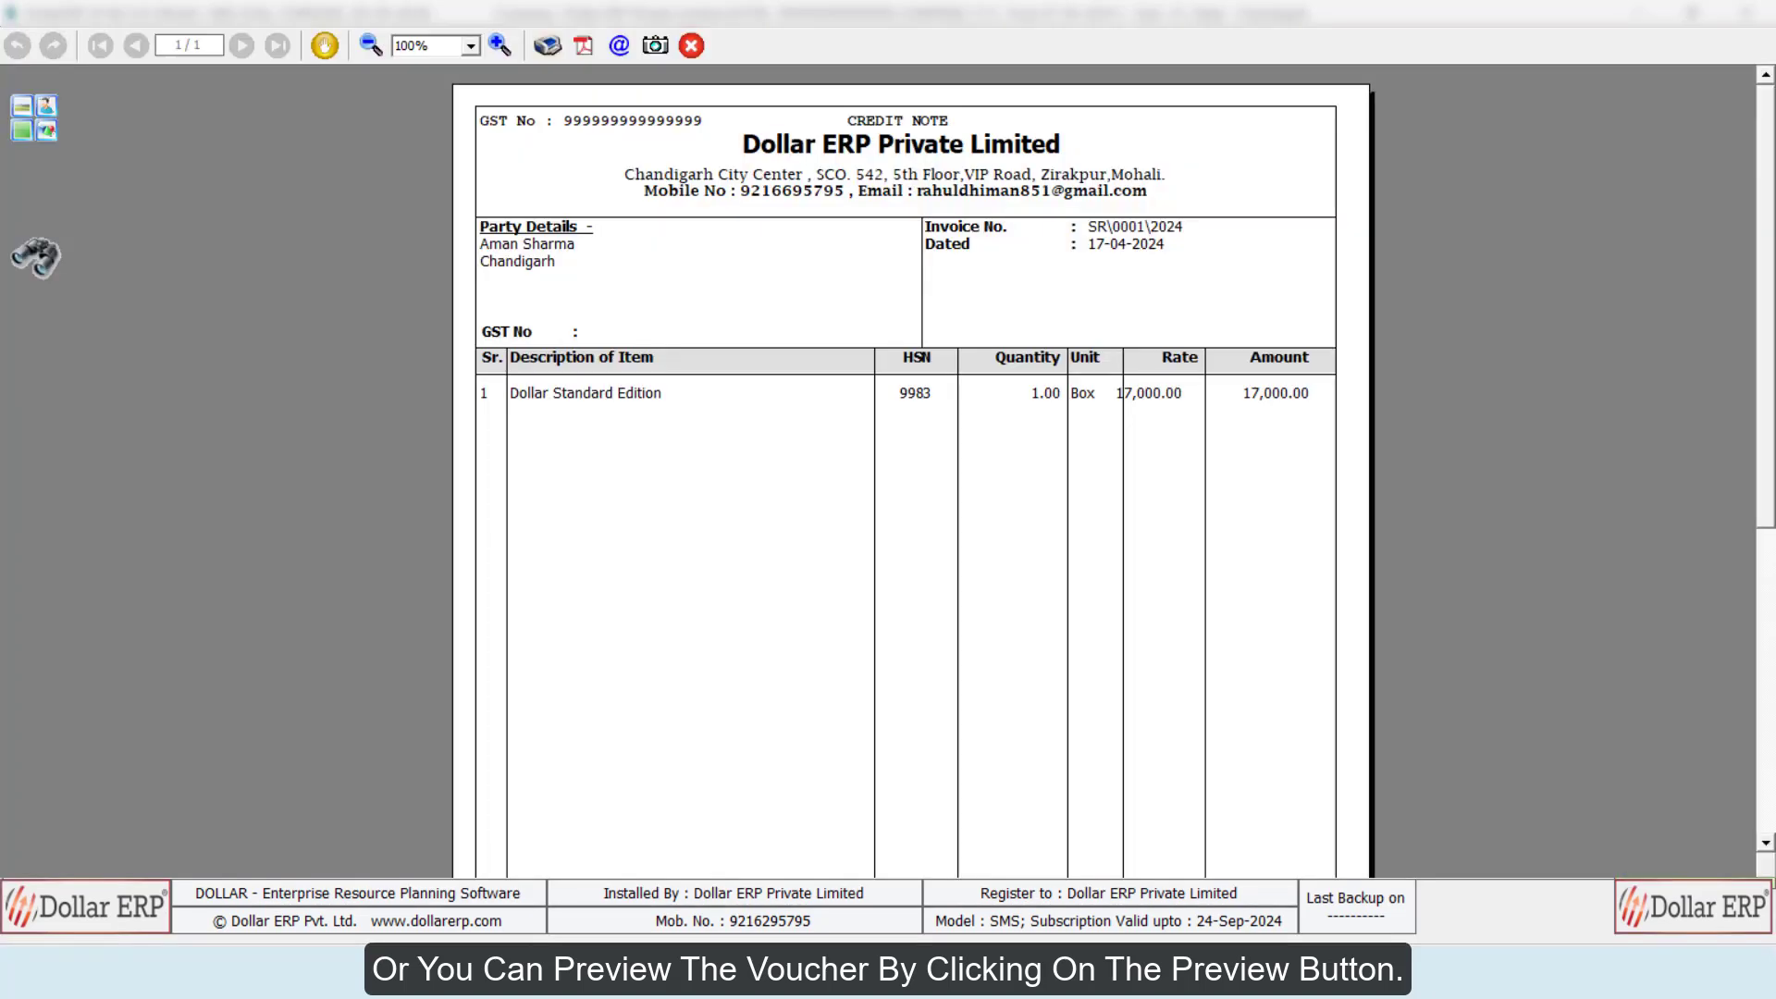
pyautogui.scroll(-5, 912, 463)
pyautogui.scroll(-3, 907, 463)
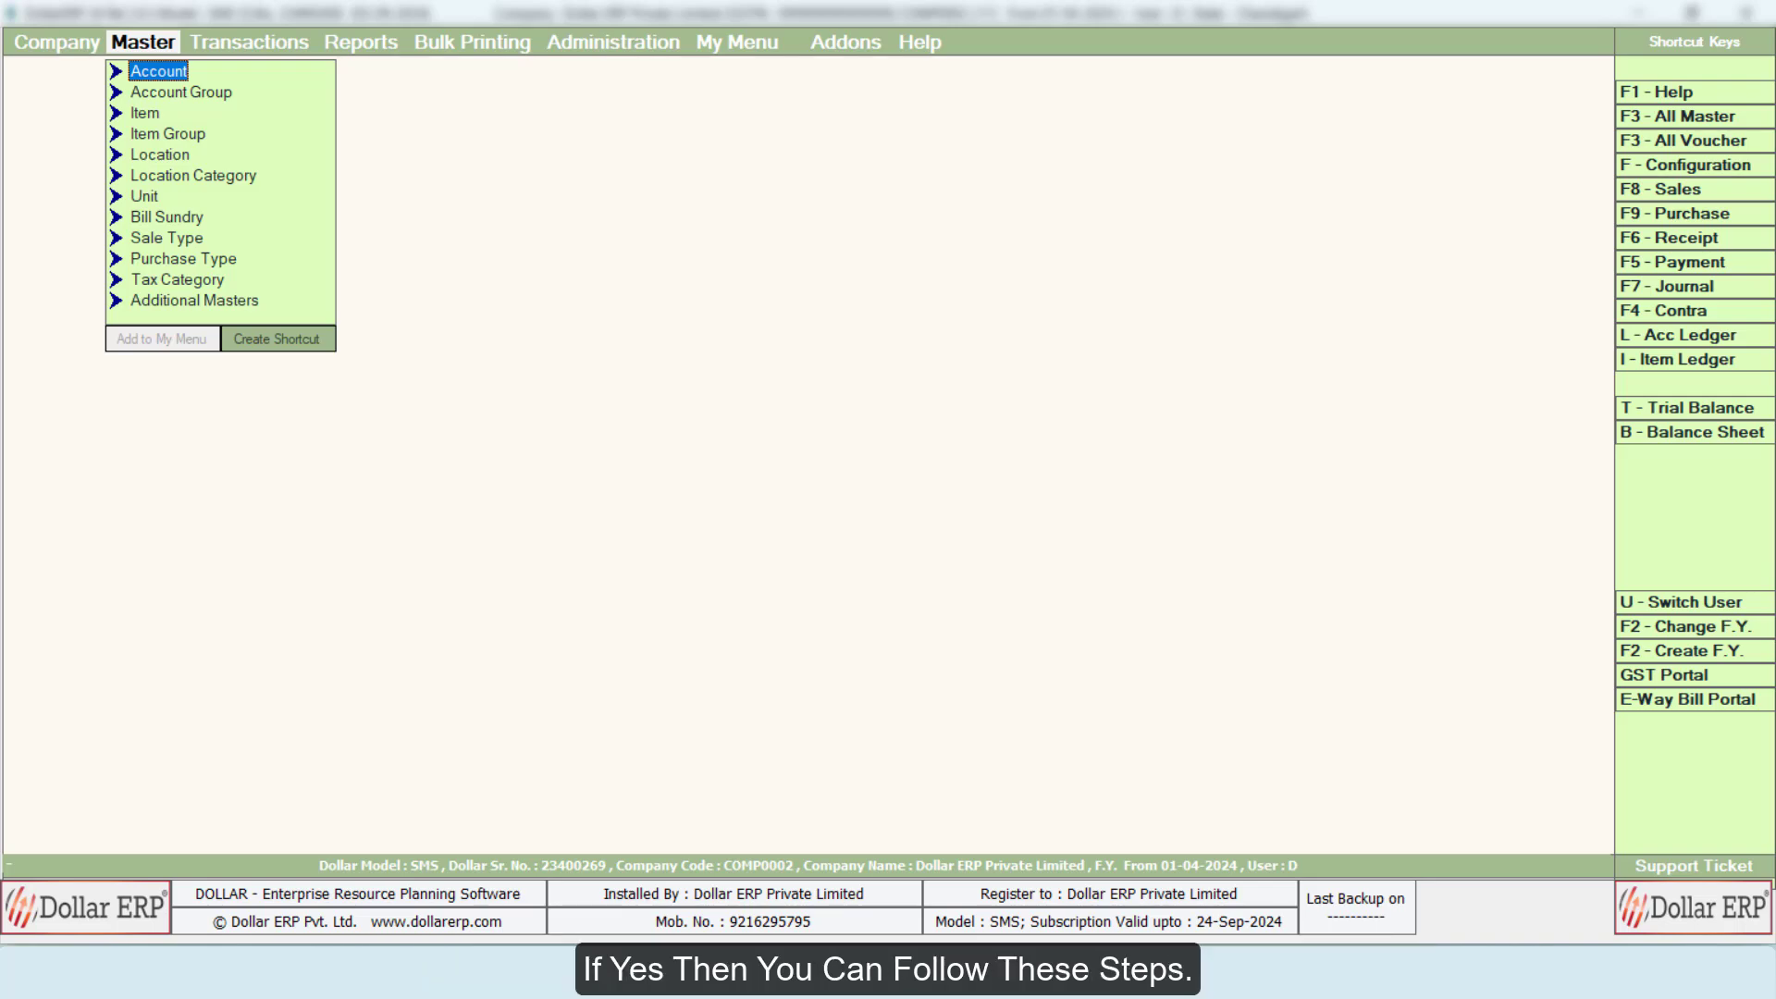
# Step: Open the form for modifying an existing sale return voucher
pyautogui.press('Right')
pyautogui.press('Down')
pyautogui.press('Down')
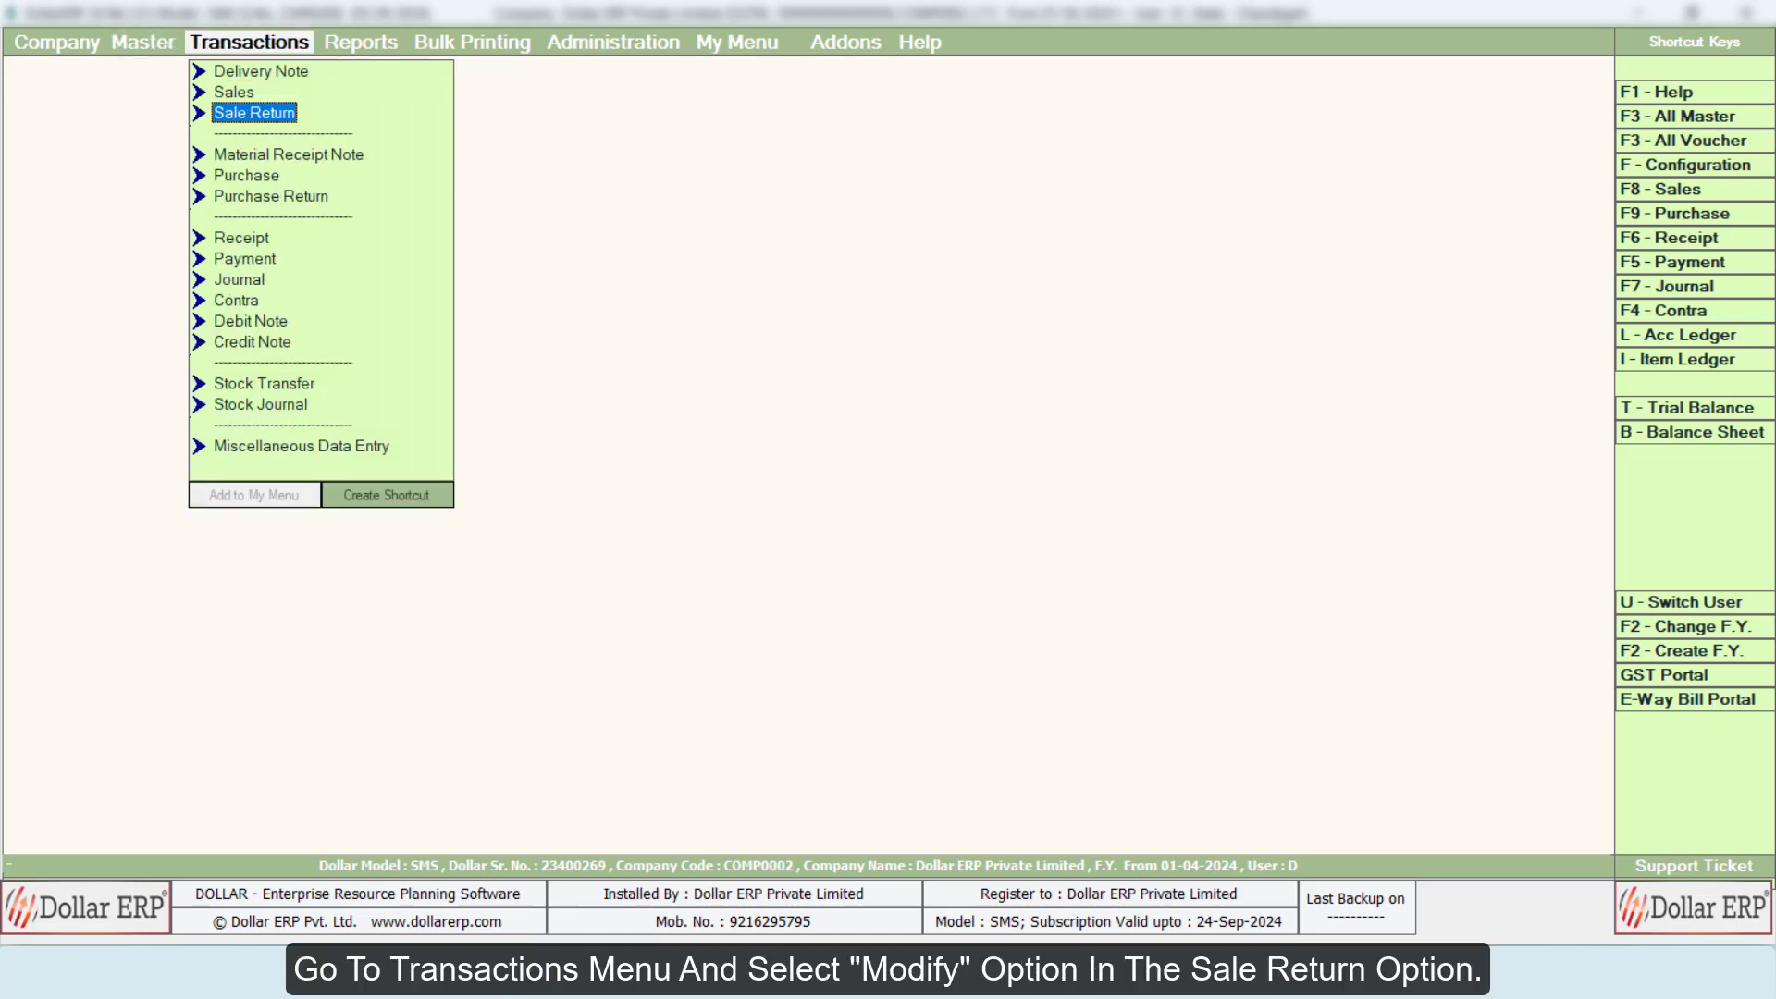
pyautogui.press('Return')
pyautogui.press('Down')
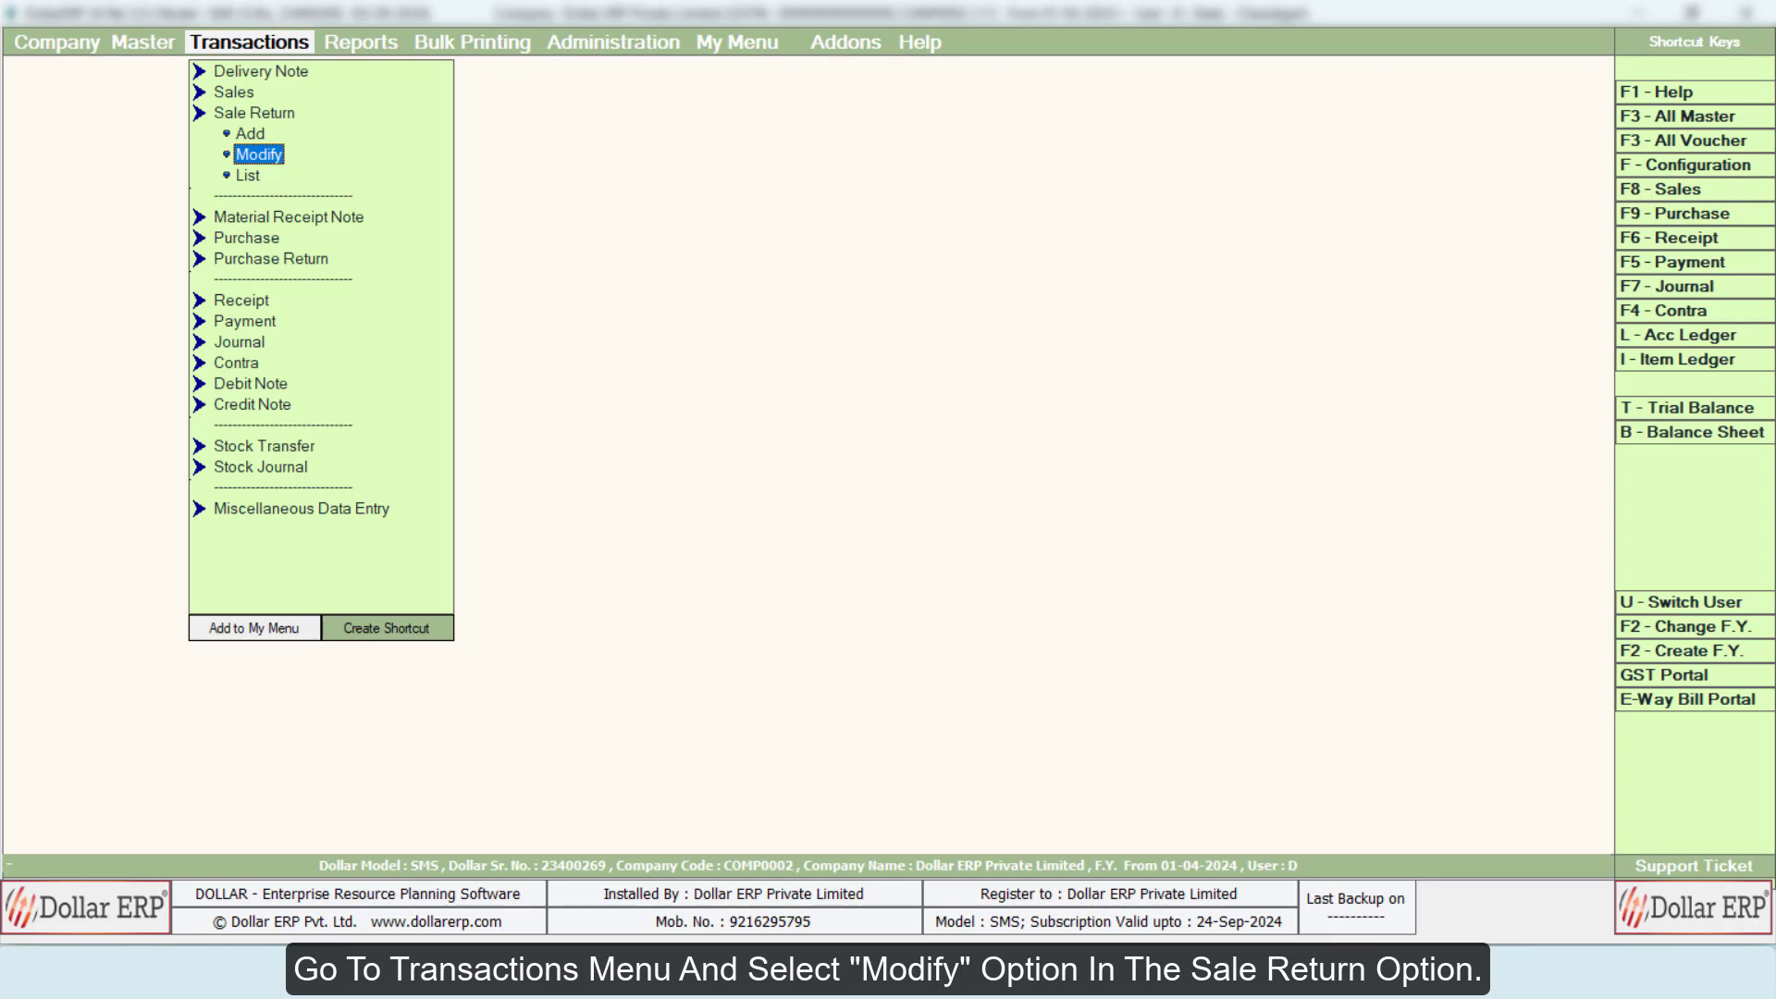
pyautogui.press('Return')
pyautogui.press('Return')
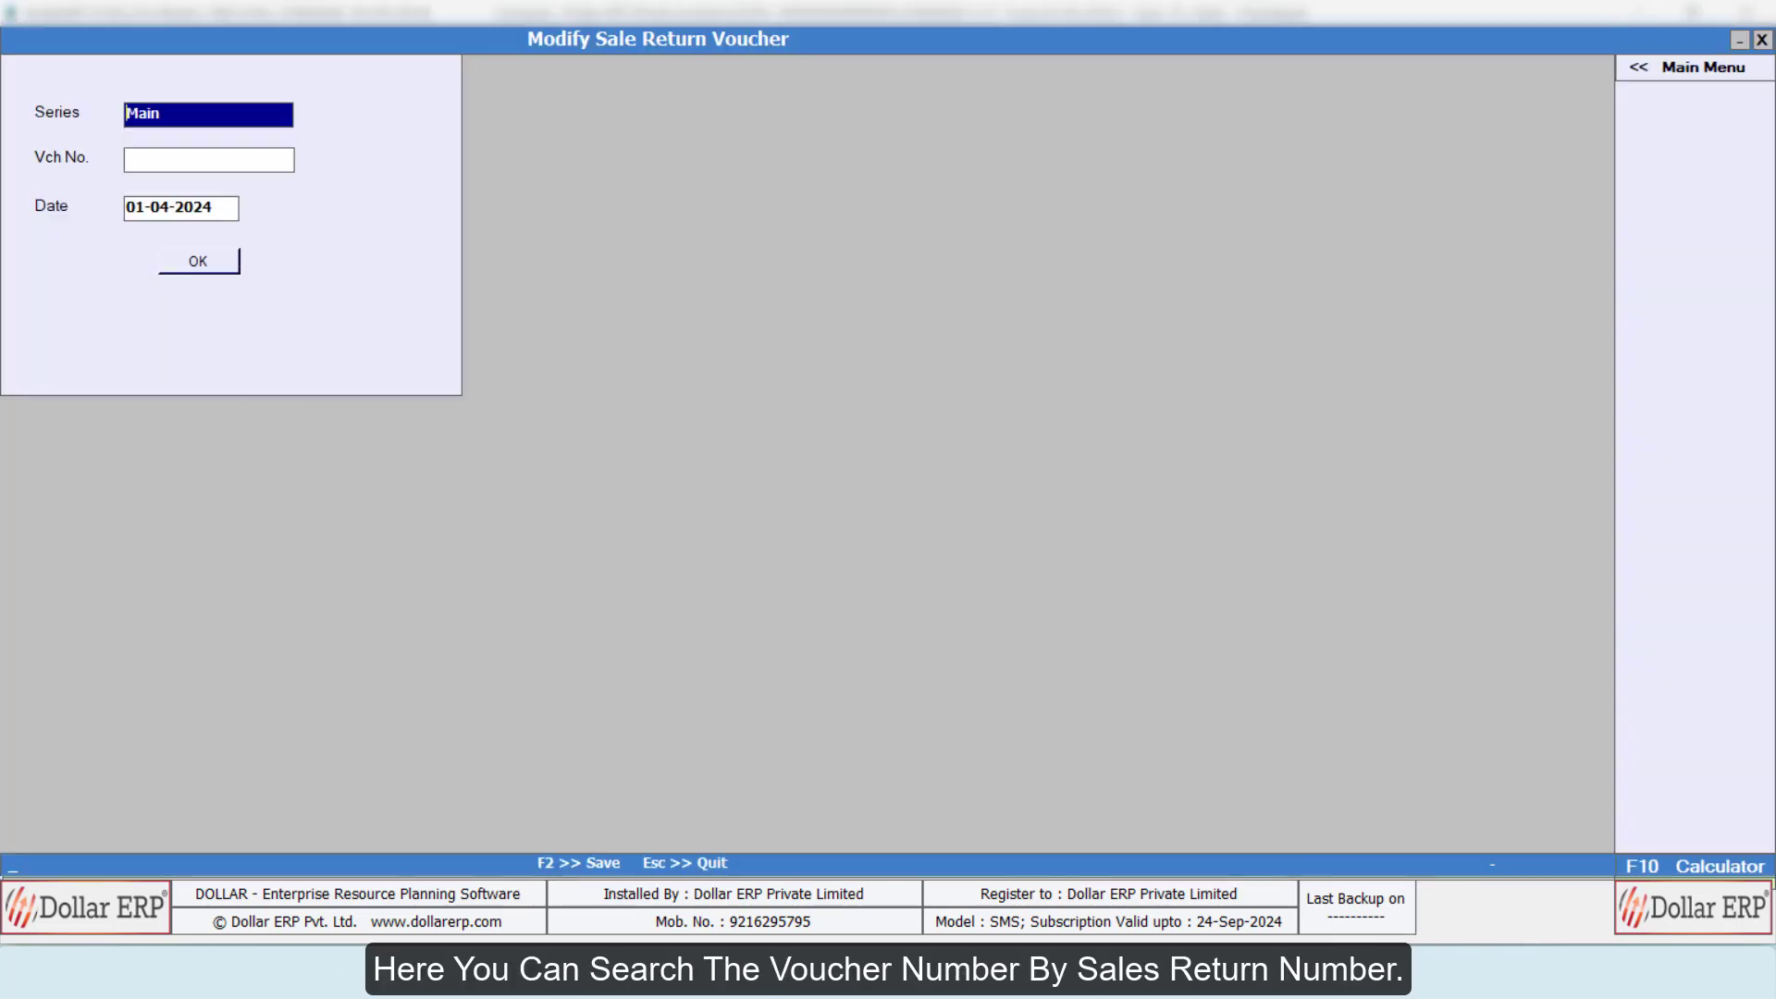
# Step: Load sale return voucher SR\0001\2024 dated 17-04-2024 from the Main series for editing
pyautogui.press('Return')
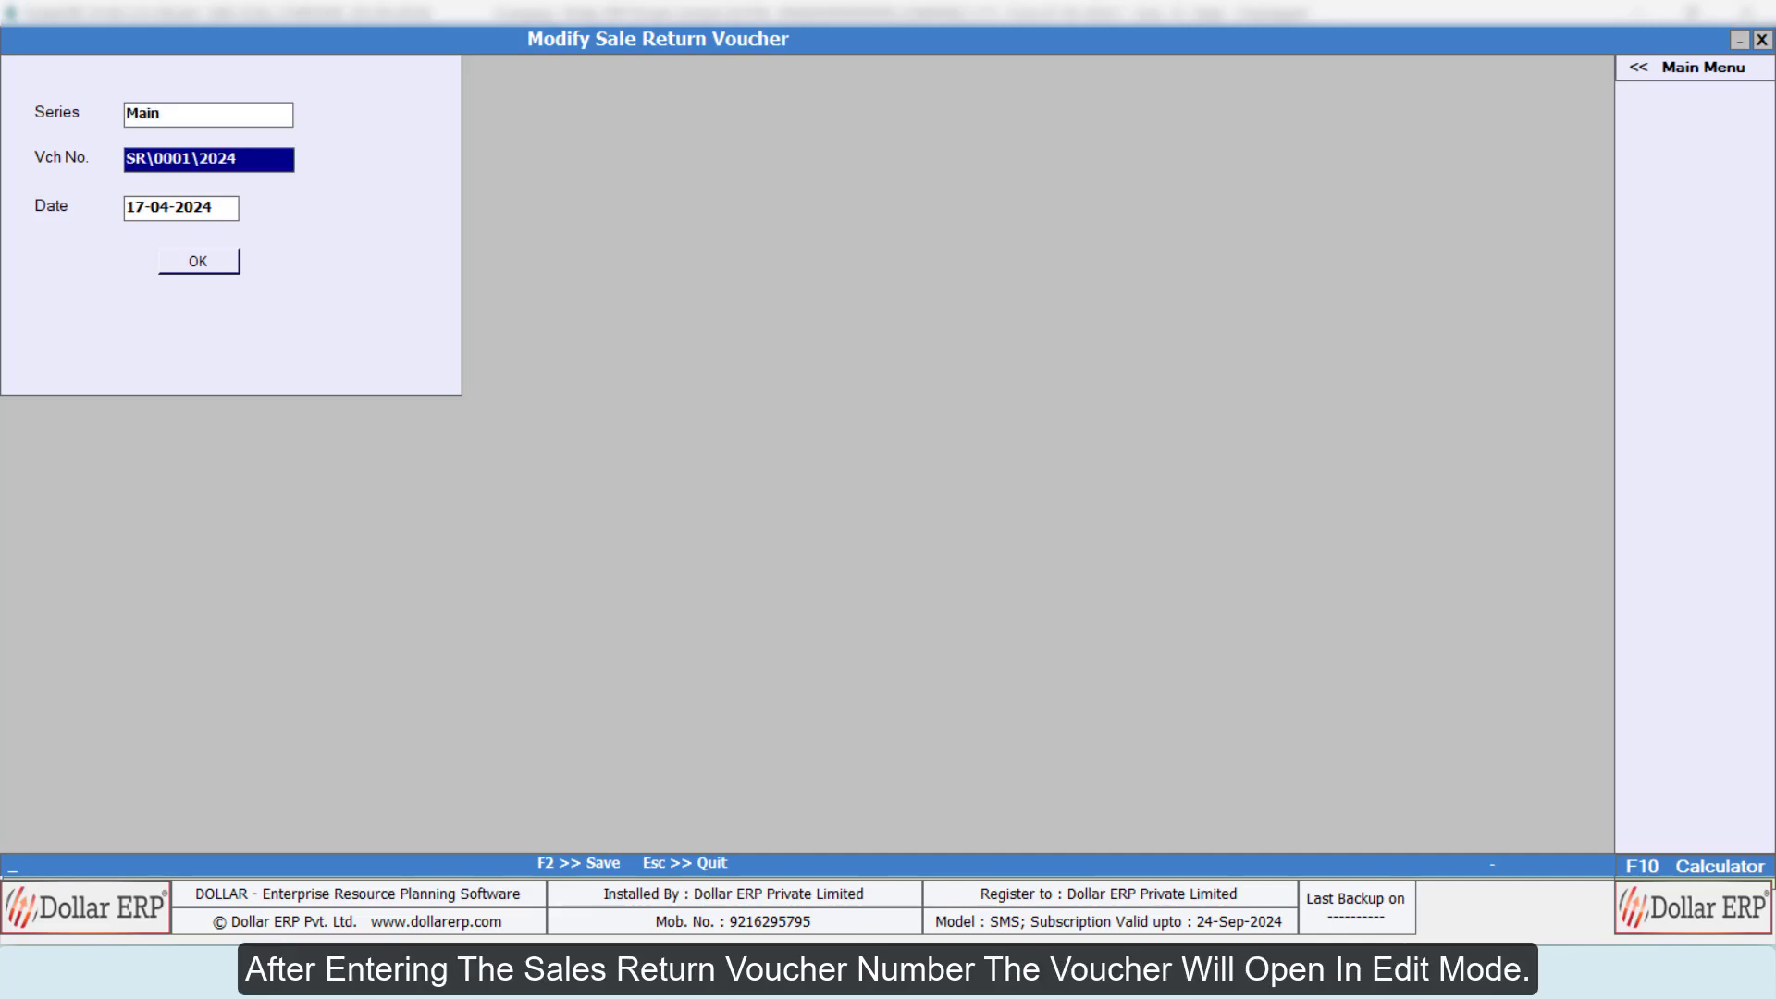
pyautogui.press('Return')
pyautogui.press('Return')
pyautogui.press('Return')
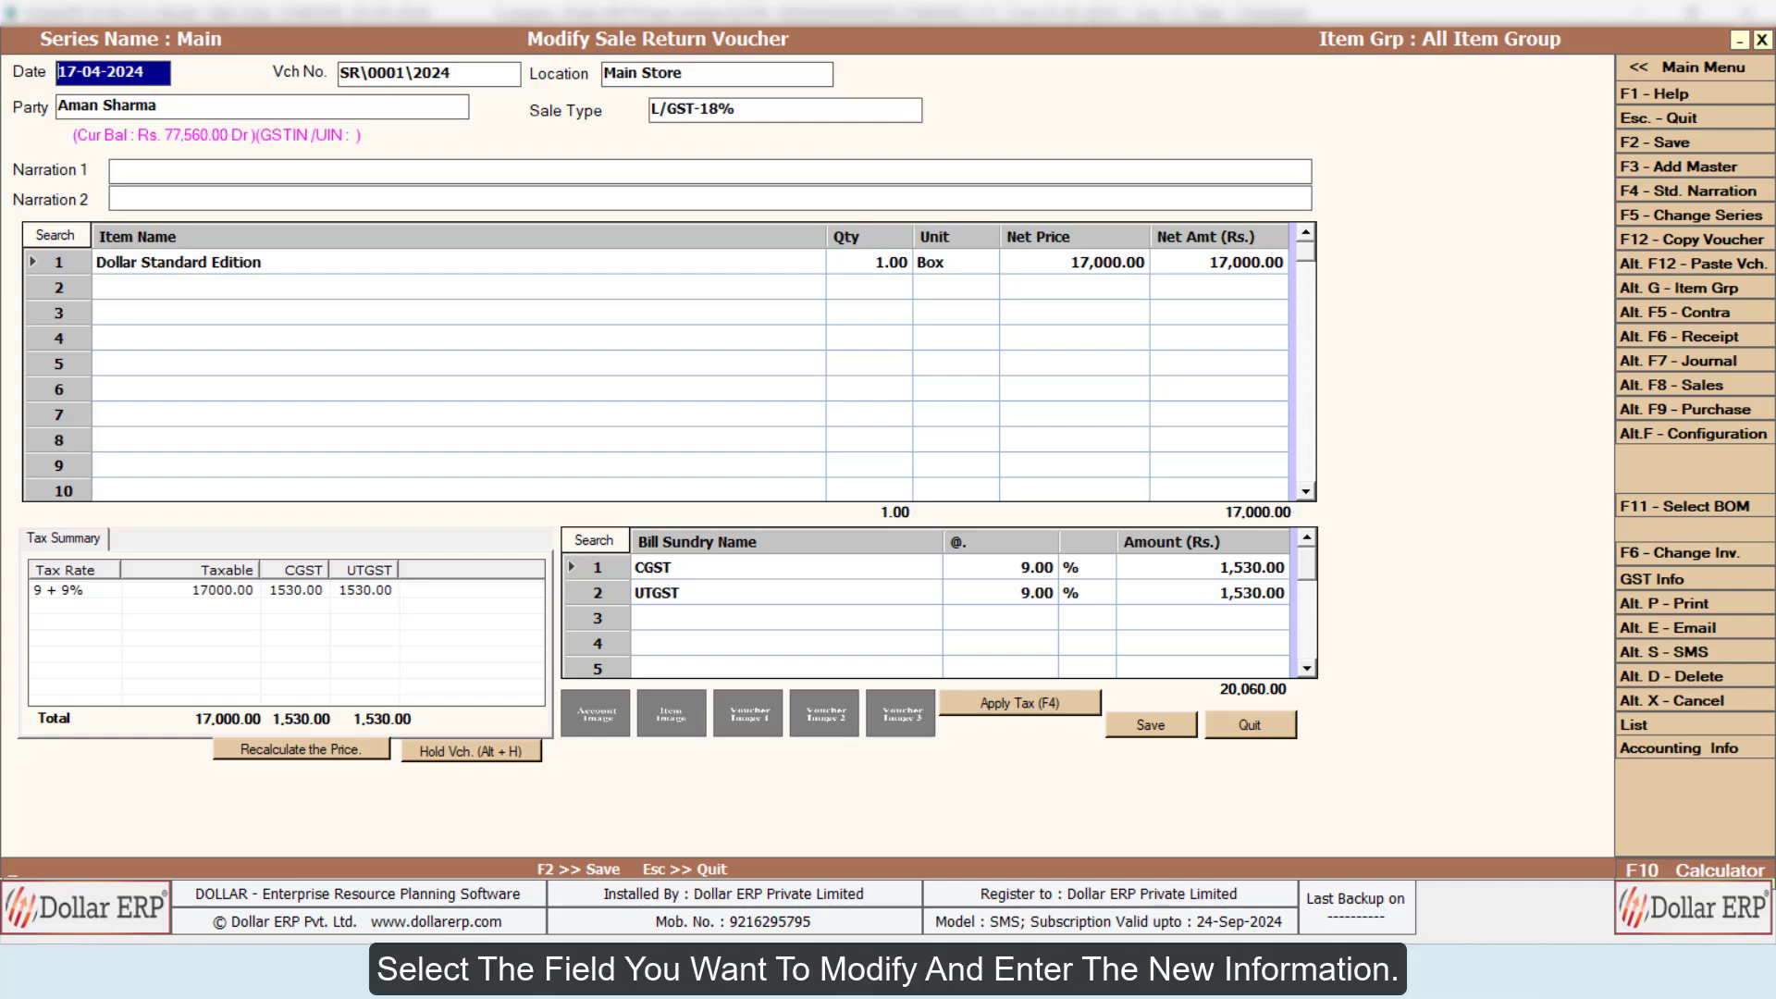
# Step: Enter "Goods Were Sold On This Bill Number : 2" as Narration 2 and move on to the first item row
pyautogui.click(711, 198)
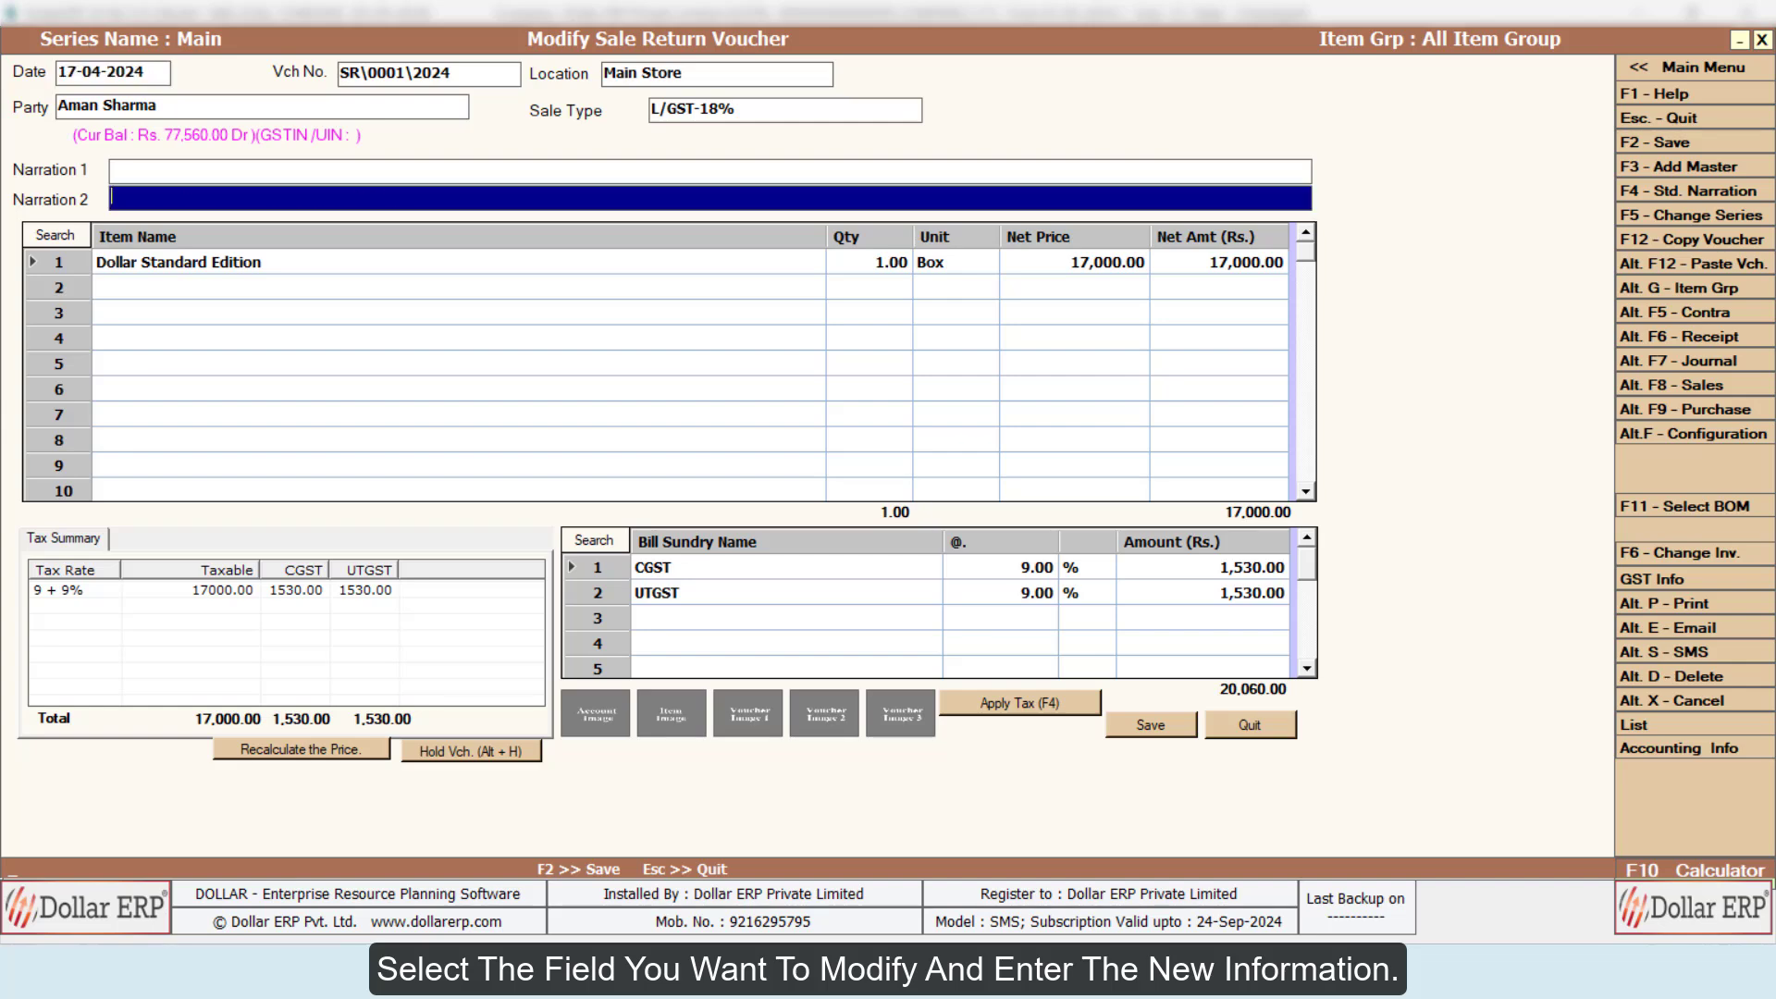
pyautogui.write('Goods Were Sold On This Bill Number : 2')
pyautogui.click(459, 263)
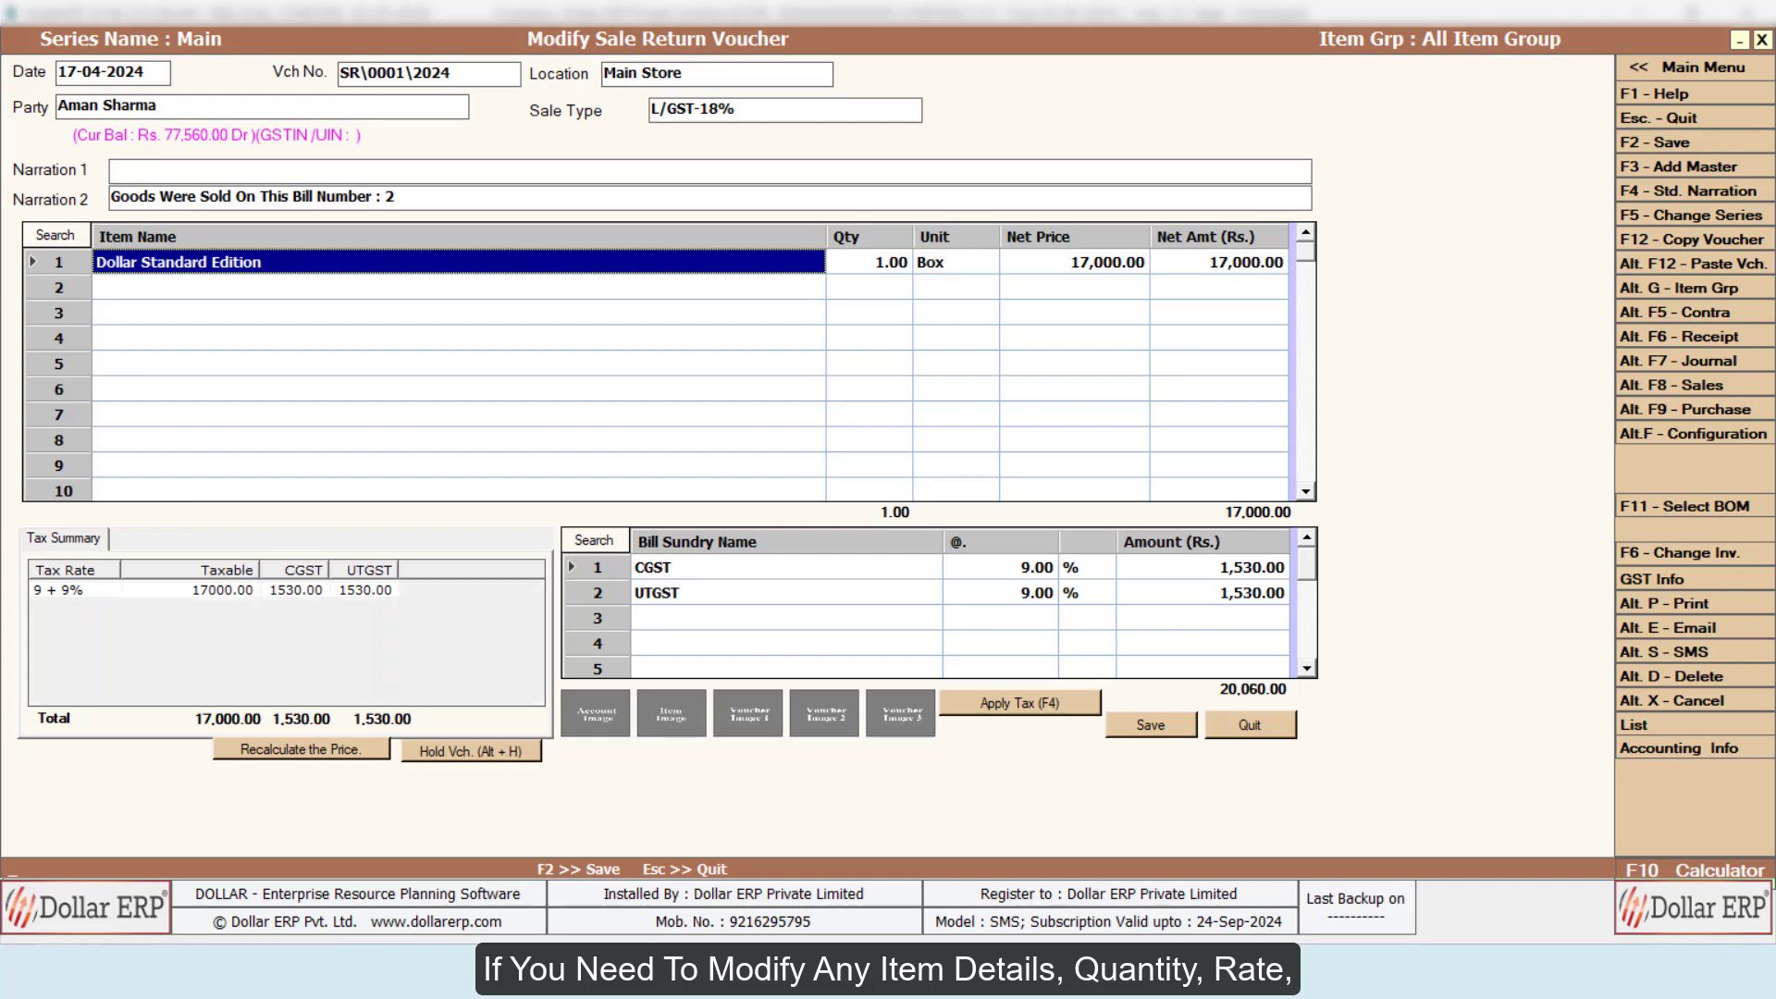
# Step: Accept the existing Dollar Standard Edition item details and the CGST and UTGST rows, finishing both lists
pyautogui.press('Return')
pyautogui.press('Return')
pyautogui.press('Return')
pyautogui.press('Return')
pyautogui.press('Return')
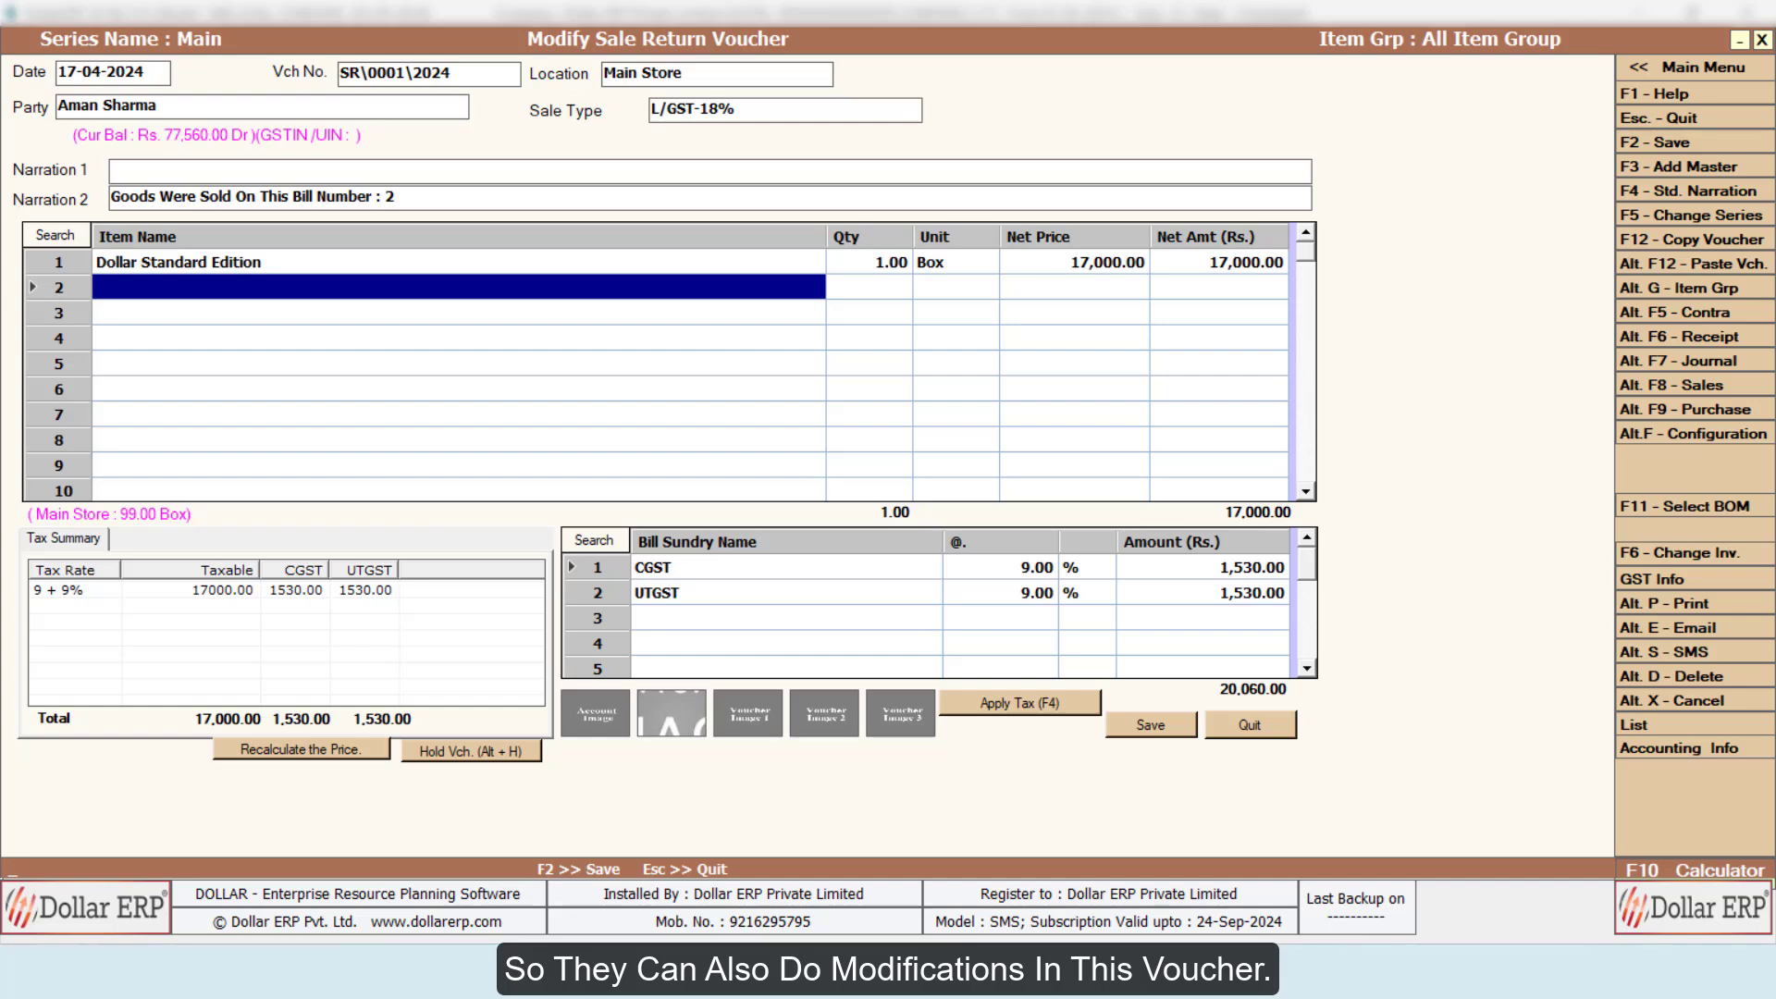
pyautogui.press('Return')
pyautogui.press('Return')
pyautogui.press('Return')
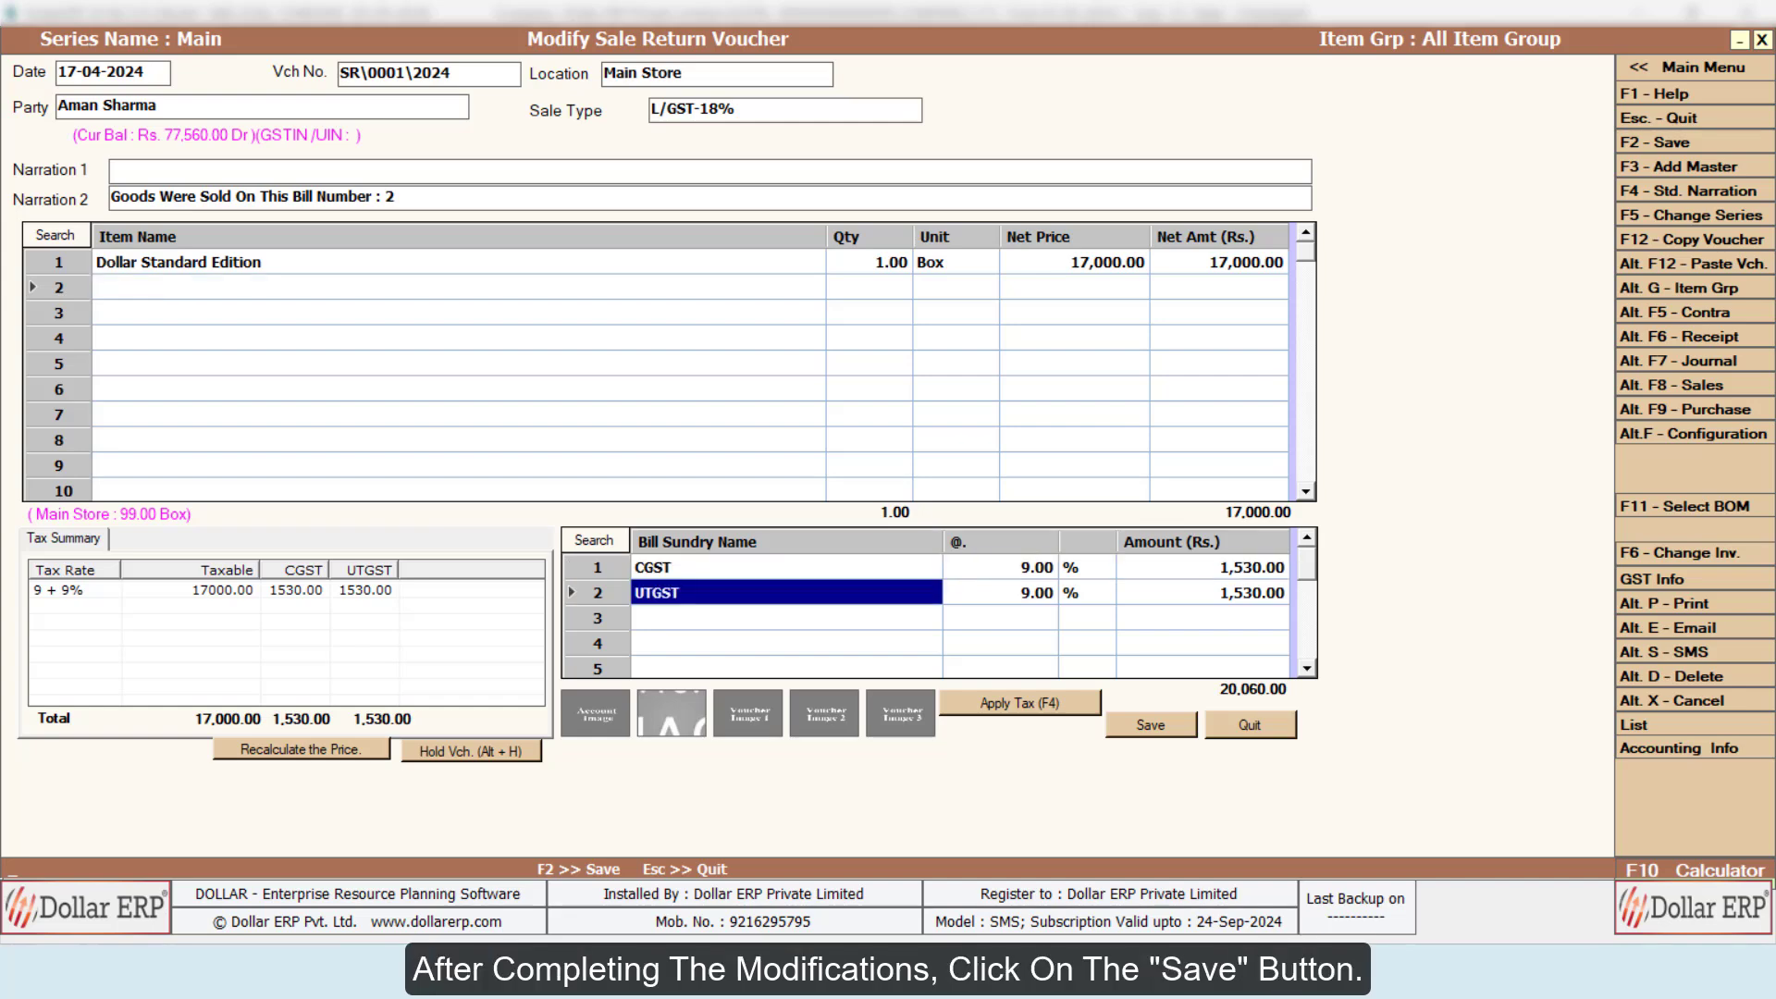
# Step: Save the modified sale return voucher with its existing bill reference and close the modification form
pyautogui.press('Return')
pyautogui.press('Return')
pyautogui.press('Return')
pyautogui.click(1156, 723)
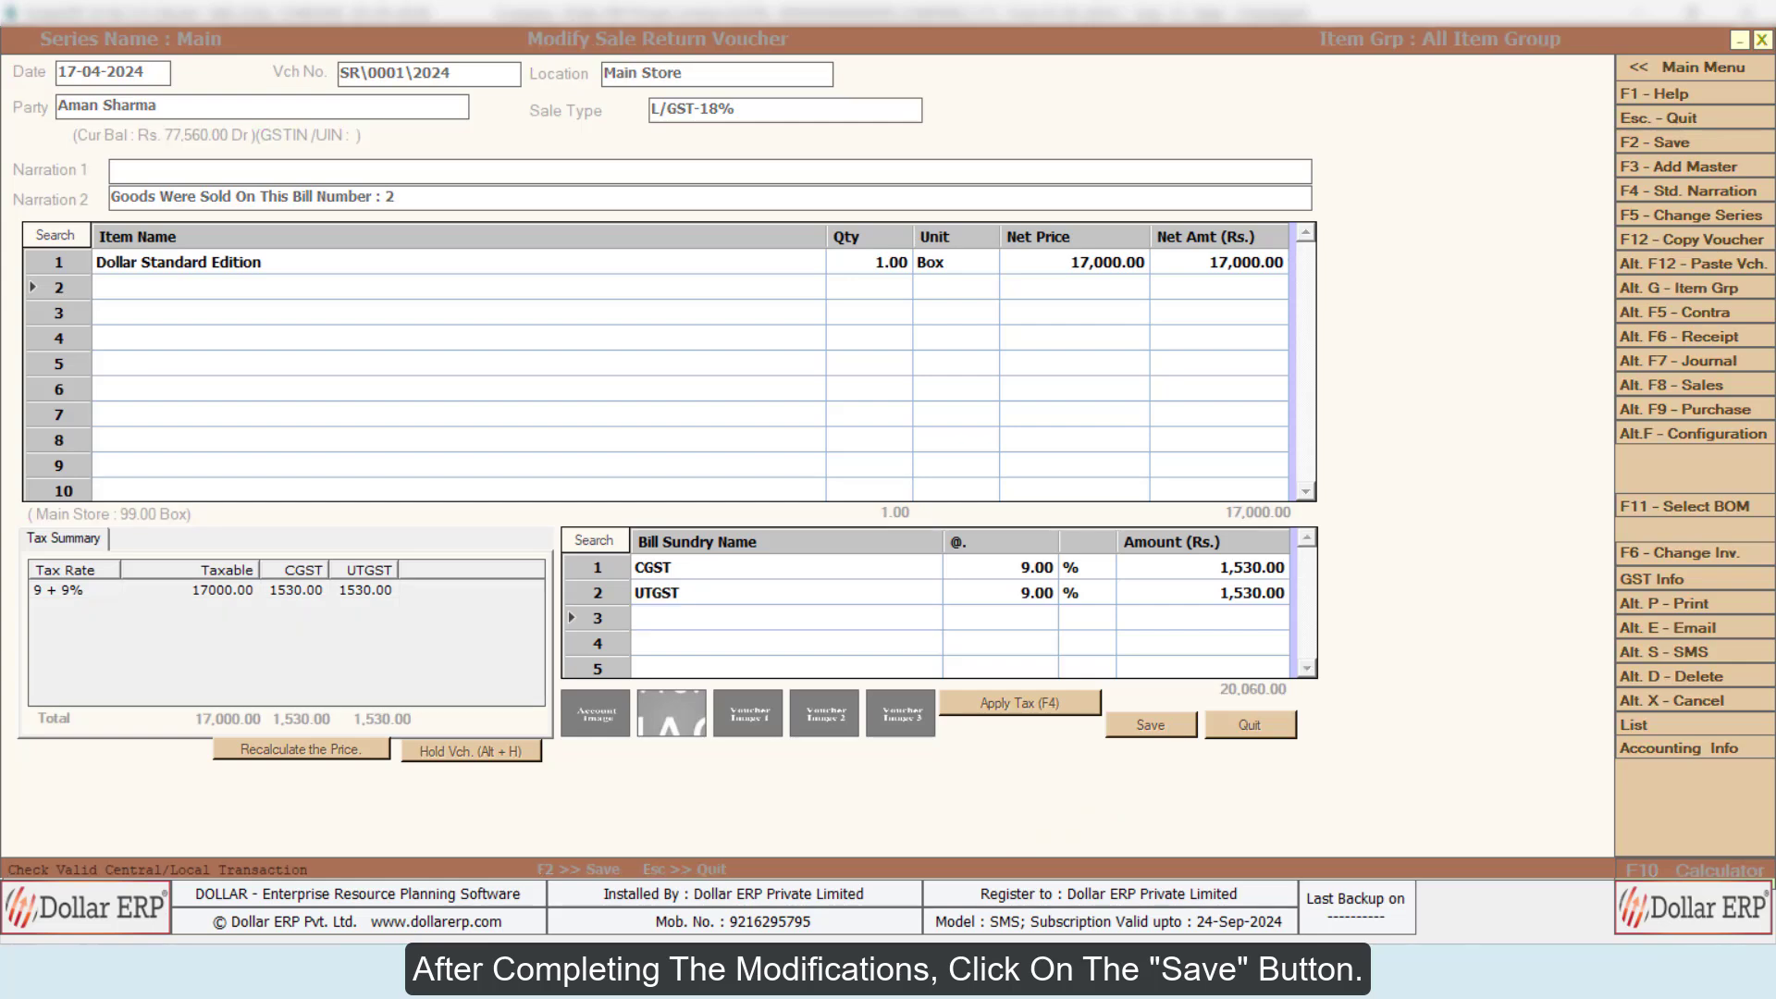
pyautogui.press('Return')
pyautogui.press('Return')
pyautogui.press('Return')
pyautogui.press('Return')
pyautogui.press('Return')
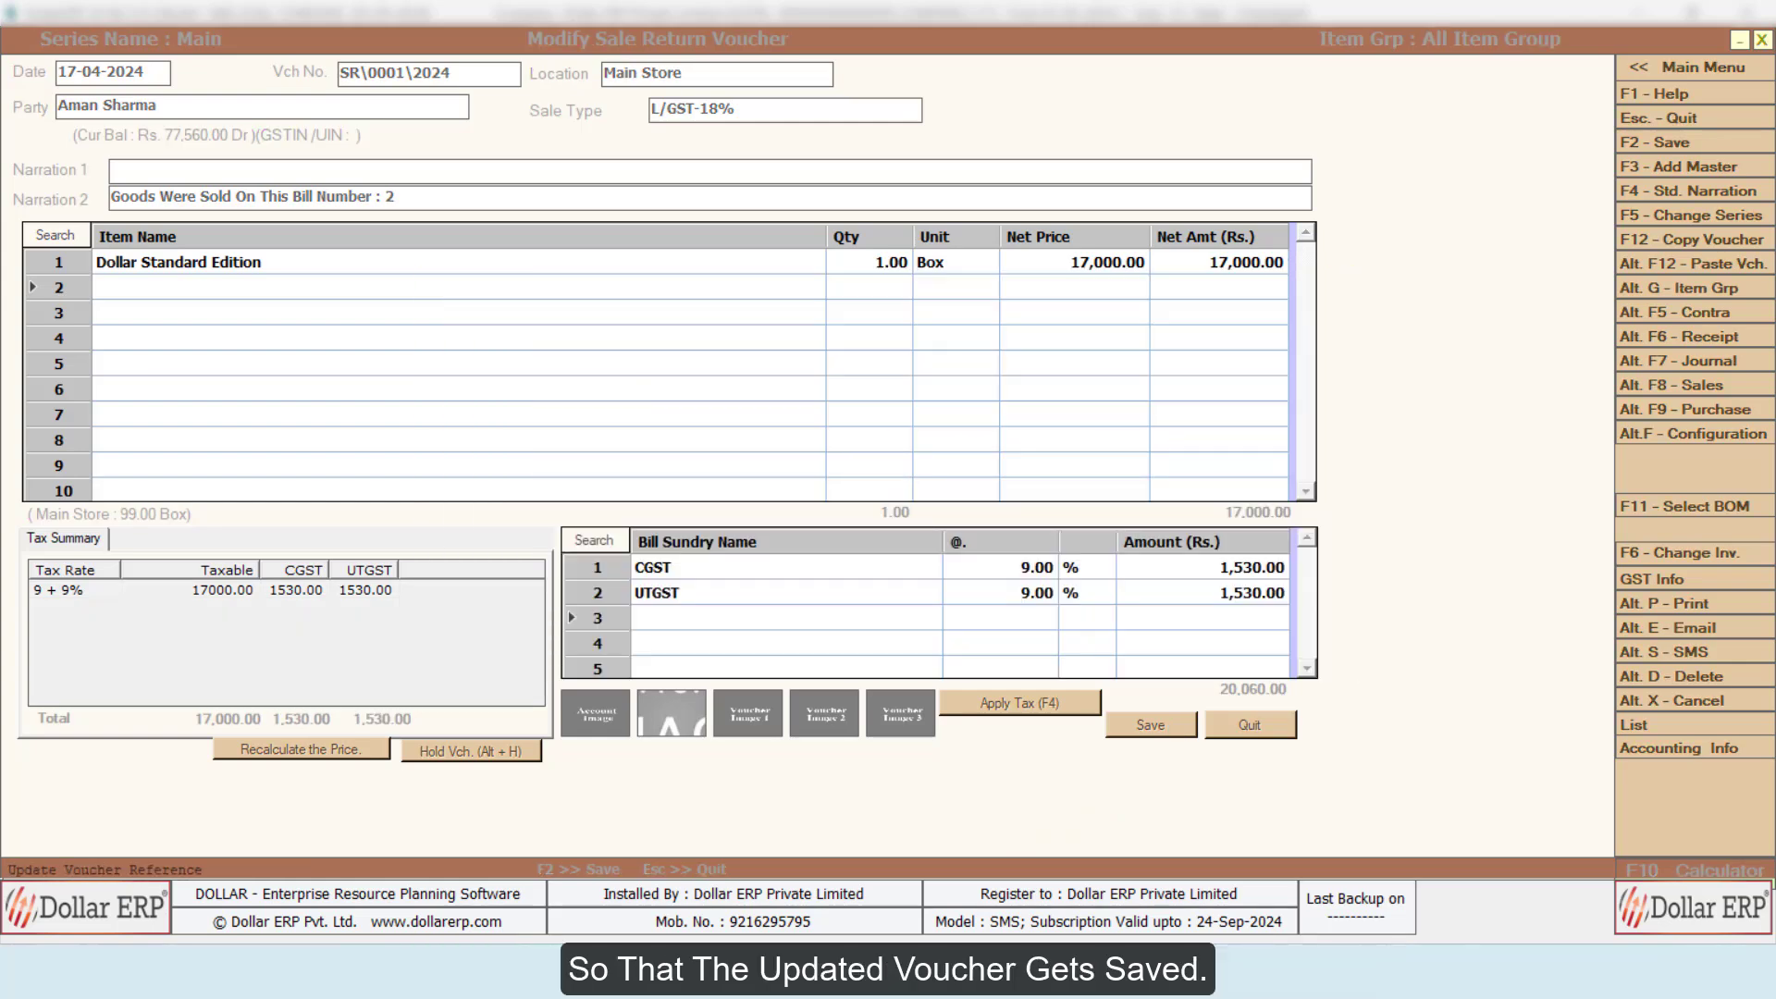
pyautogui.press('Escape')
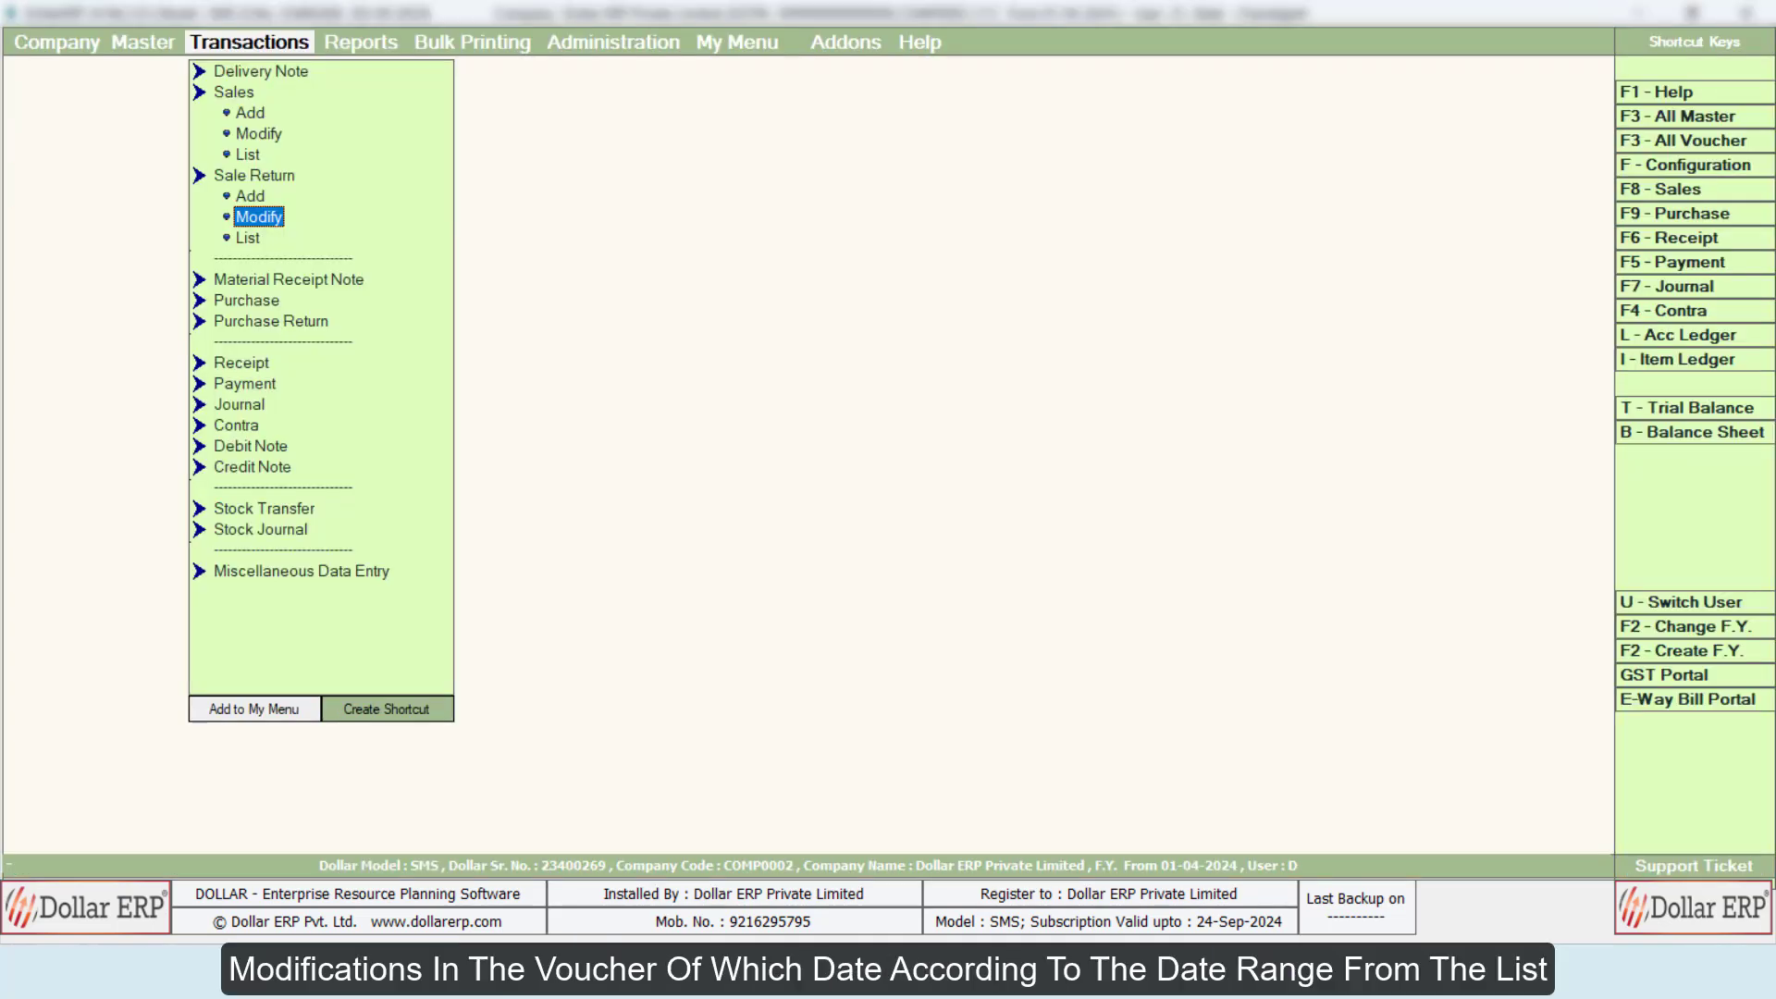
# Step: Display the sales return list for all series from 01-04-2024 to 27-08-2024 with the default display options
pyautogui.press('Down')
pyautogui.press('Return')
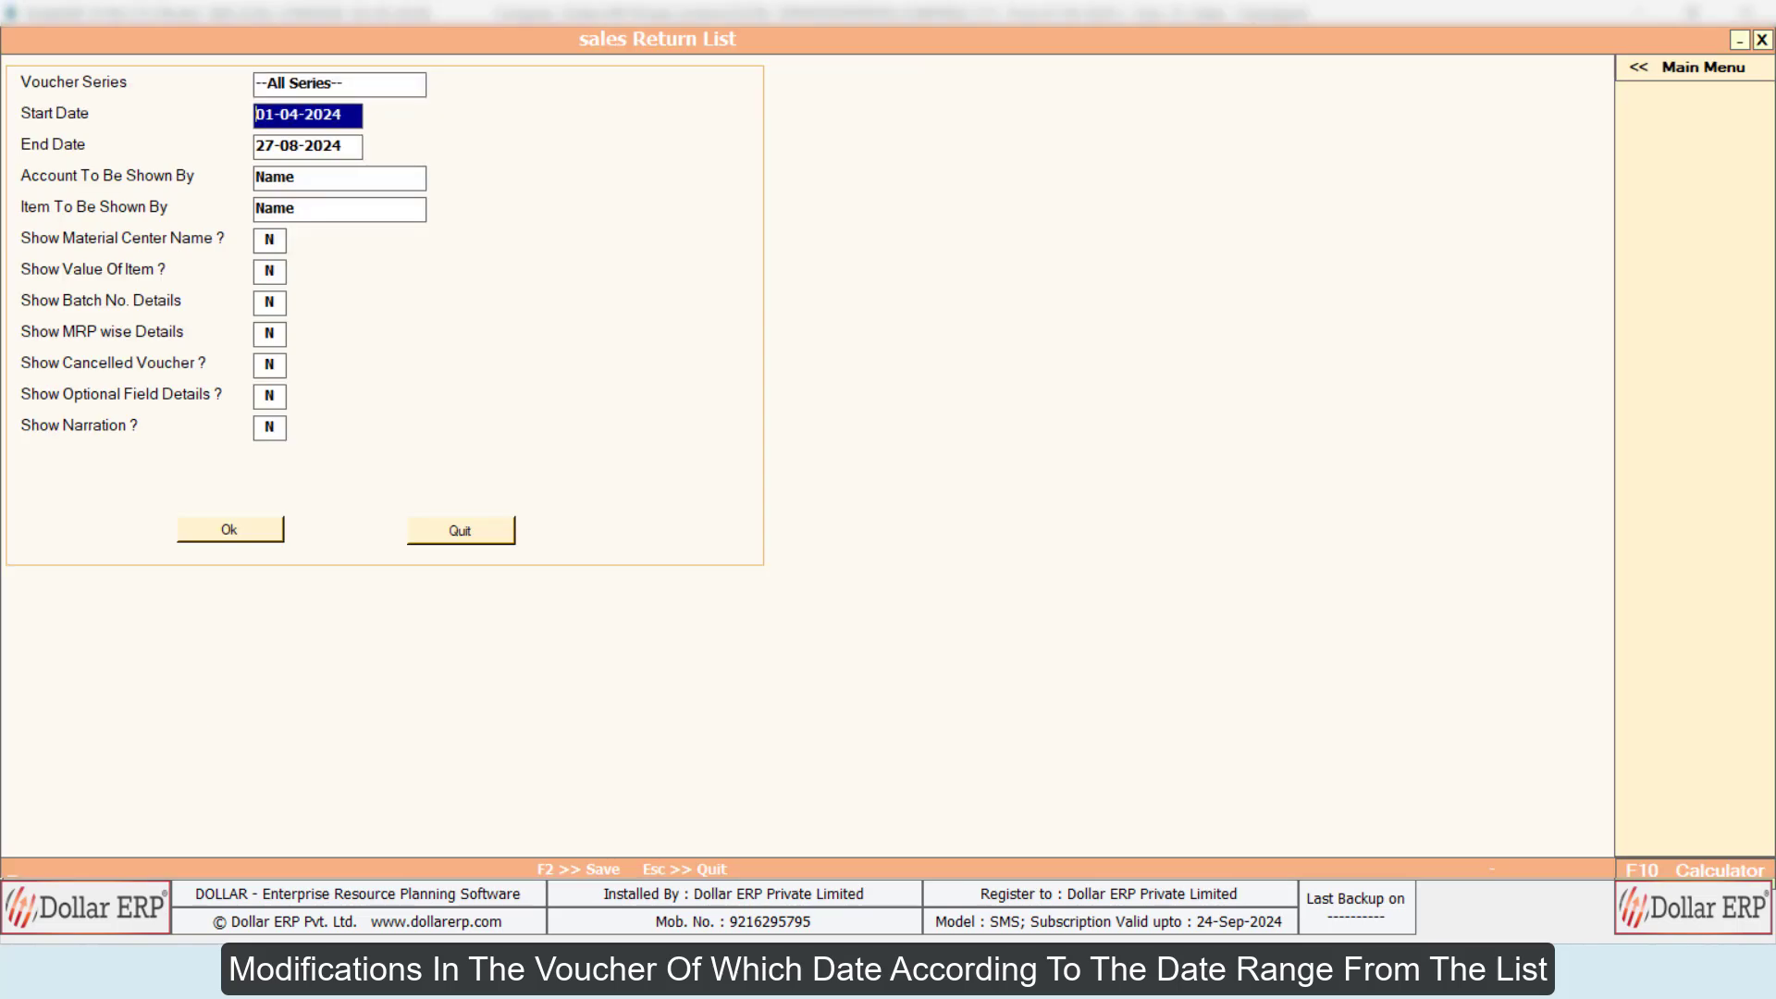
pyautogui.press('Return')
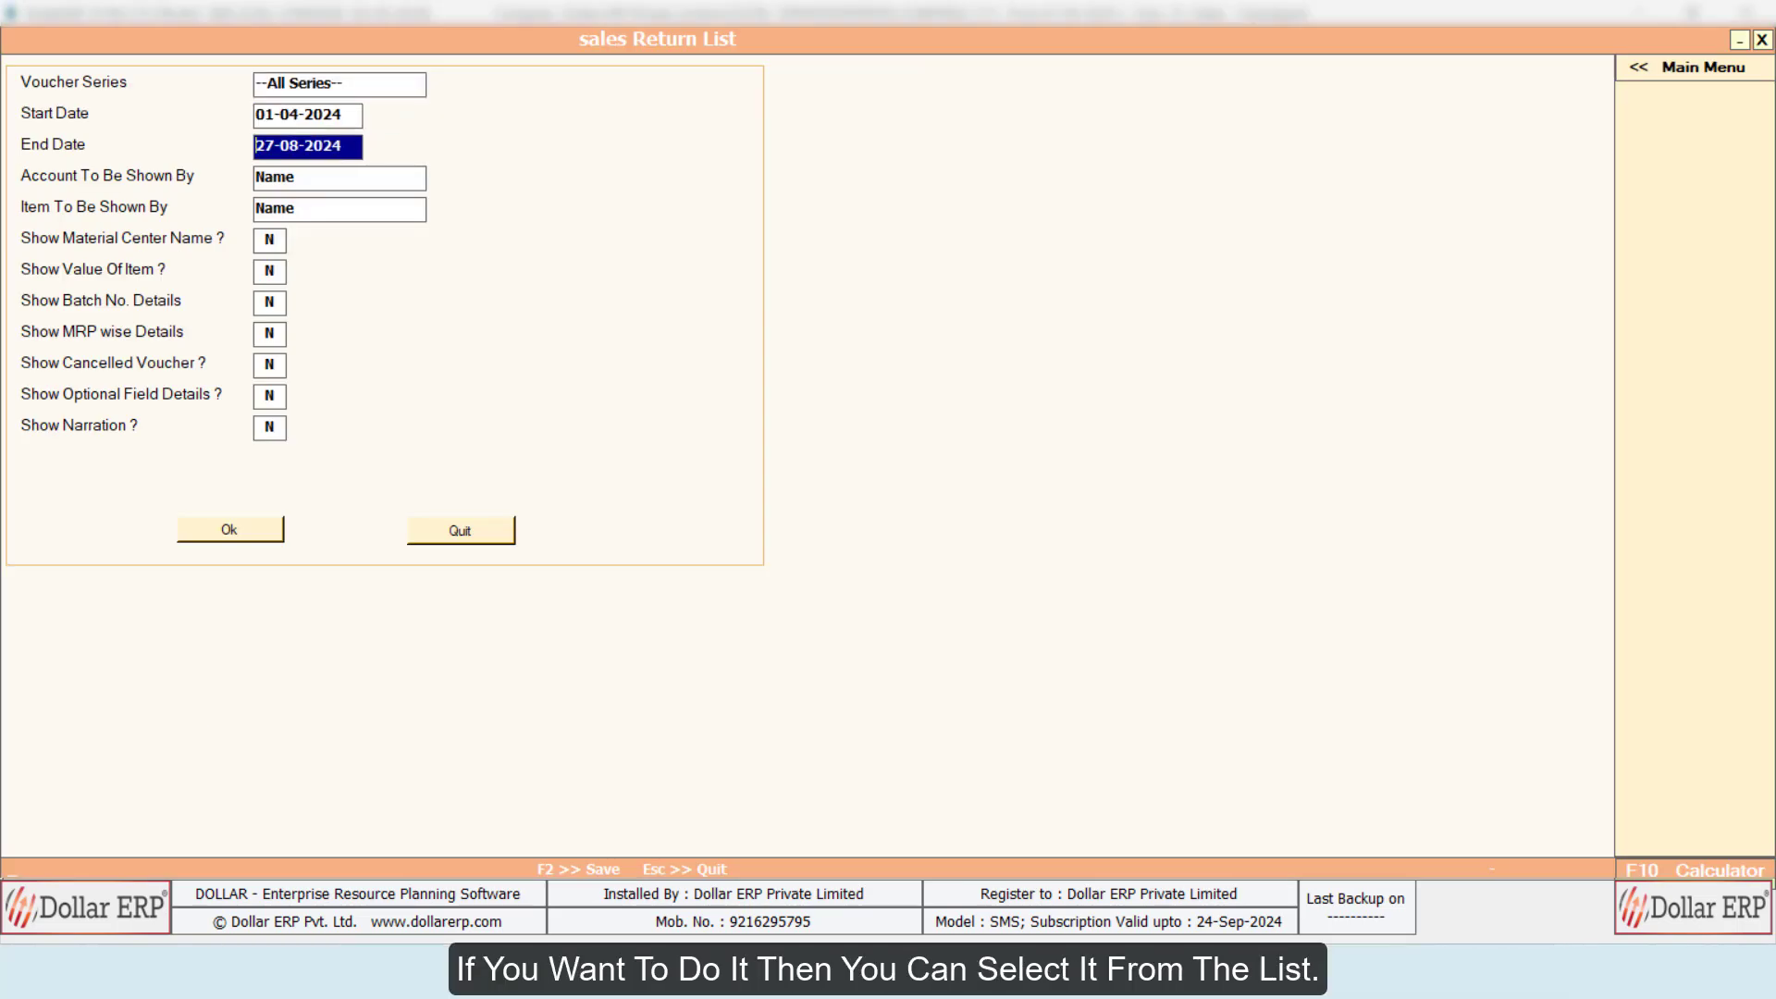
pyautogui.press('Return')
pyautogui.press('Return')
pyautogui.press('Return')
pyautogui.press('Return')
pyautogui.press('Return')
pyautogui.press('Return')
pyautogui.press('Return')
pyautogui.press('Return')
pyautogui.press('Return')
pyautogui.press('Return')
pyautogui.press('Return')
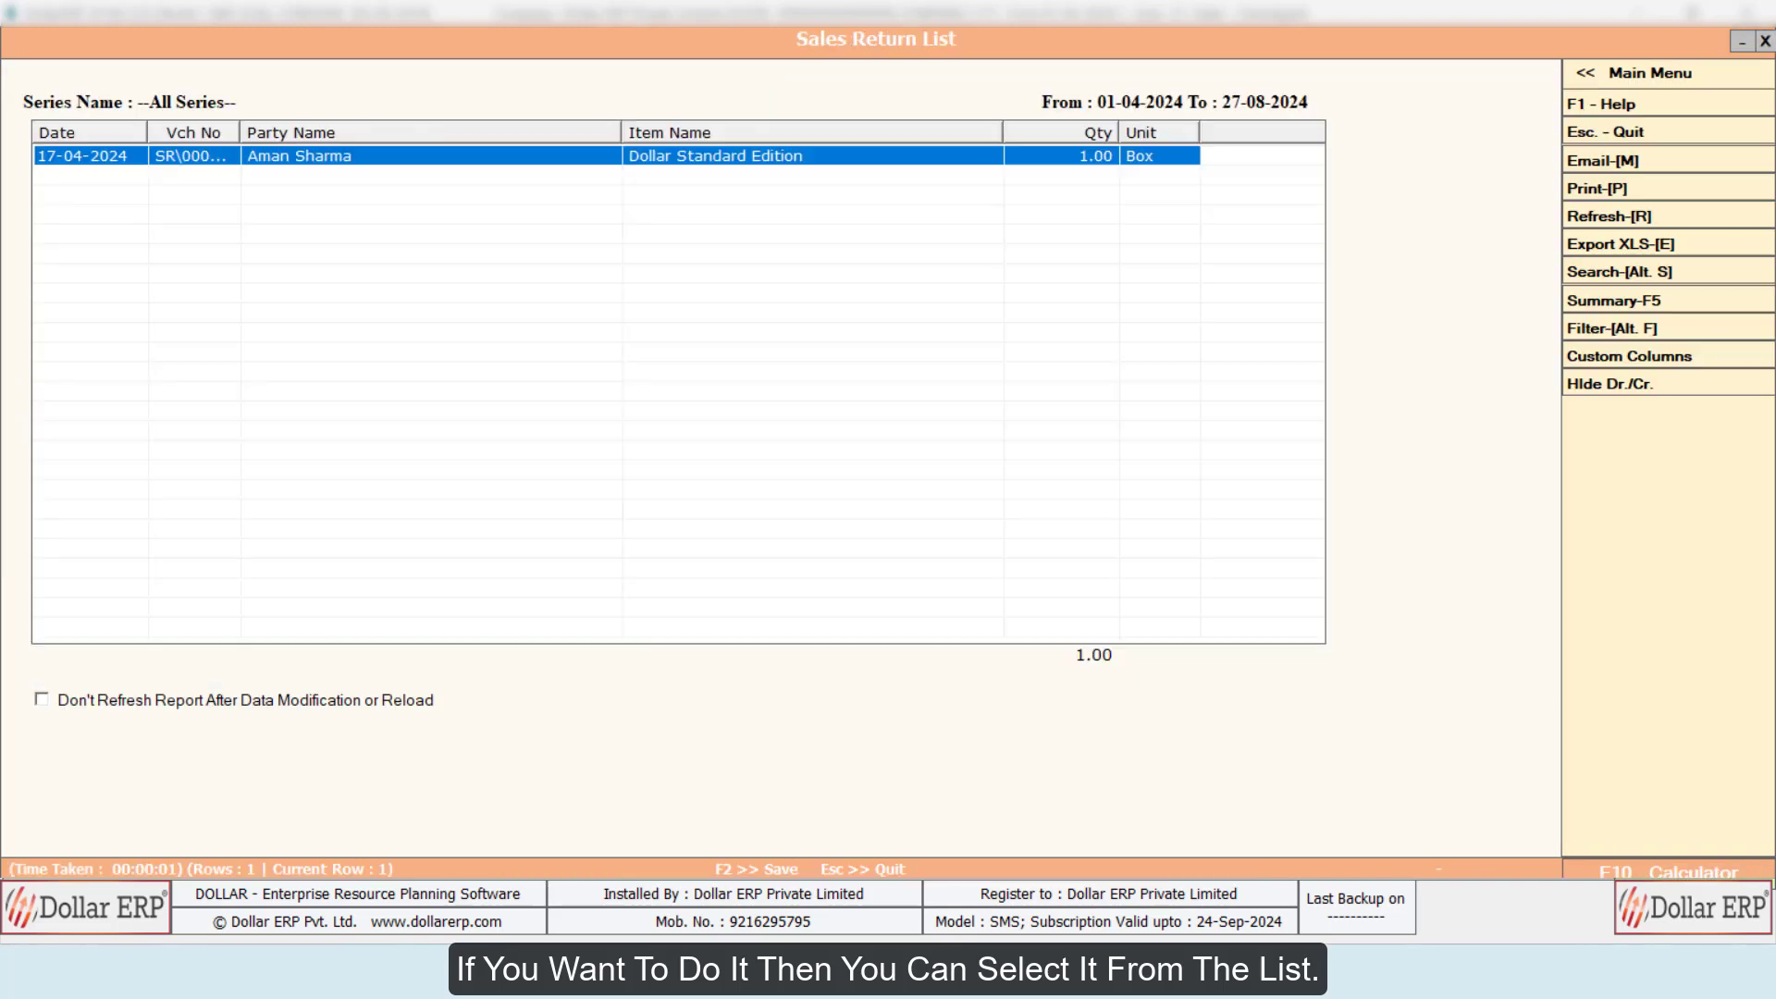